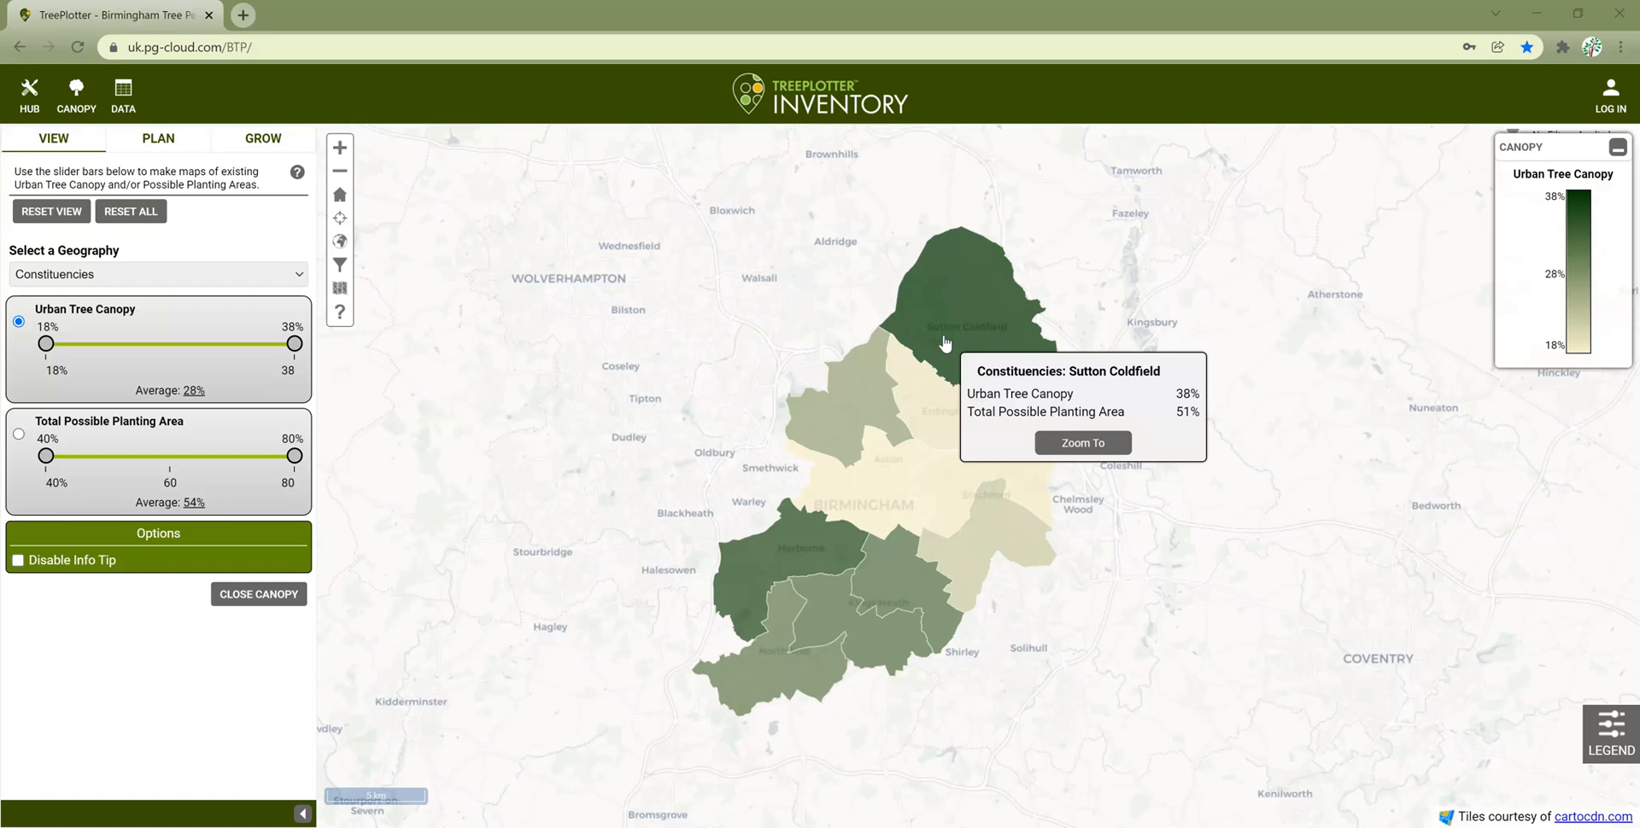
# Set the urban tree canopy map's geography to Wards, and switch it to LSOA.
pyautogui.moveTo(935, 409)
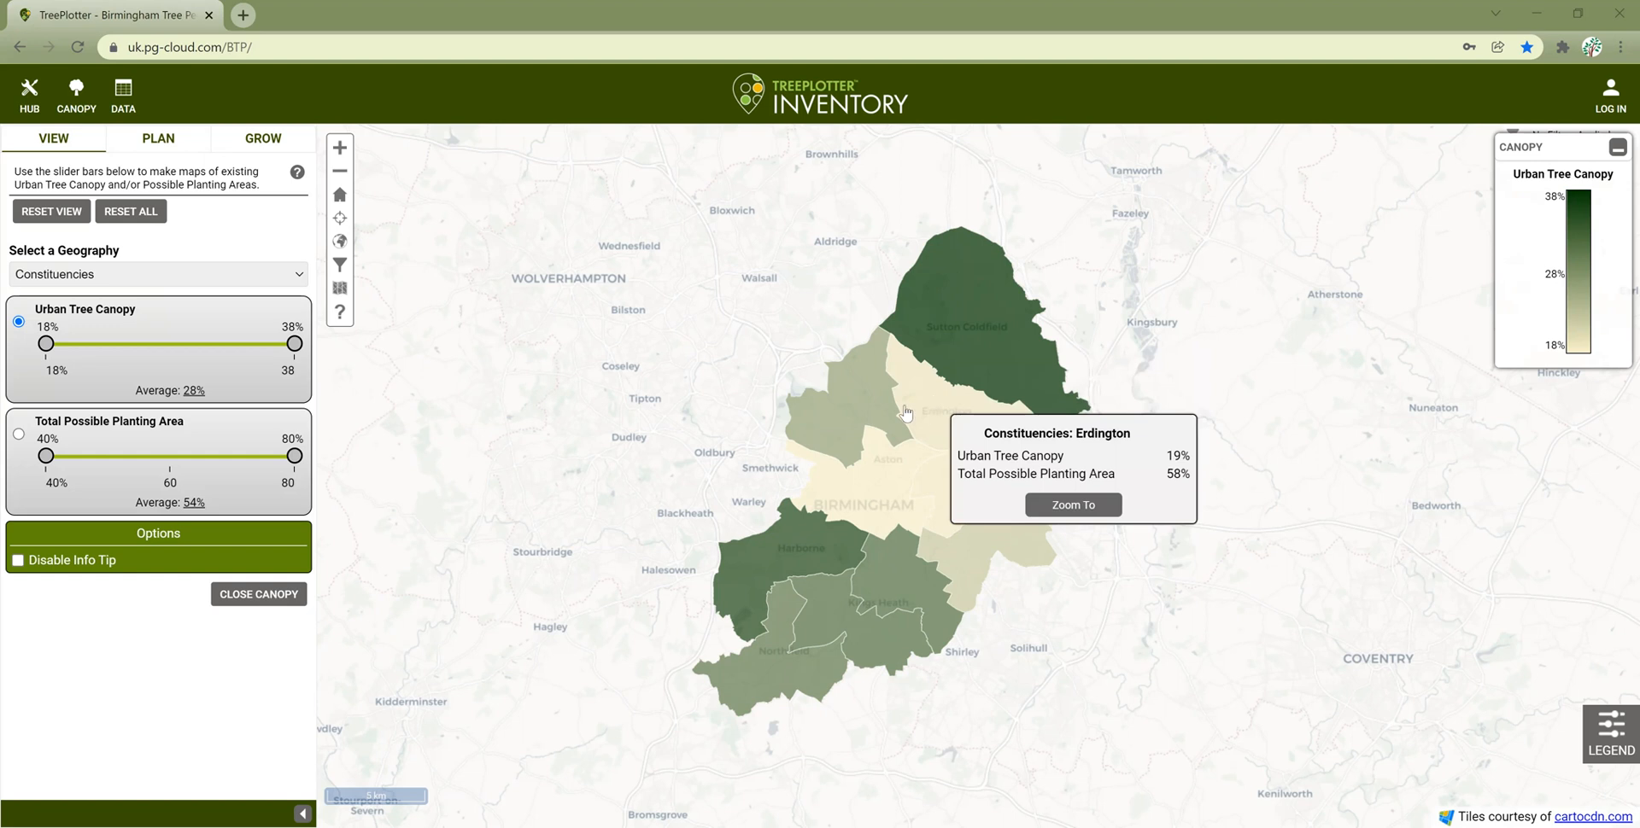
pyautogui.moveTo(879, 487)
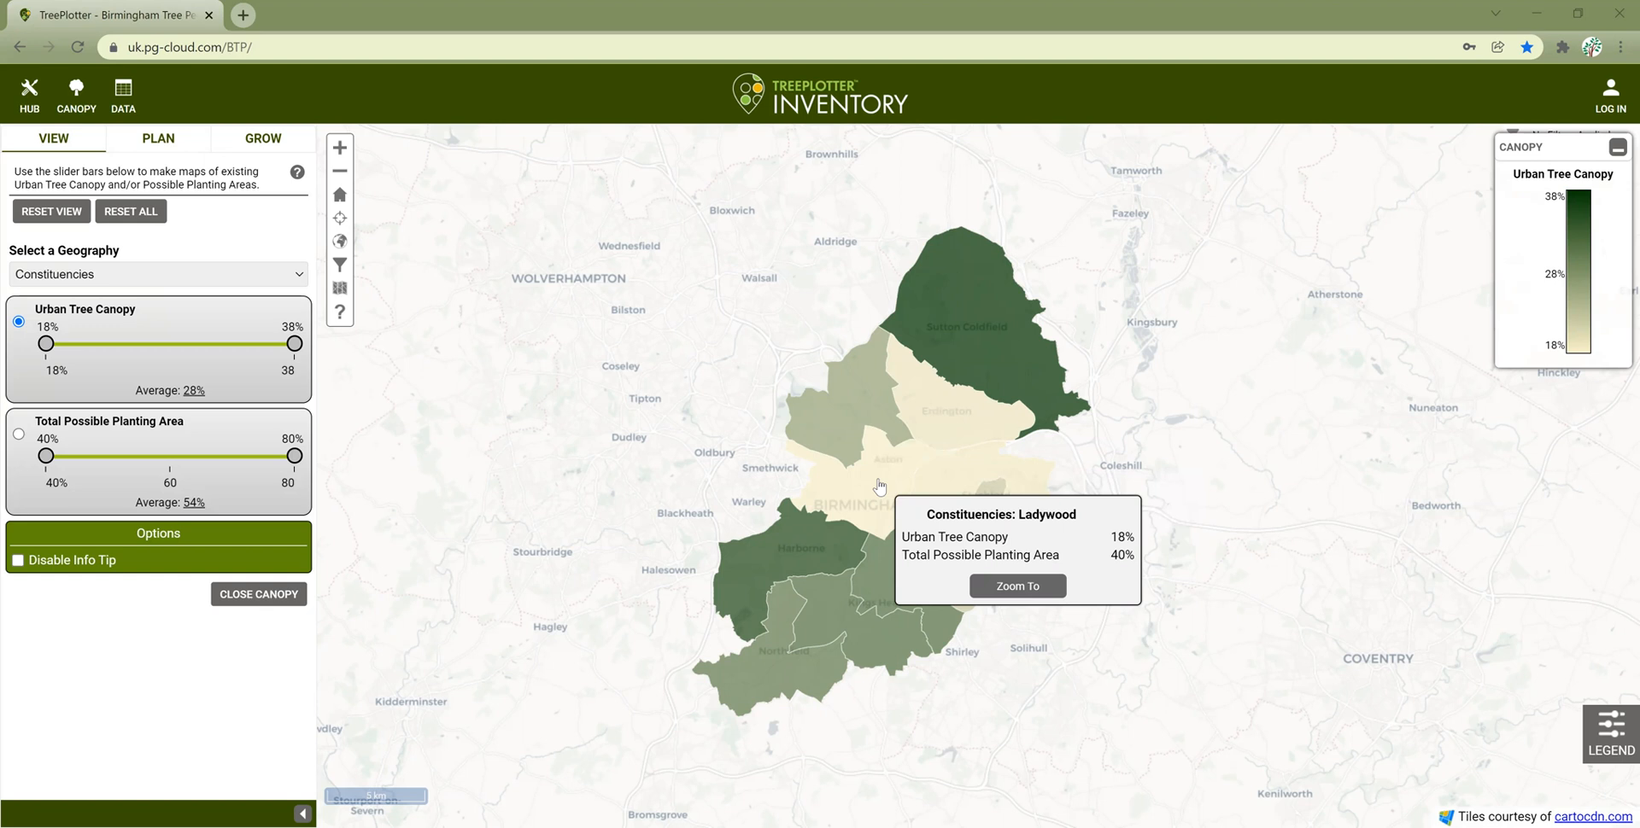
pyautogui.click(299, 279)
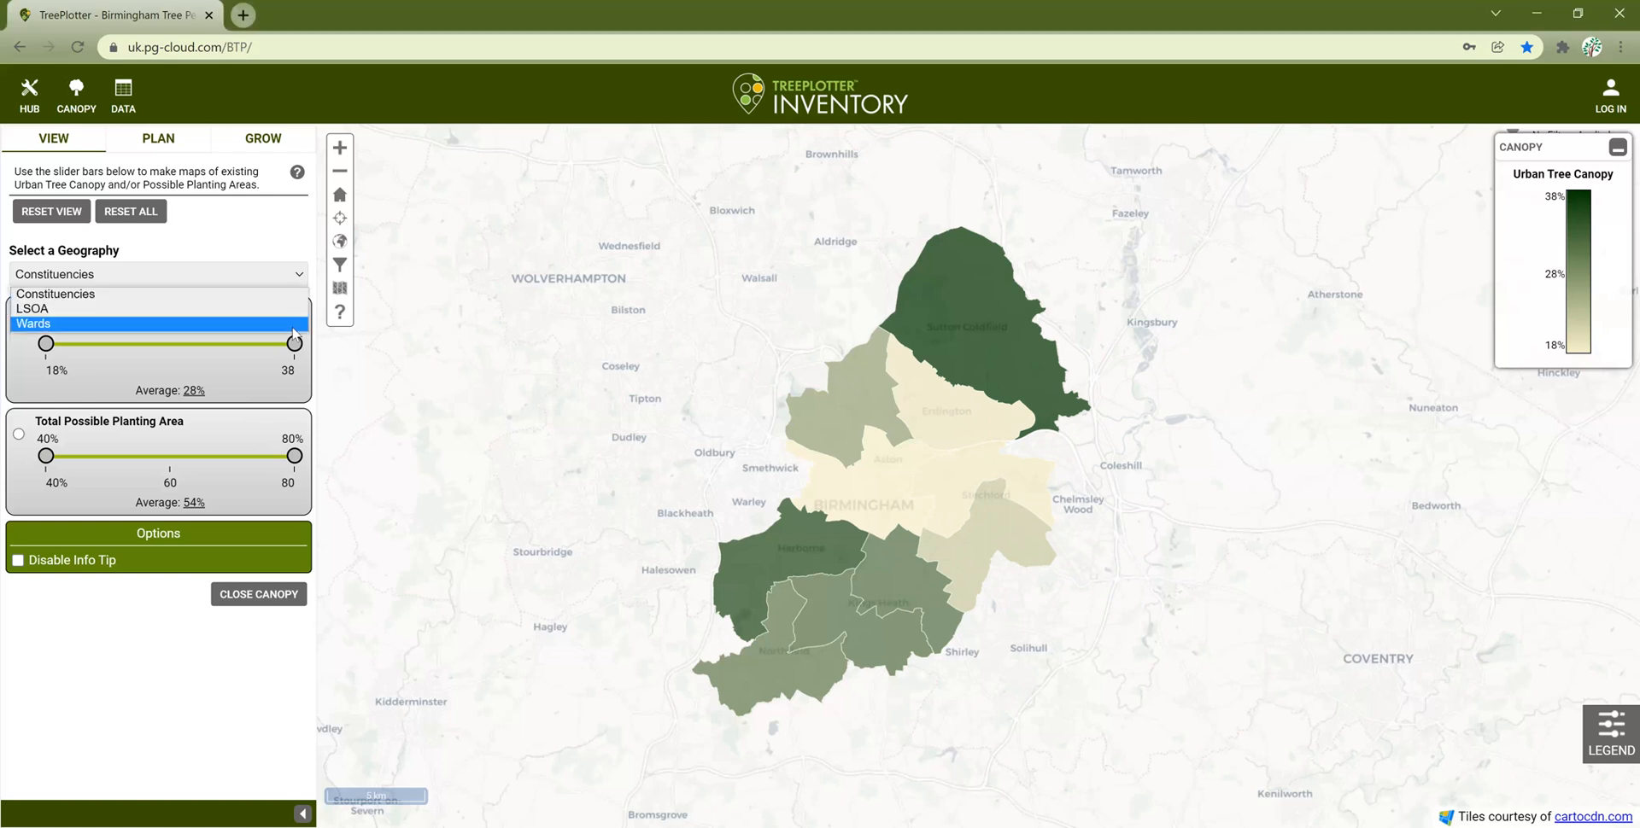
pyautogui.click(294, 324)
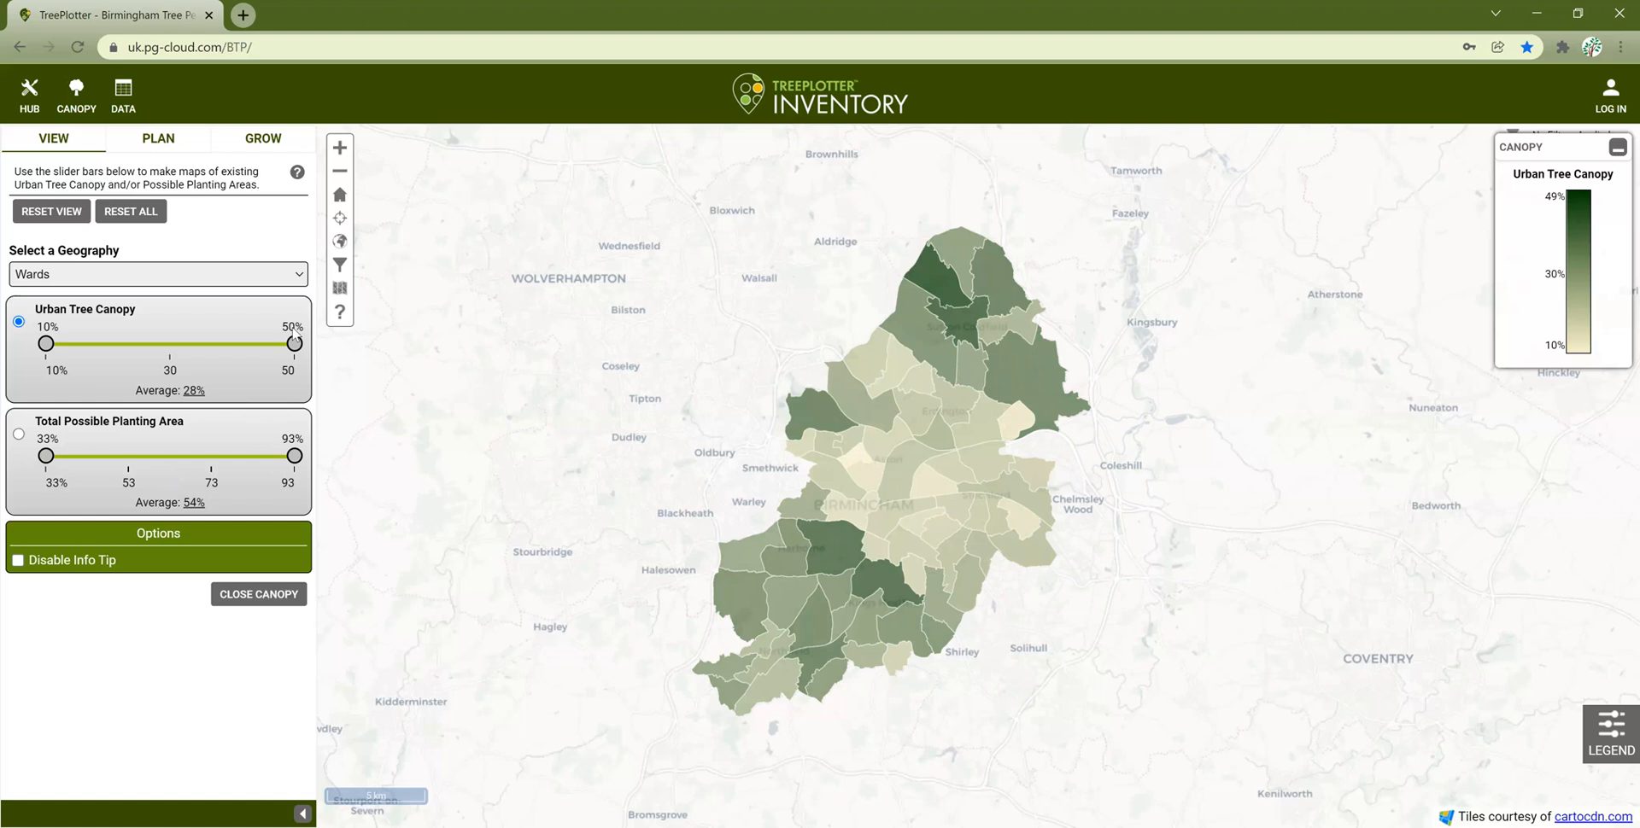
pyautogui.click(298, 282)
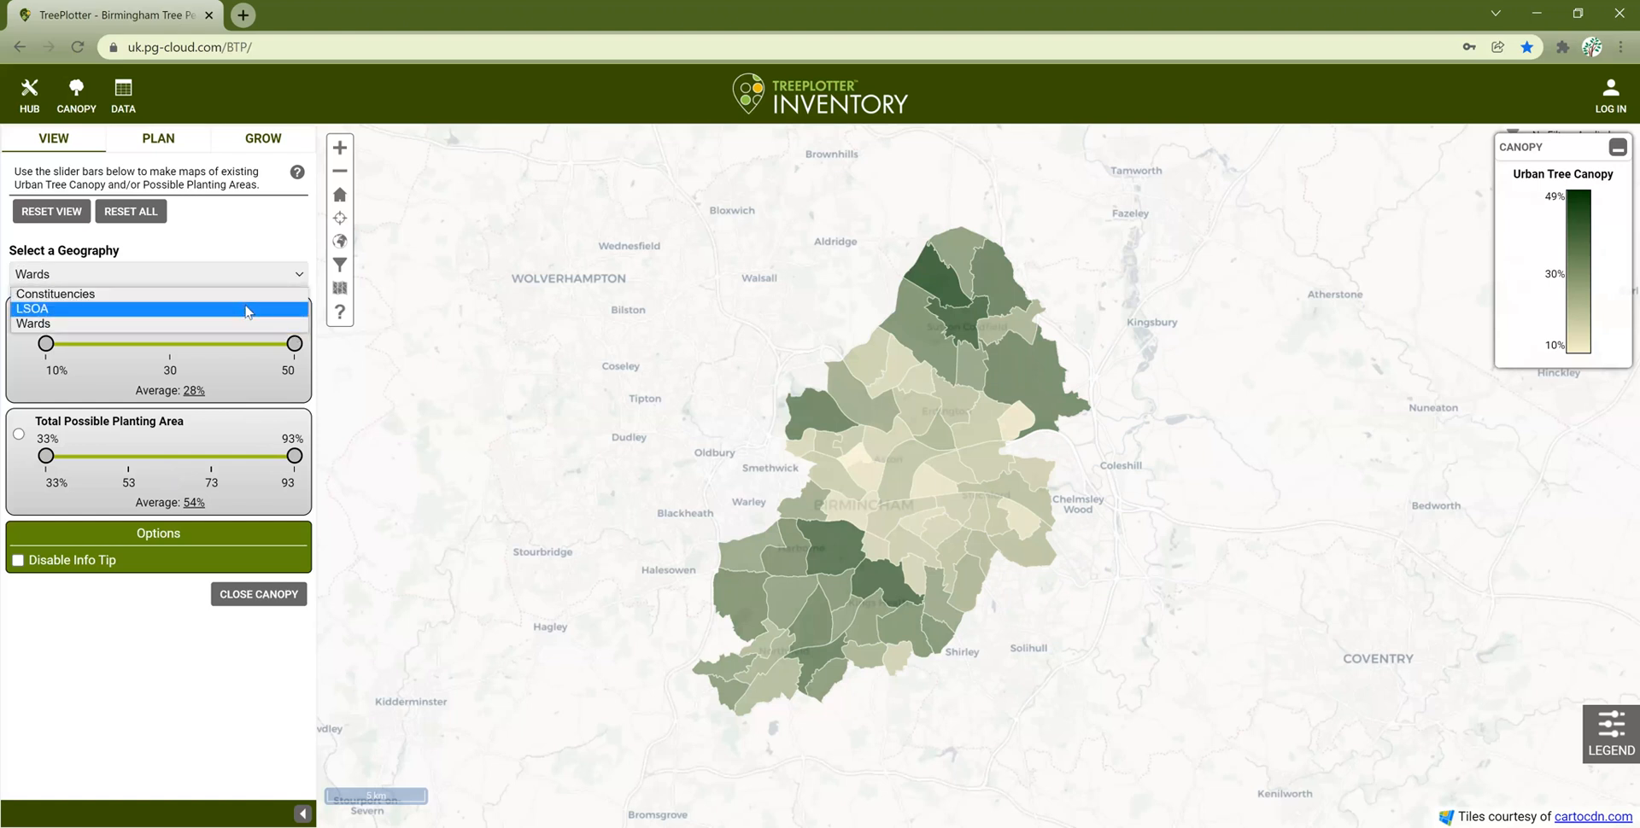
pyautogui.click(246, 308)
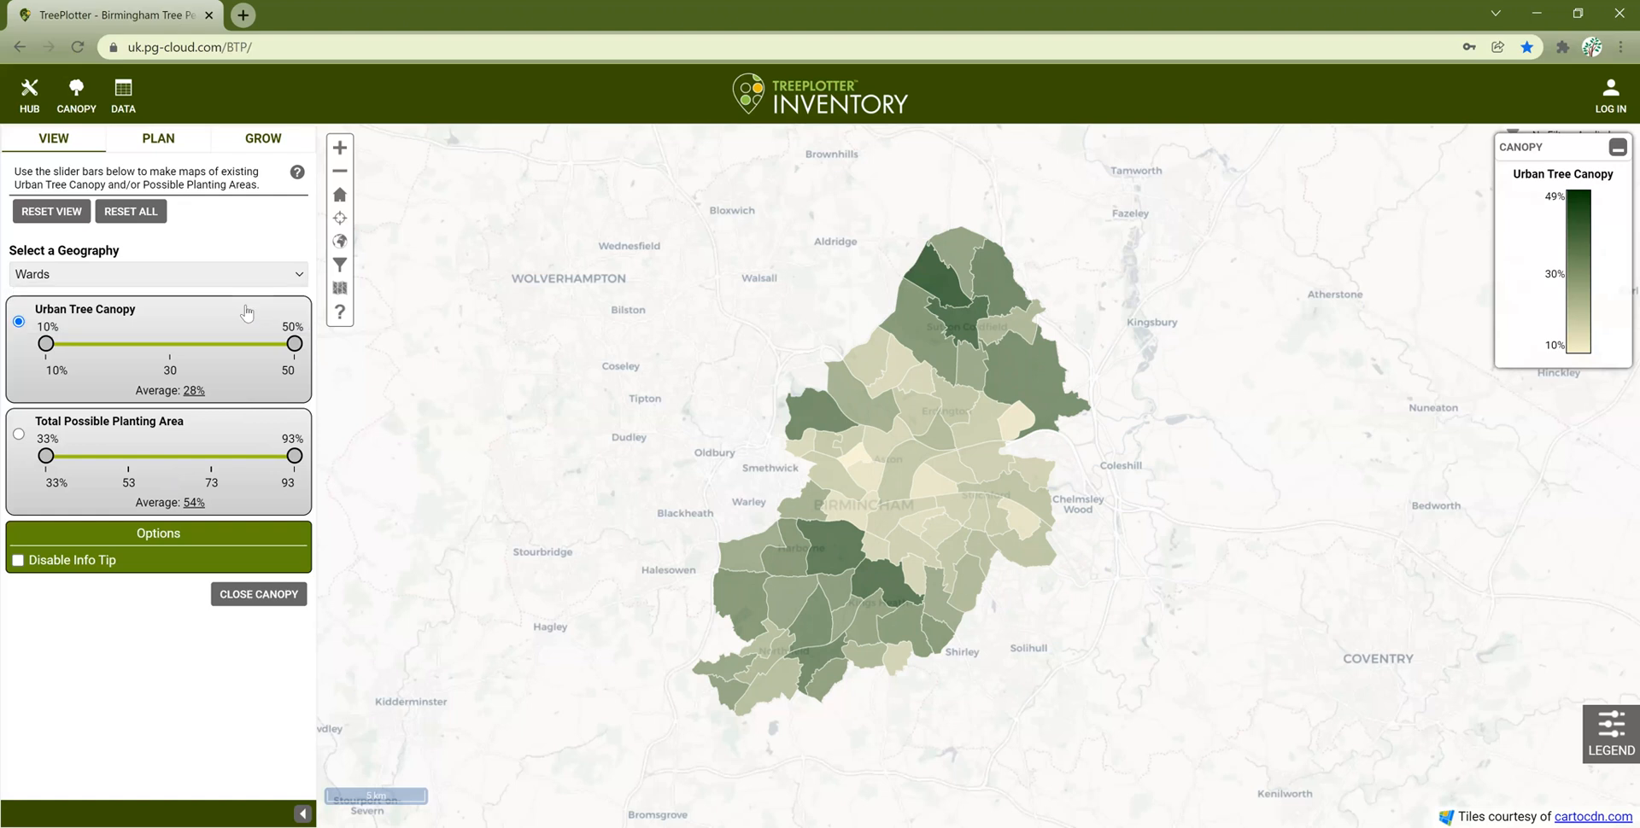
pyautogui.click(303, 281)
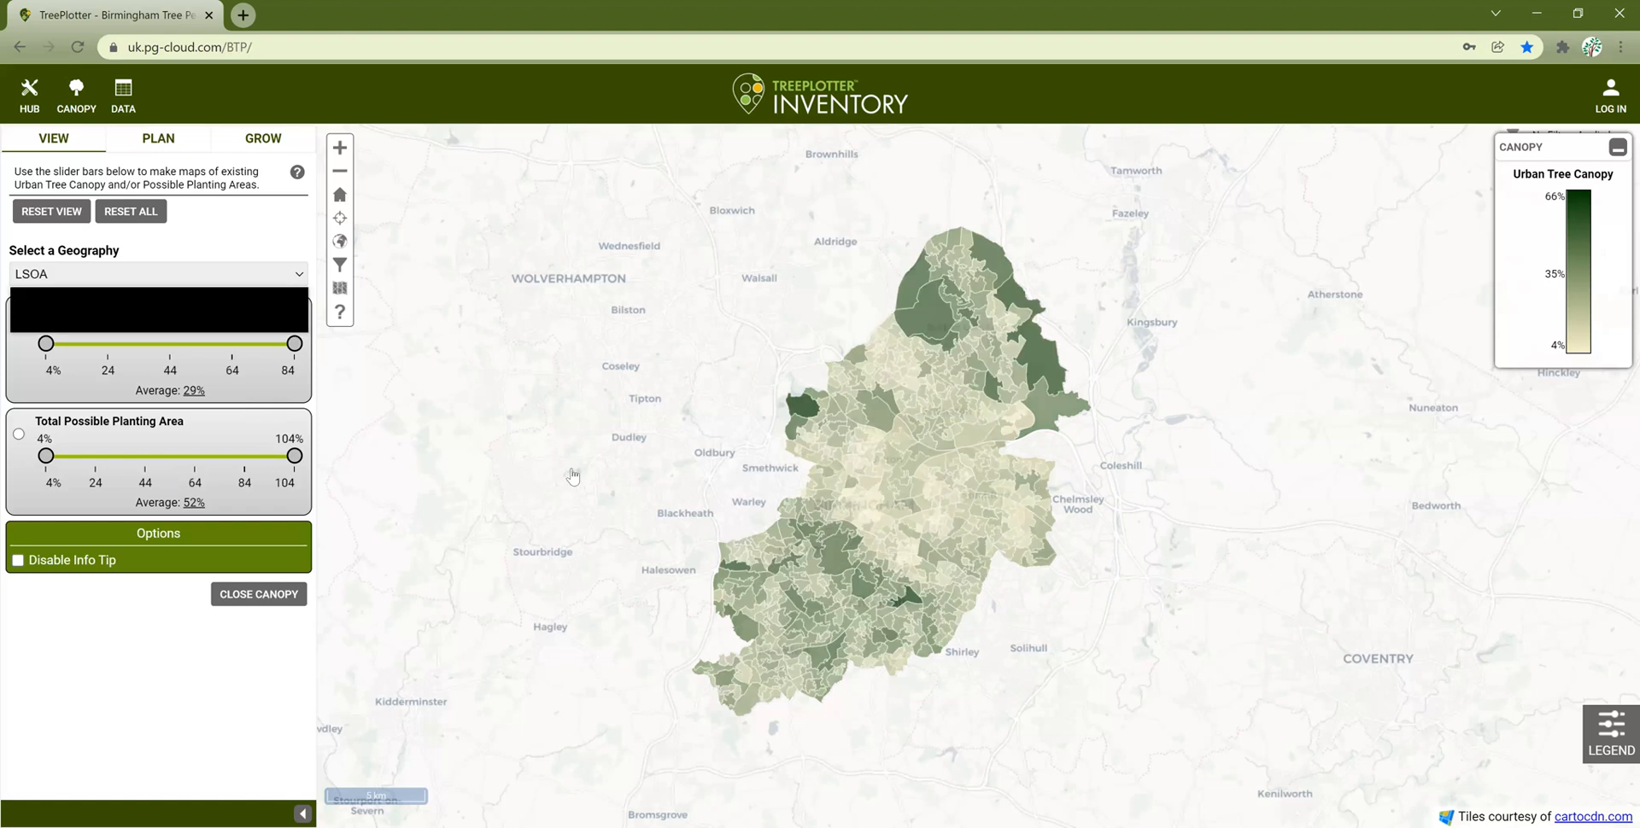
pyautogui.press('Up')
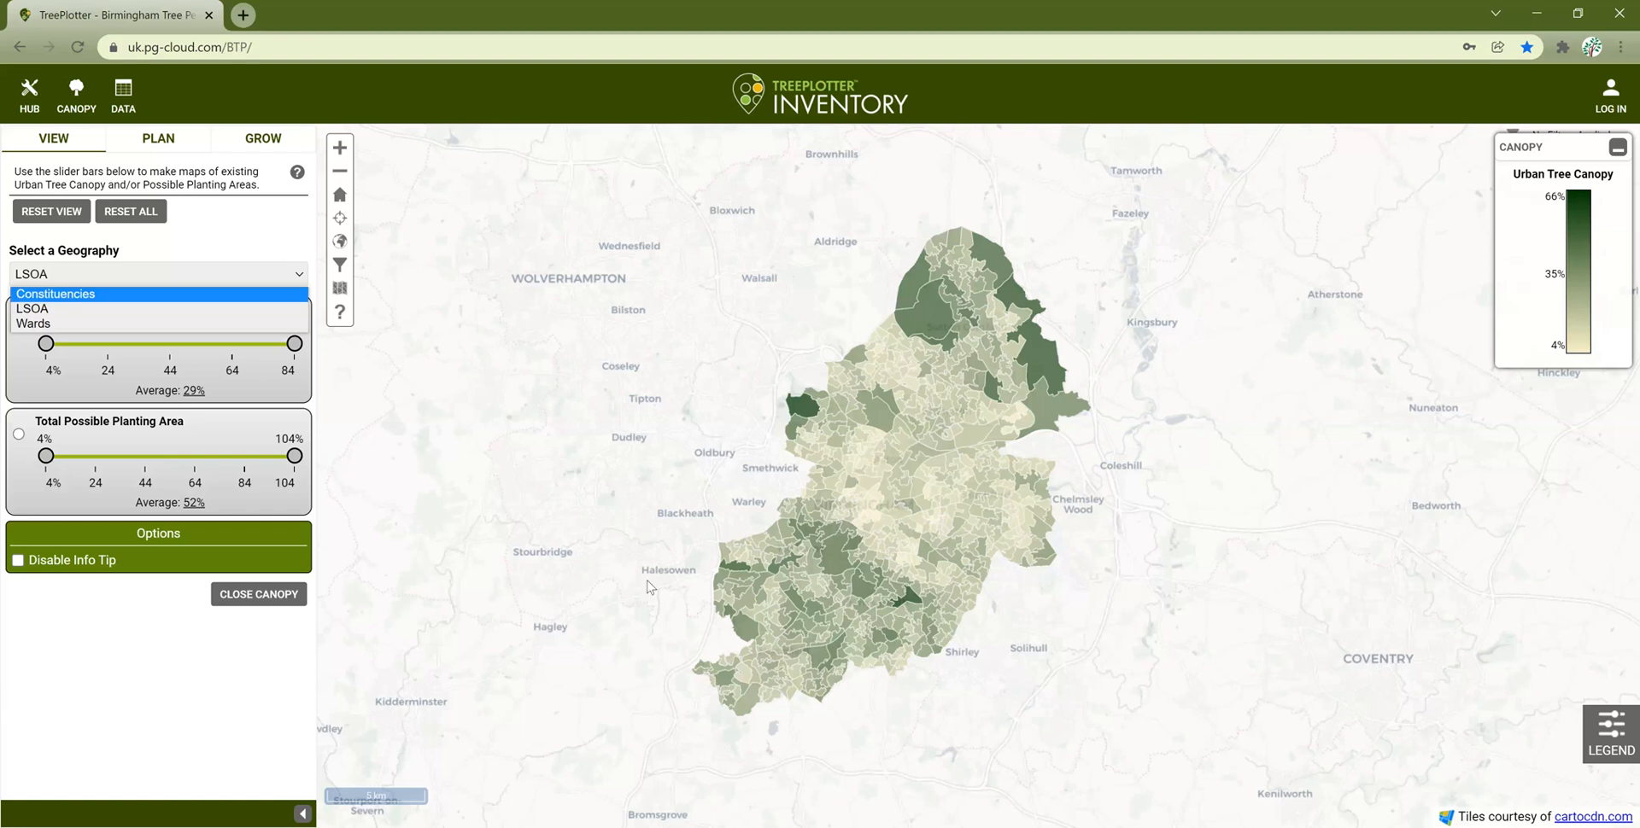
pyautogui.click(574, 508)
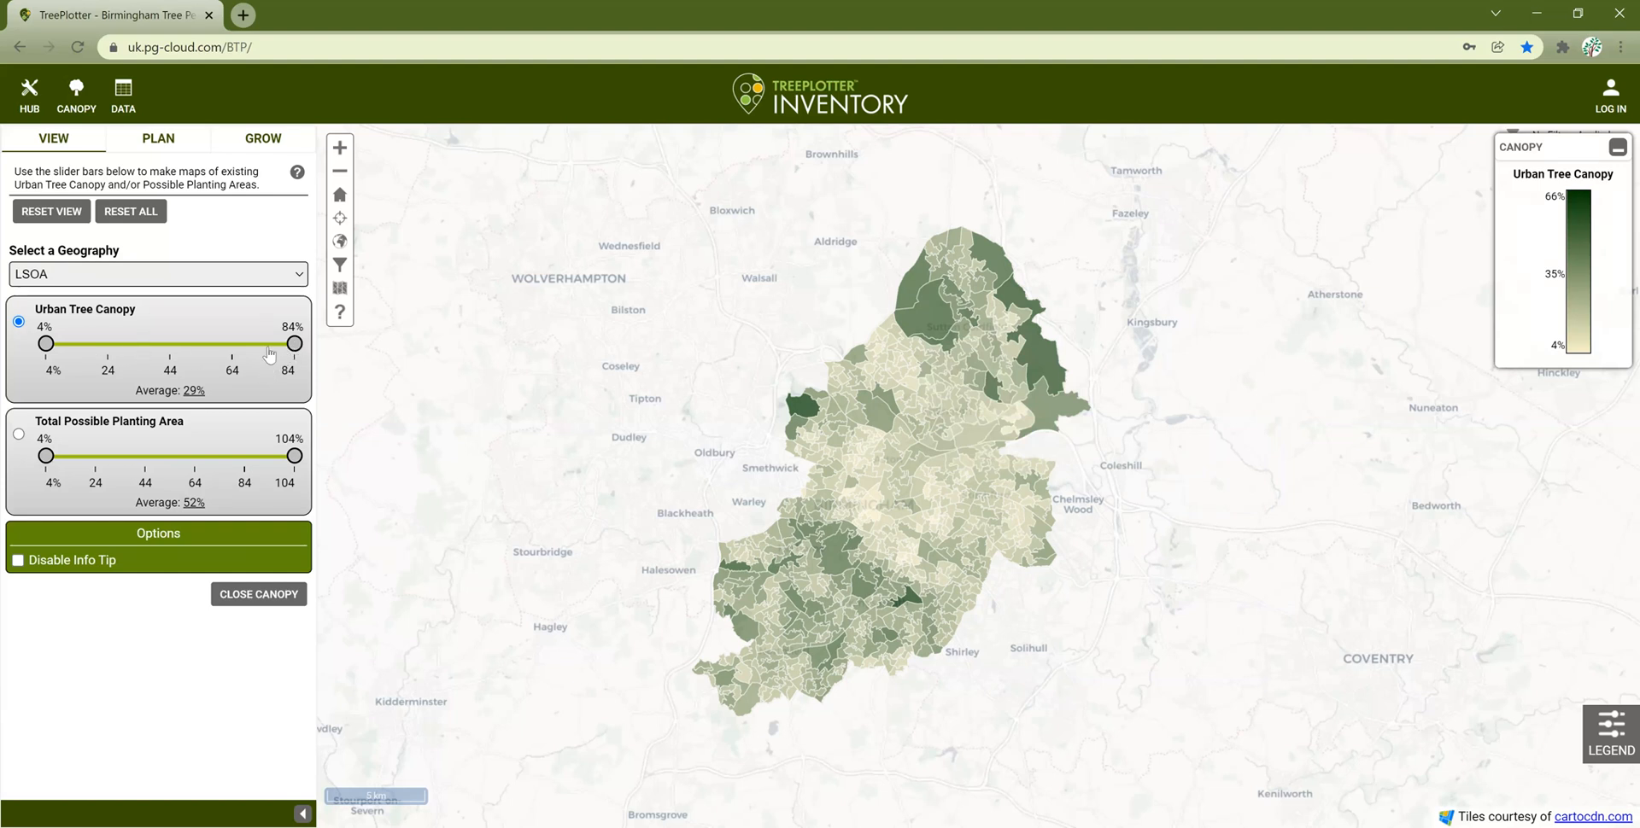
# Lower the upper limit of the Urban Tree Canopy filter to 37%, and restore it to 84%.
pyautogui.moveTo(298, 344); pyautogui.dragTo(236, 346)
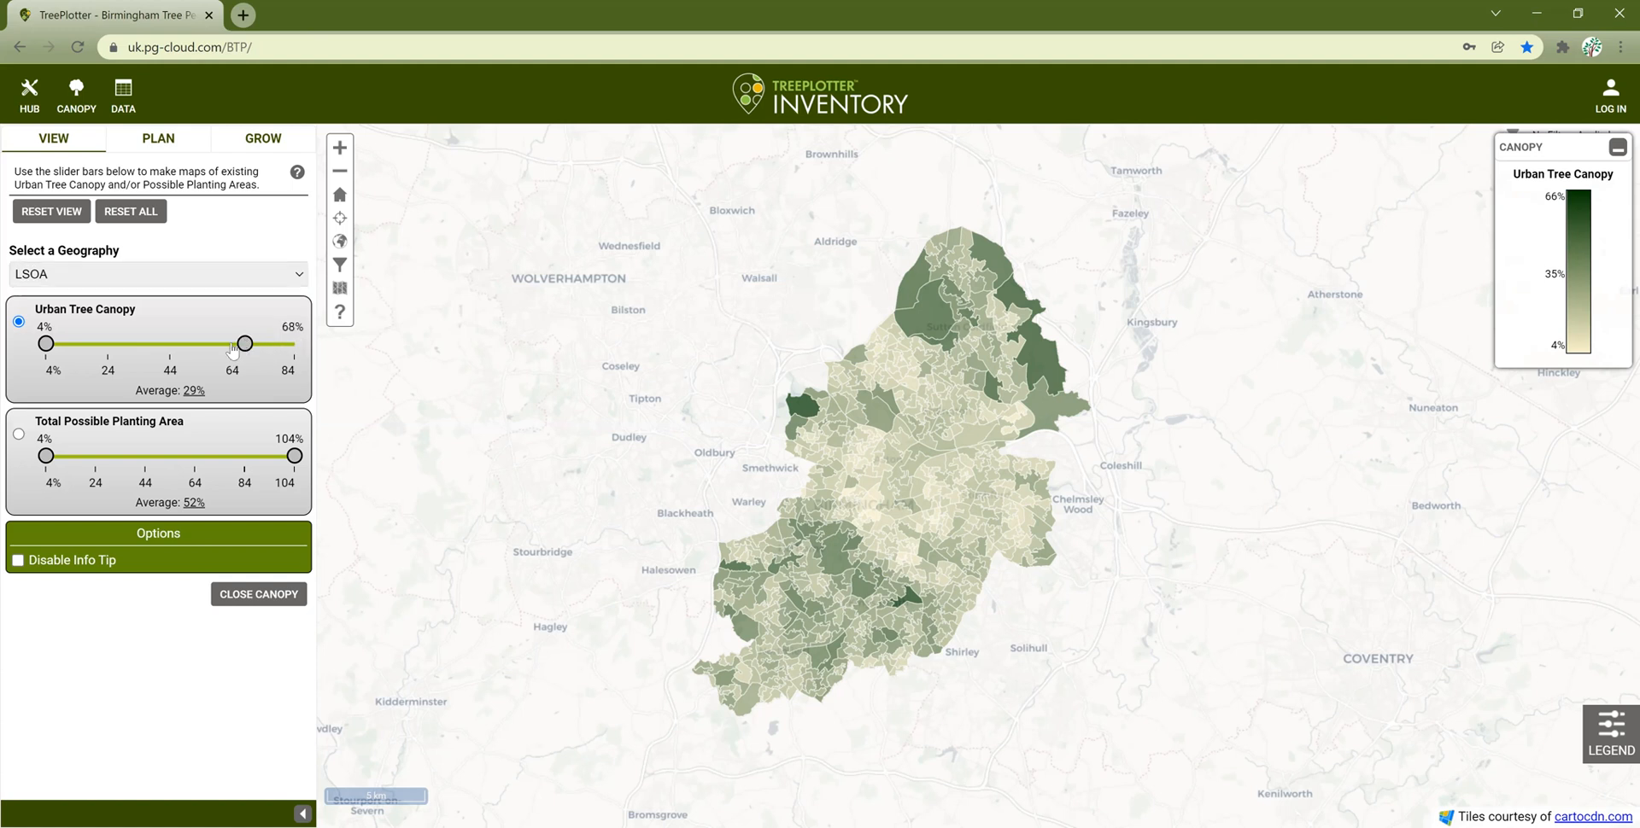
pyautogui.click(173, 352)
pyautogui.click(173, 352)
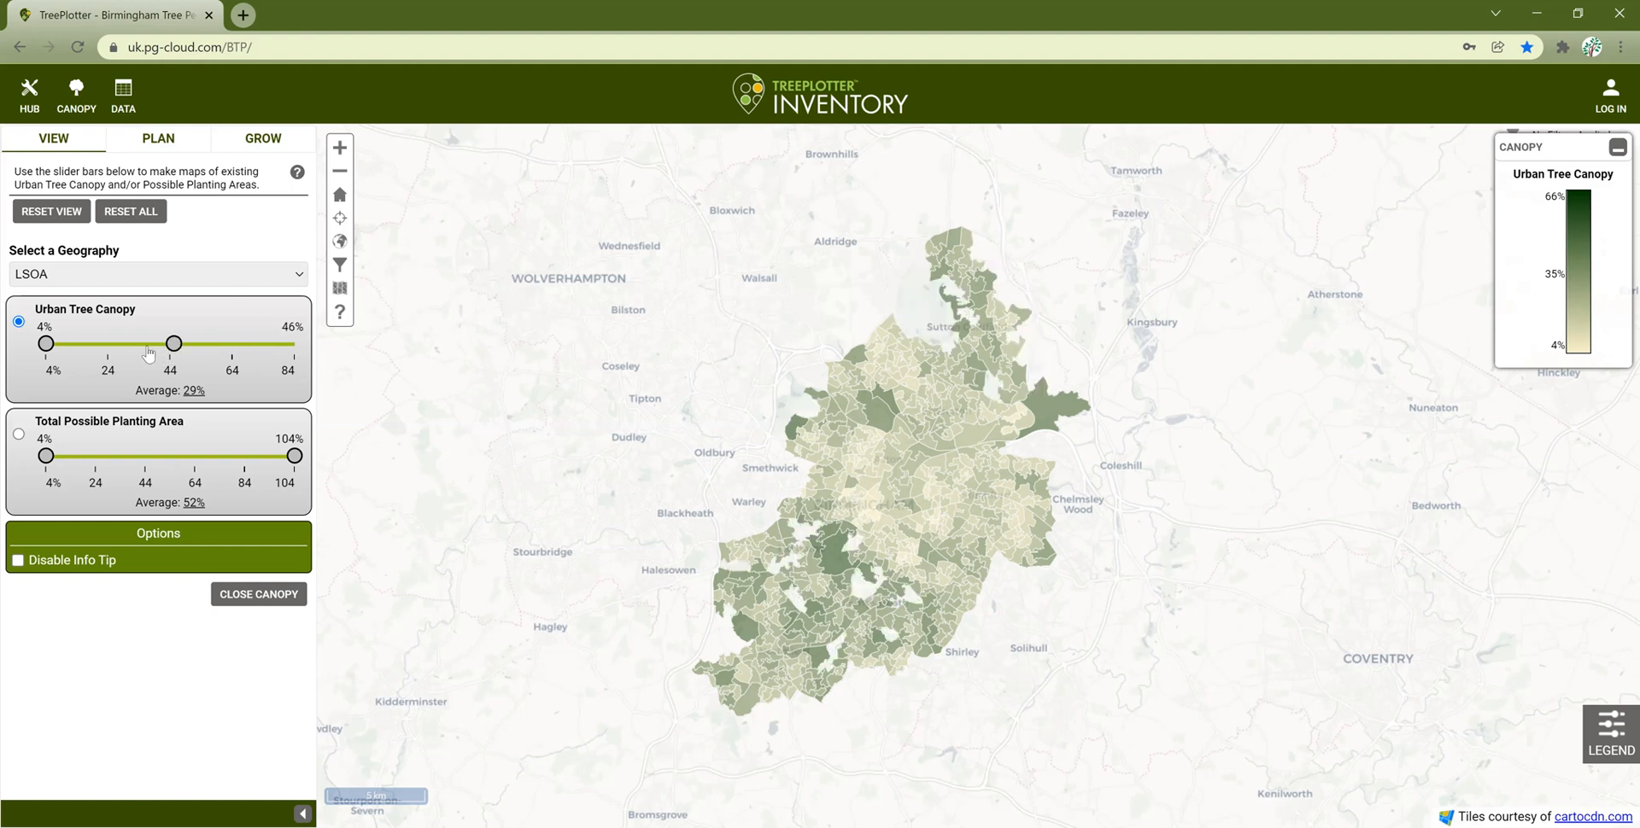
pyautogui.click(147, 352)
pyautogui.click(146, 351)
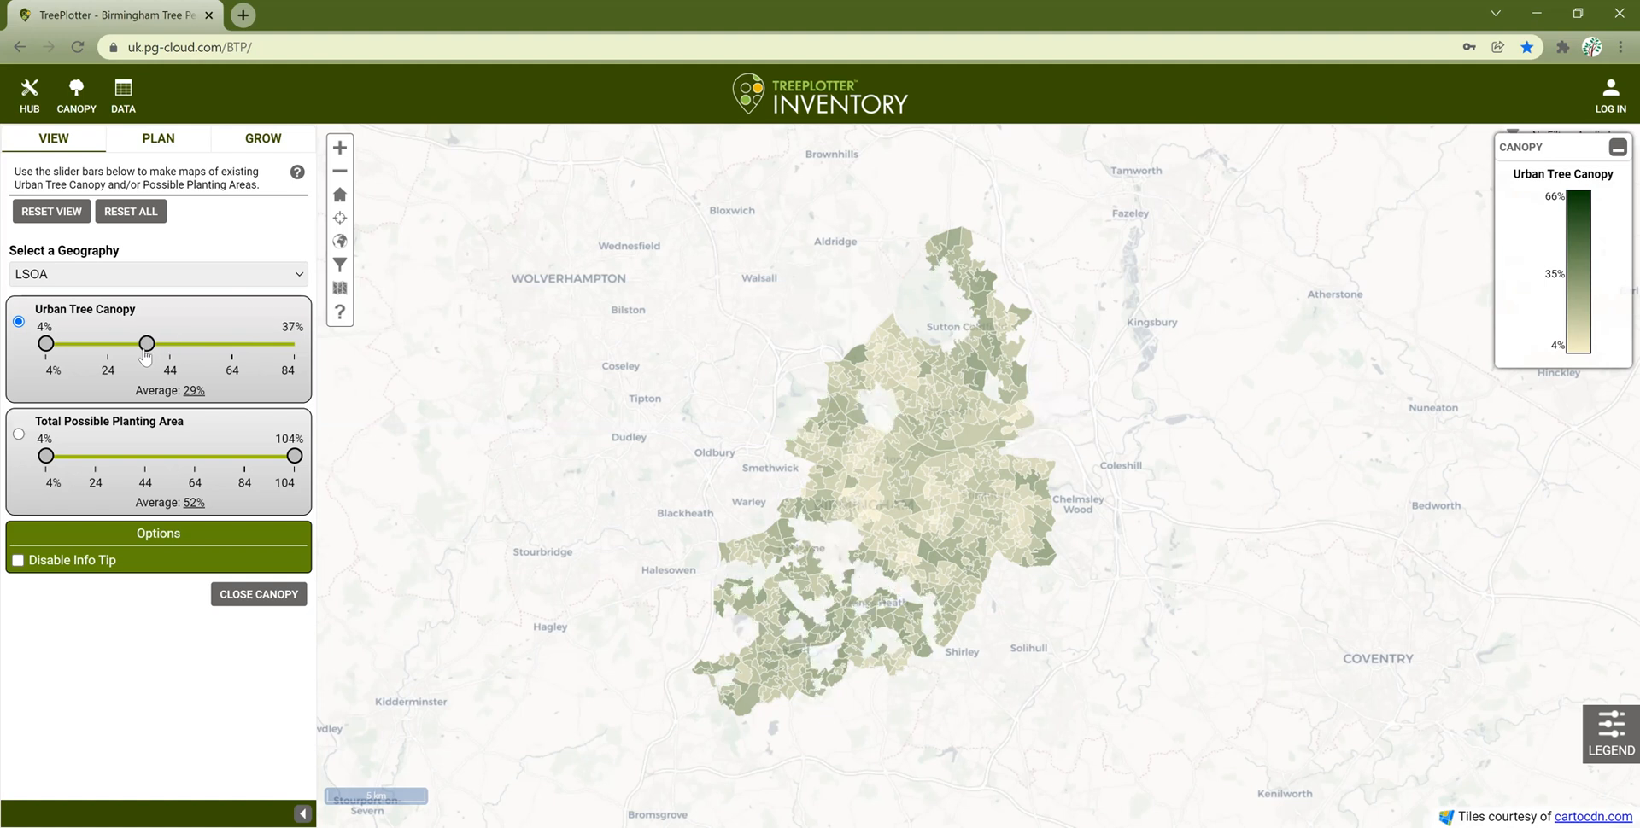
pyautogui.moveTo(145, 351); pyautogui.dragTo(167, 350)
pyautogui.click(293, 346)
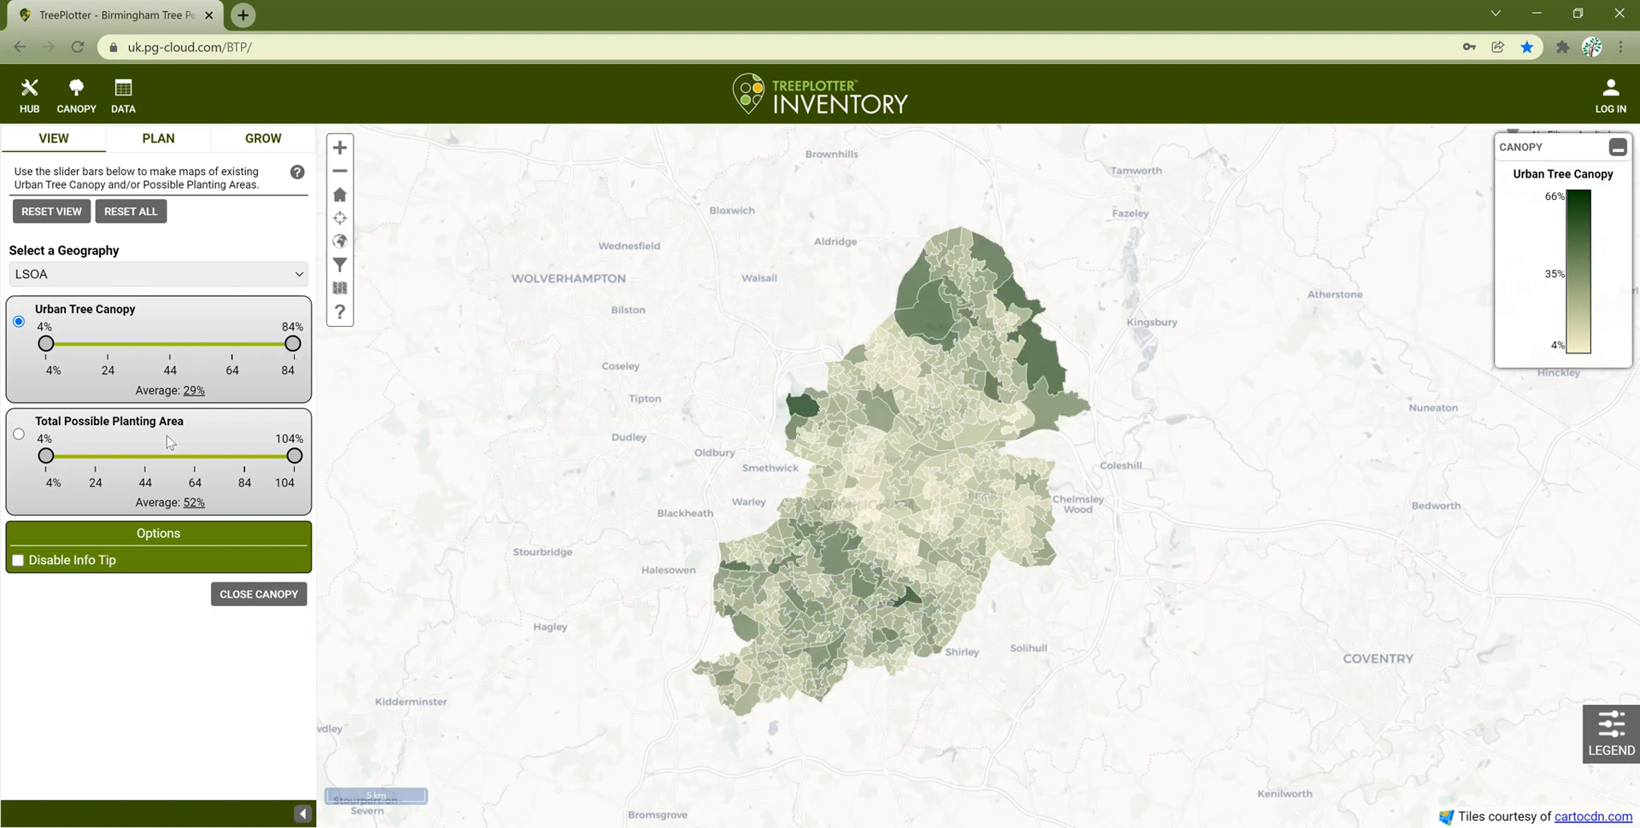
# Open the planting Plan view and examine all weight priorities down to the site suitability filter.
pyautogui.click(160, 142)
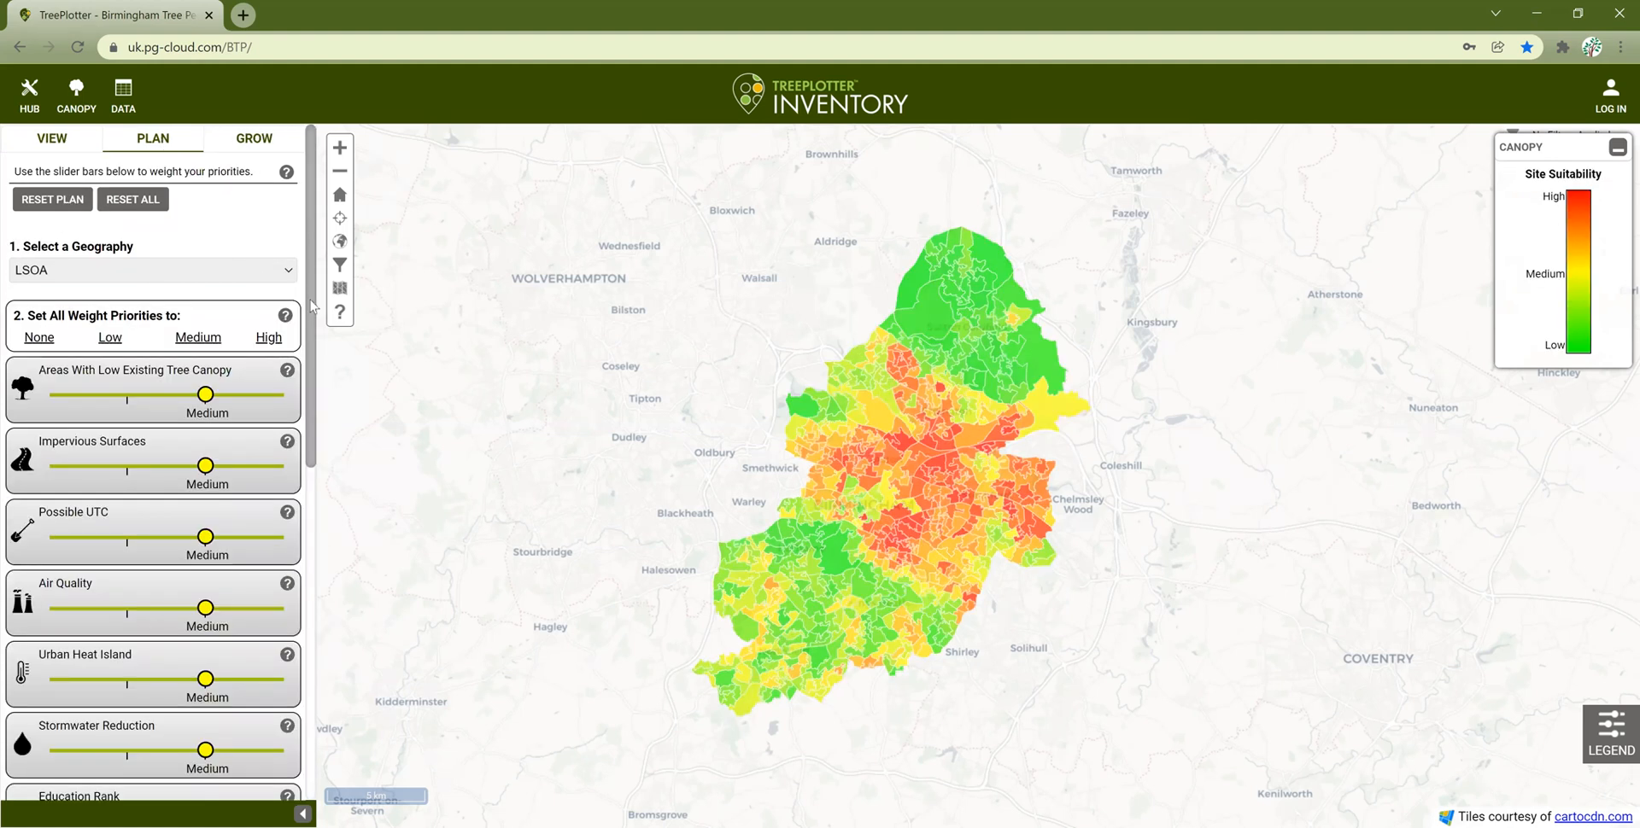
pyautogui.scroll(-1, 314, 323)
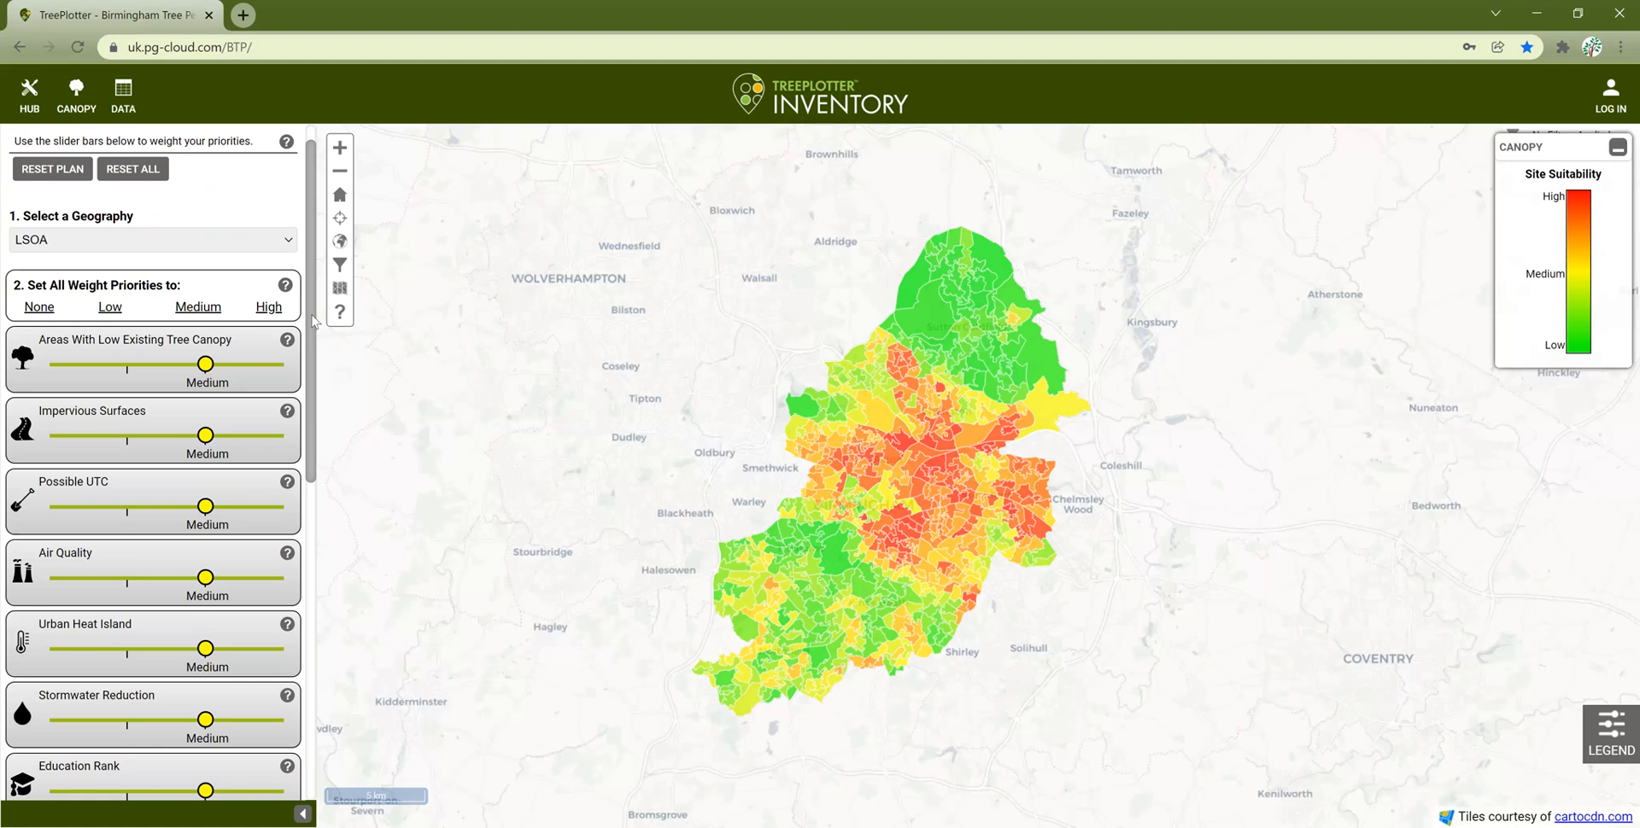
pyautogui.scroll(-2, 314, 329)
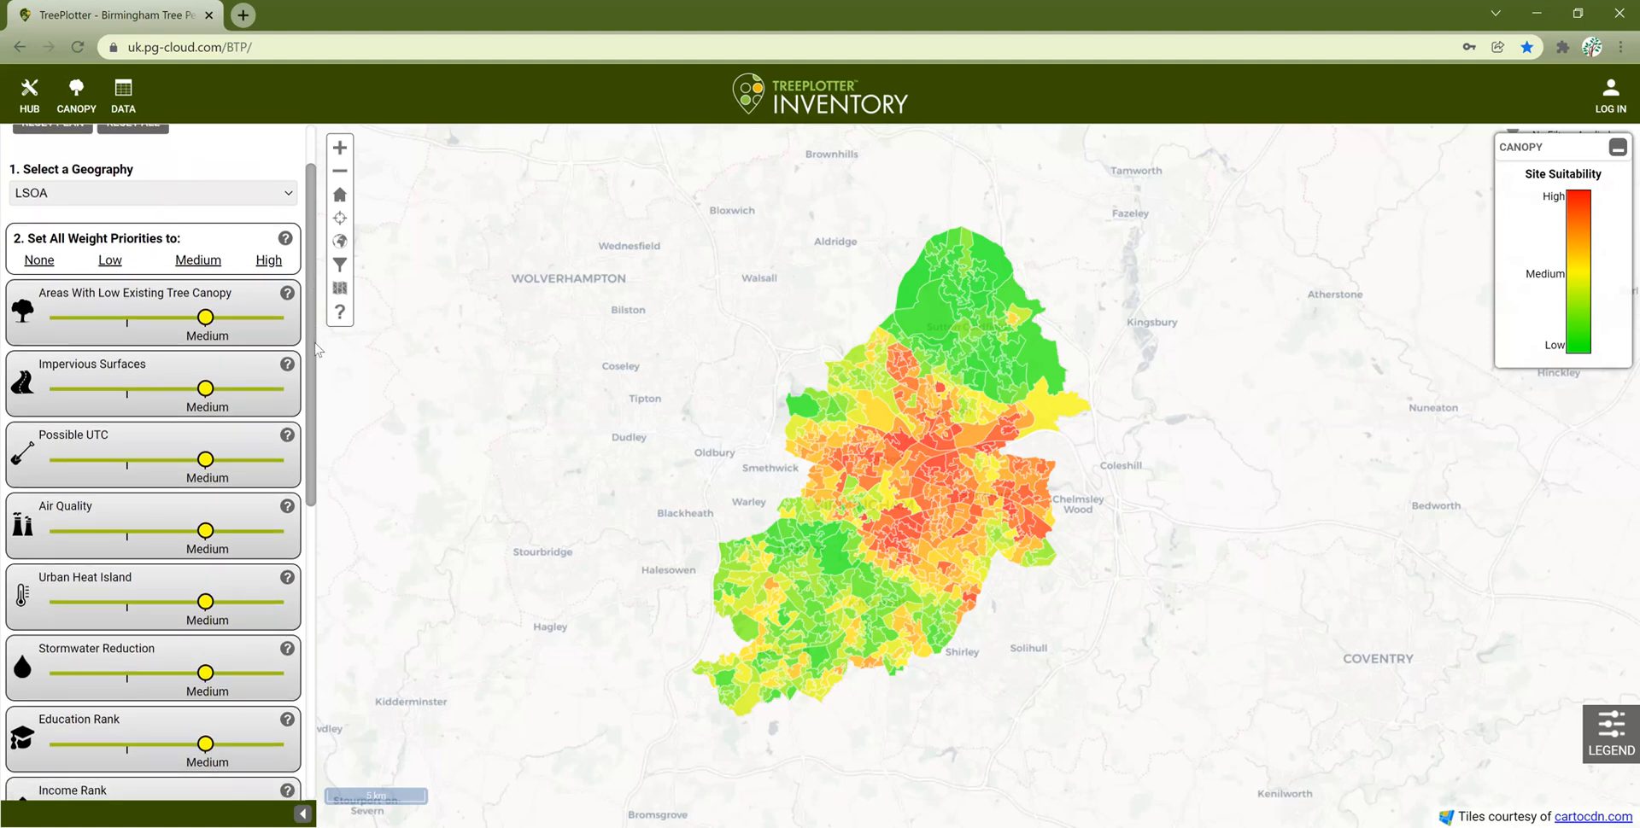
pyautogui.scroll(-1, 317, 349)
pyautogui.scroll(-1, 316, 350)
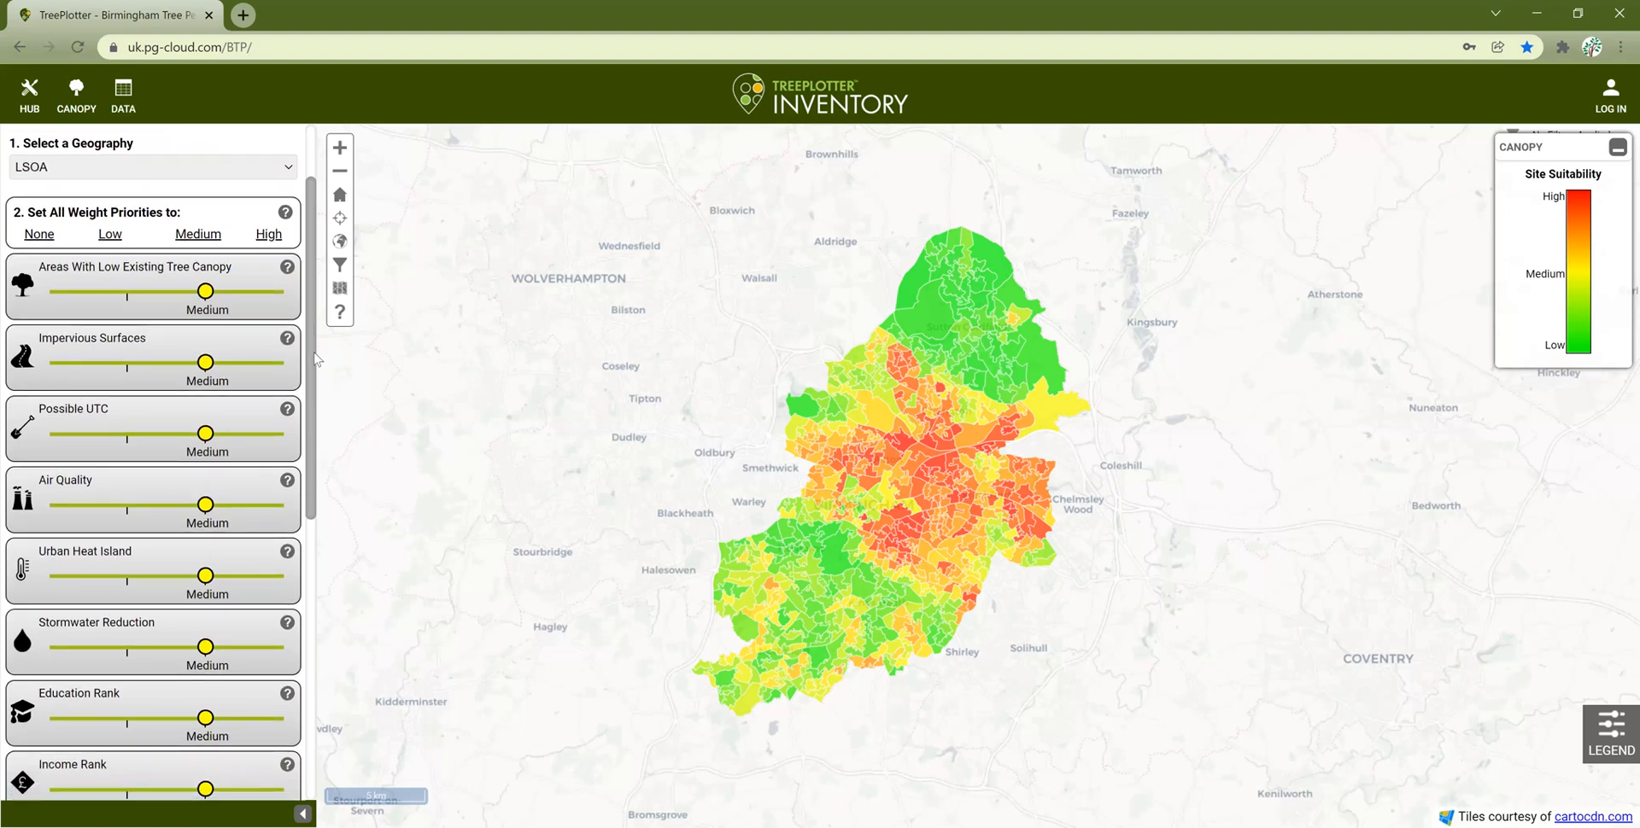
pyautogui.scroll(-2, 314, 363)
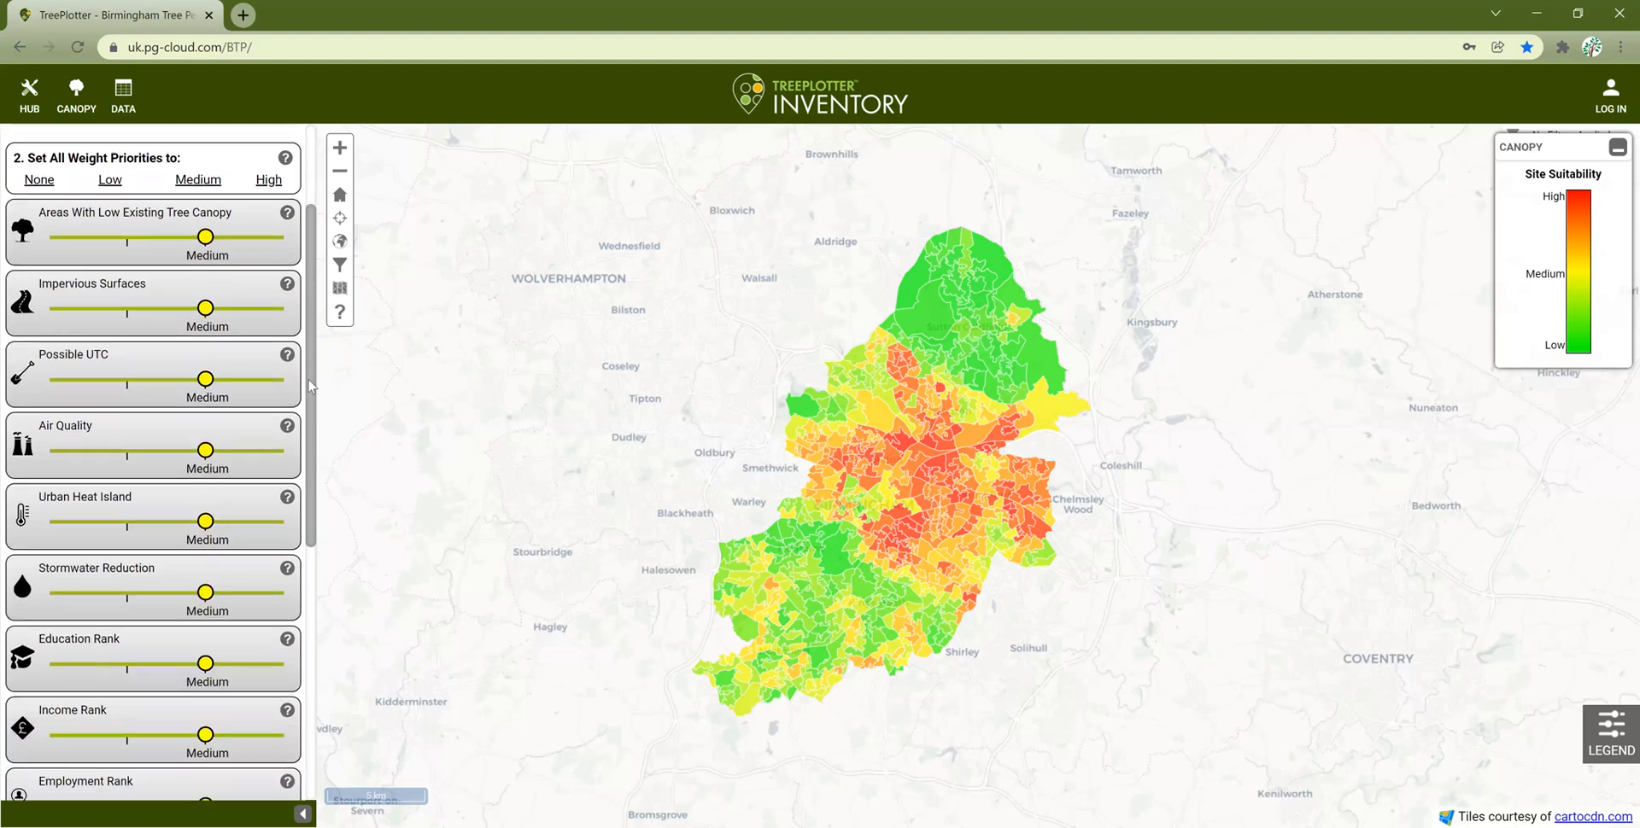
pyautogui.scroll(-2, 310, 393)
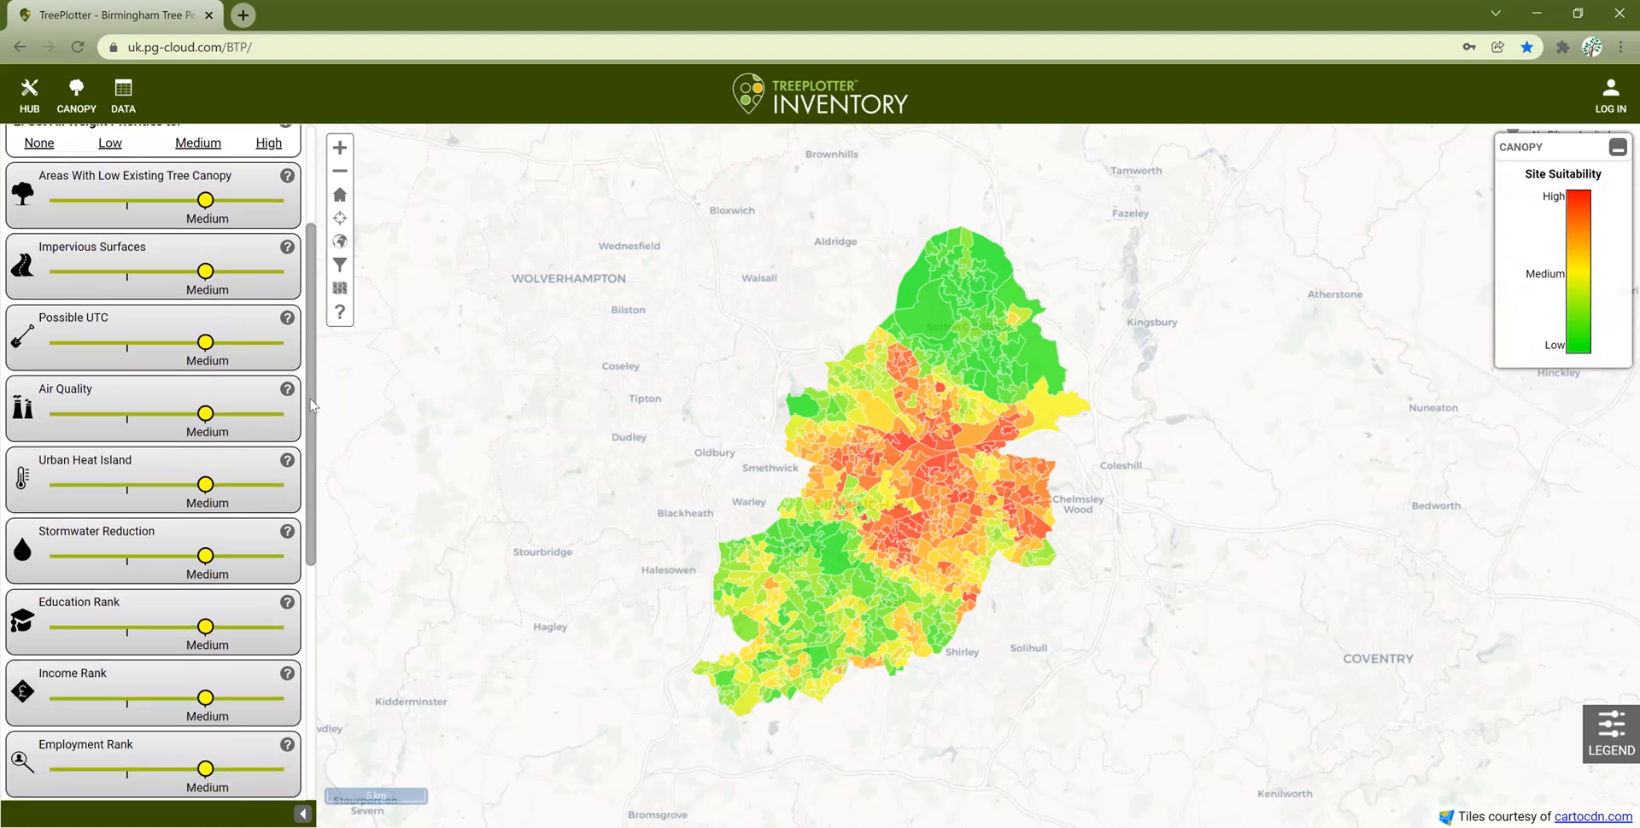
pyautogui.scroll(-3, 312, 405)
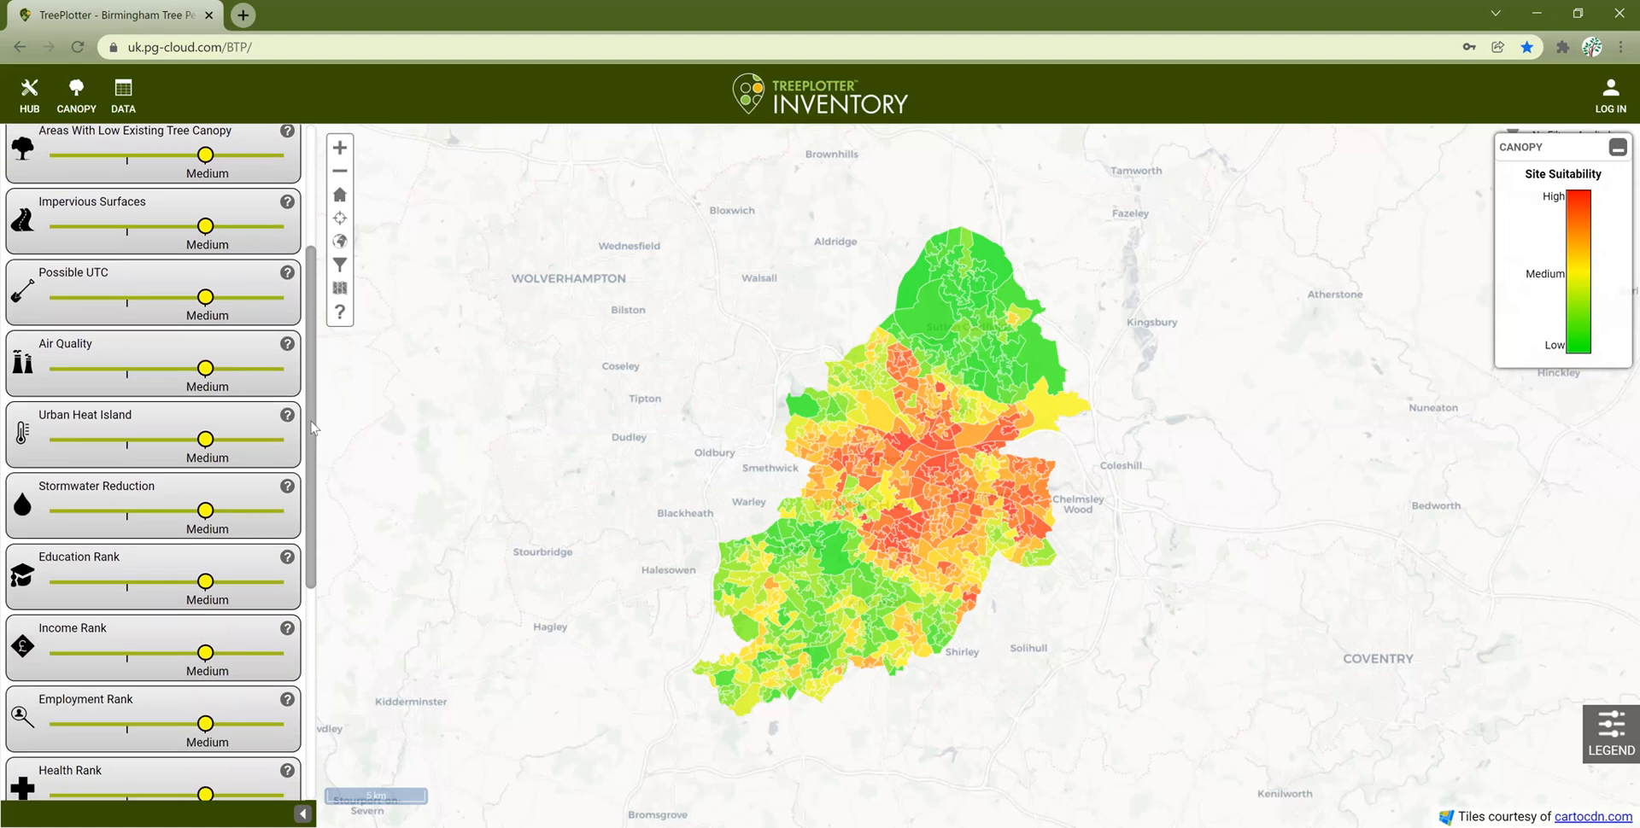
pyautogui.scroll(-6, 313, 461)
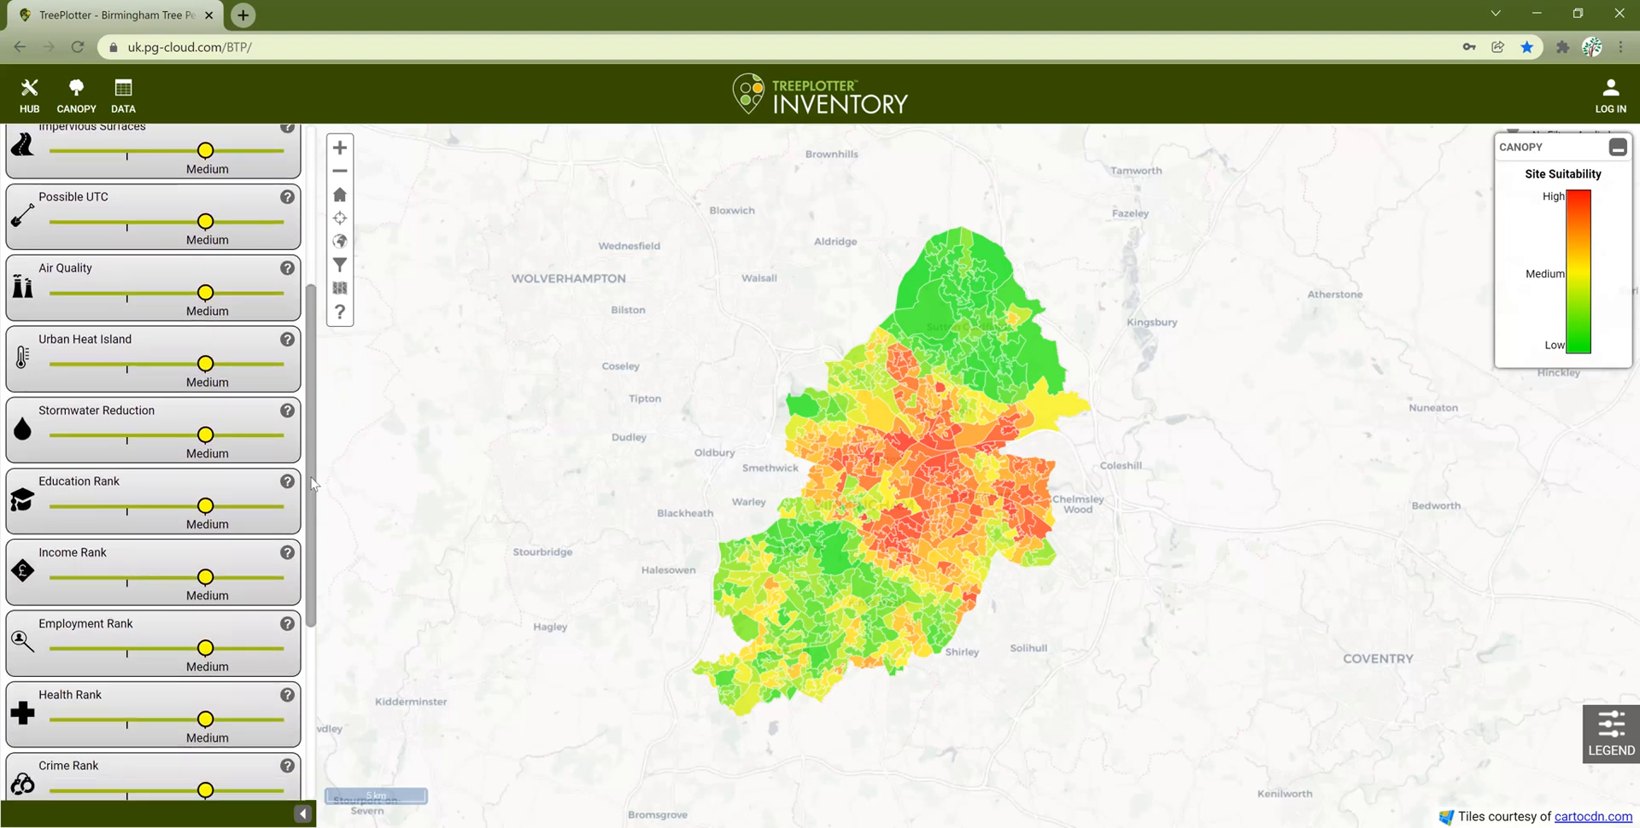
pyautogui.scroll(-2, 317, 513)
pyautogui.moveTo(318, 519); pyautogui.dragTo(313, 596)
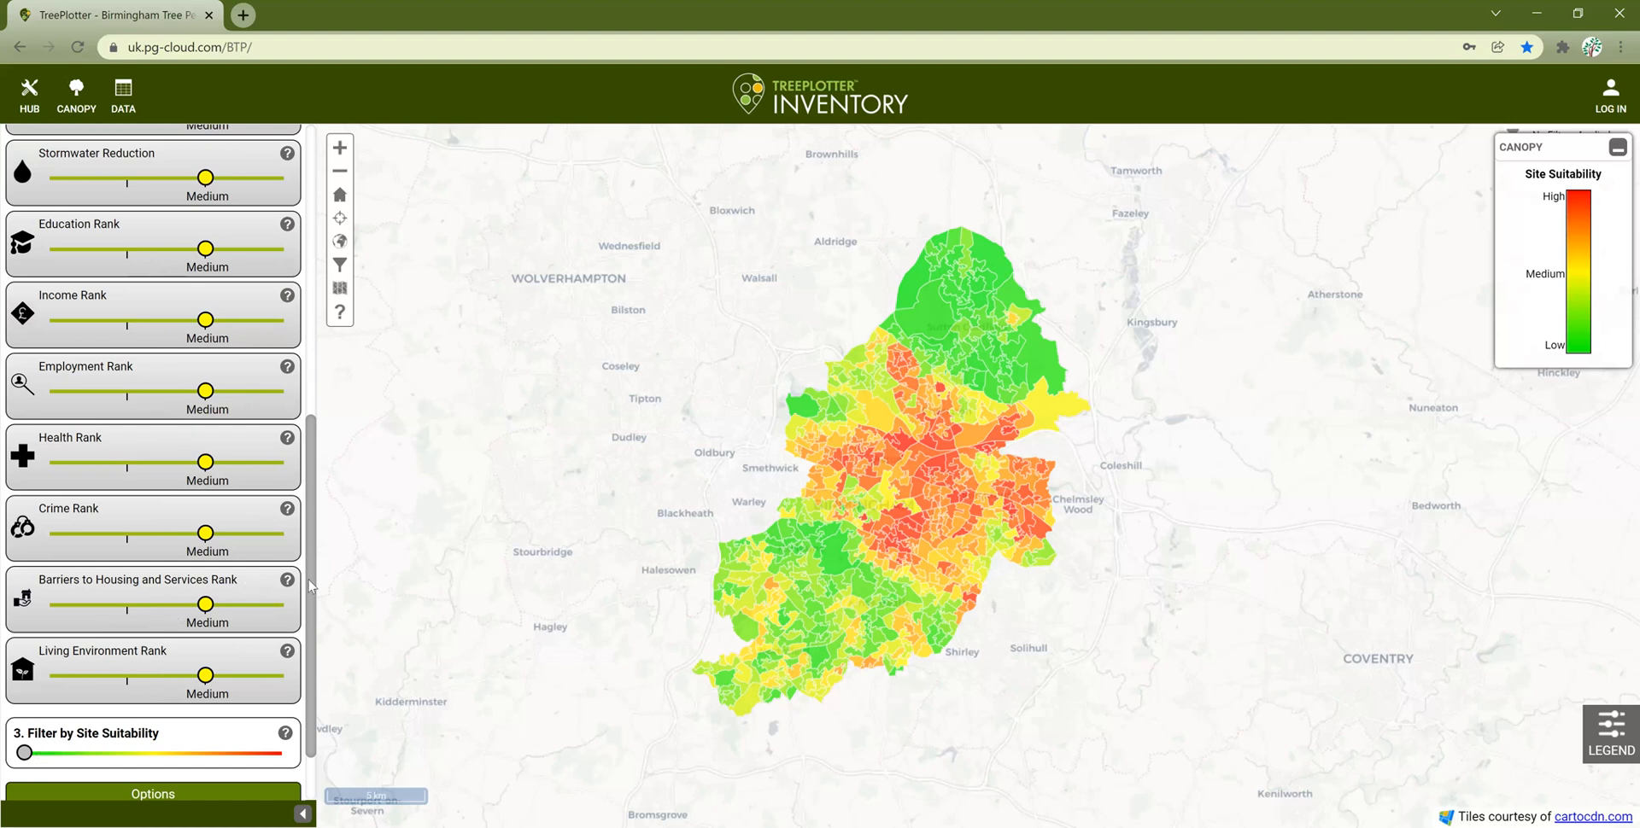
pyautogui.moveTo(325, 413); pyautogui.dragTo(325, 413)
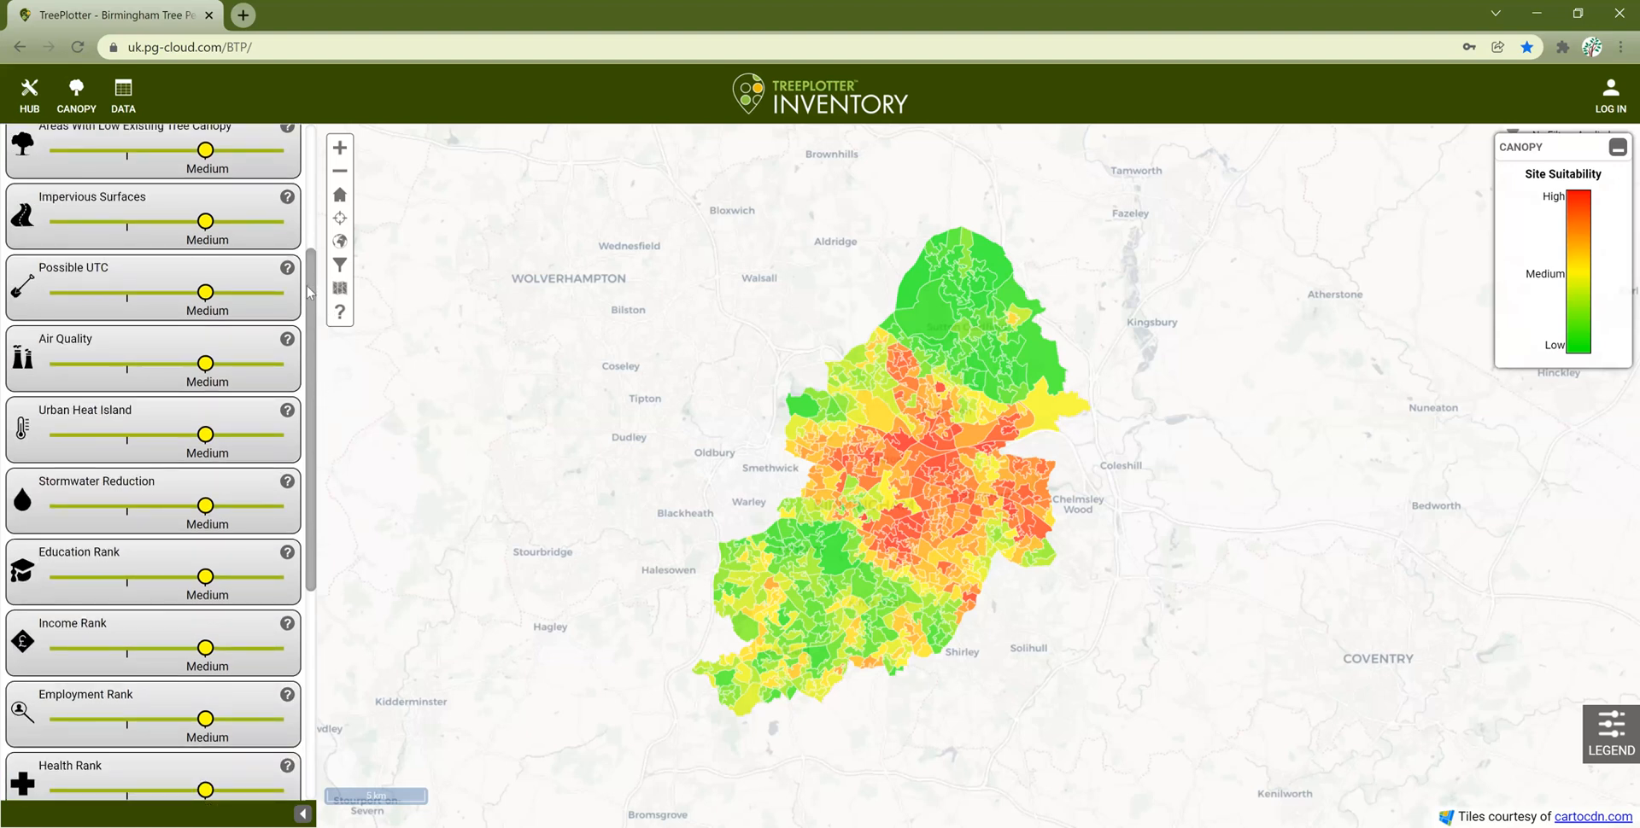
pyautogui.click(311, 166)
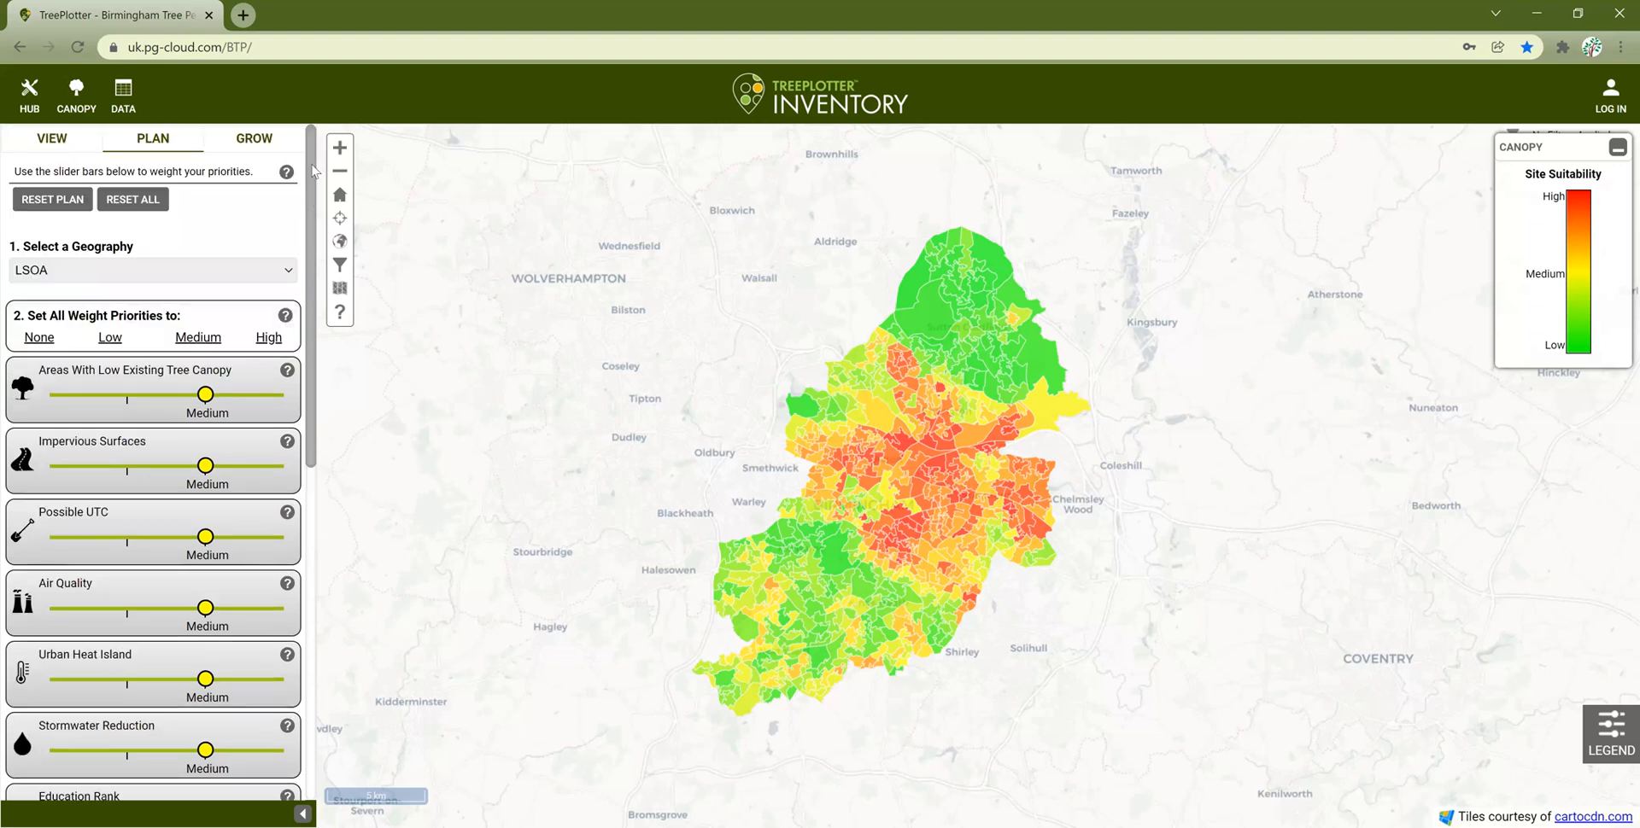
# Set all weight priorities to None, raise Areas With Low Existing Tree Canopy to High, and inspect the Perry Common area's details.
pyautogui.click(39, 339)
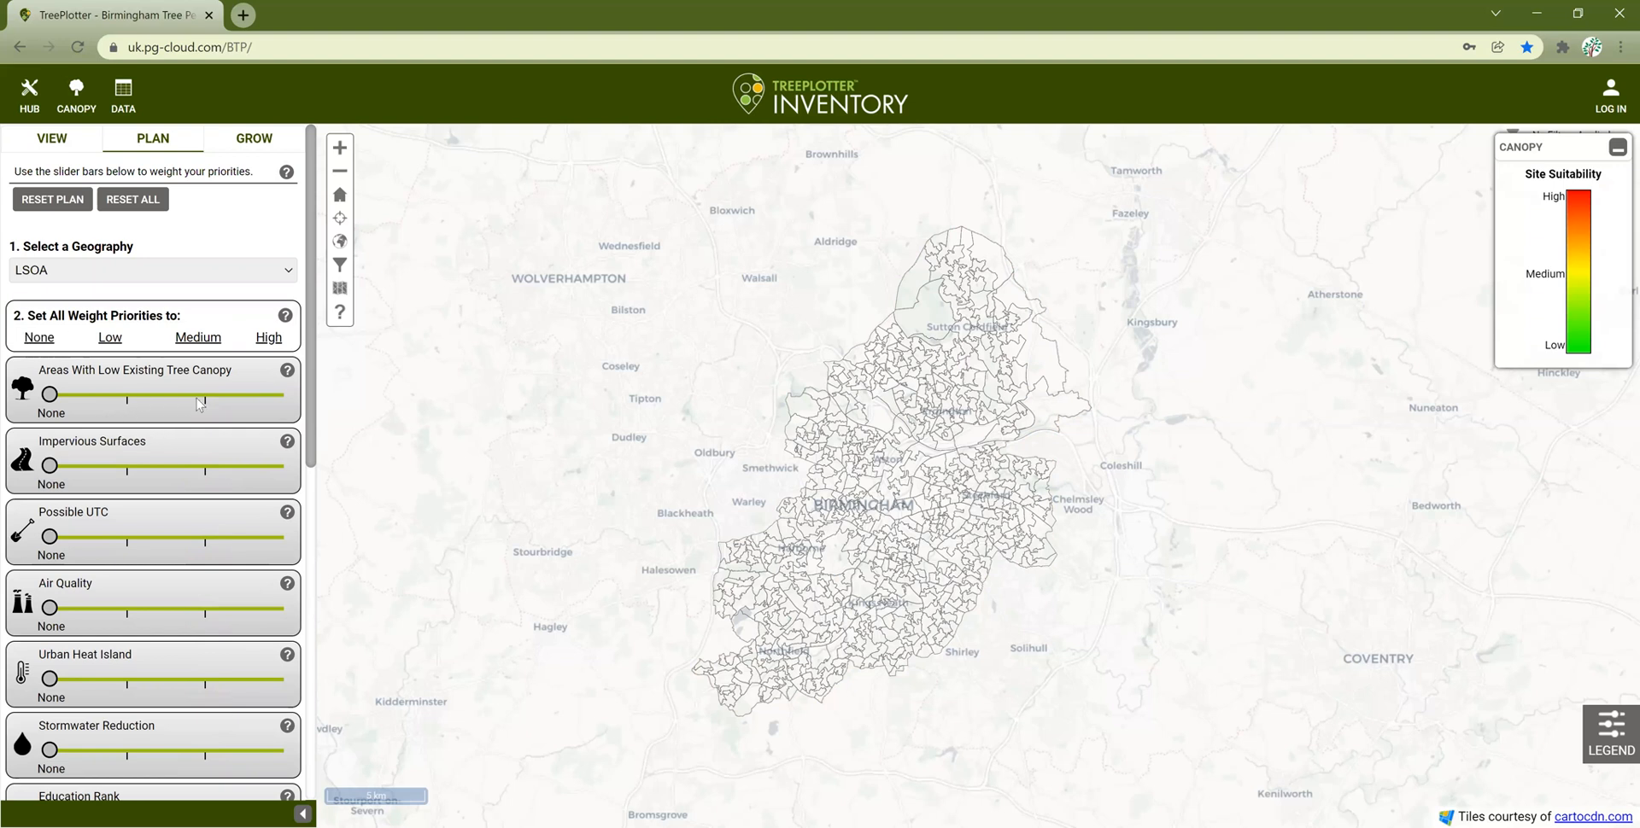
pyautogui.click(281, 397)
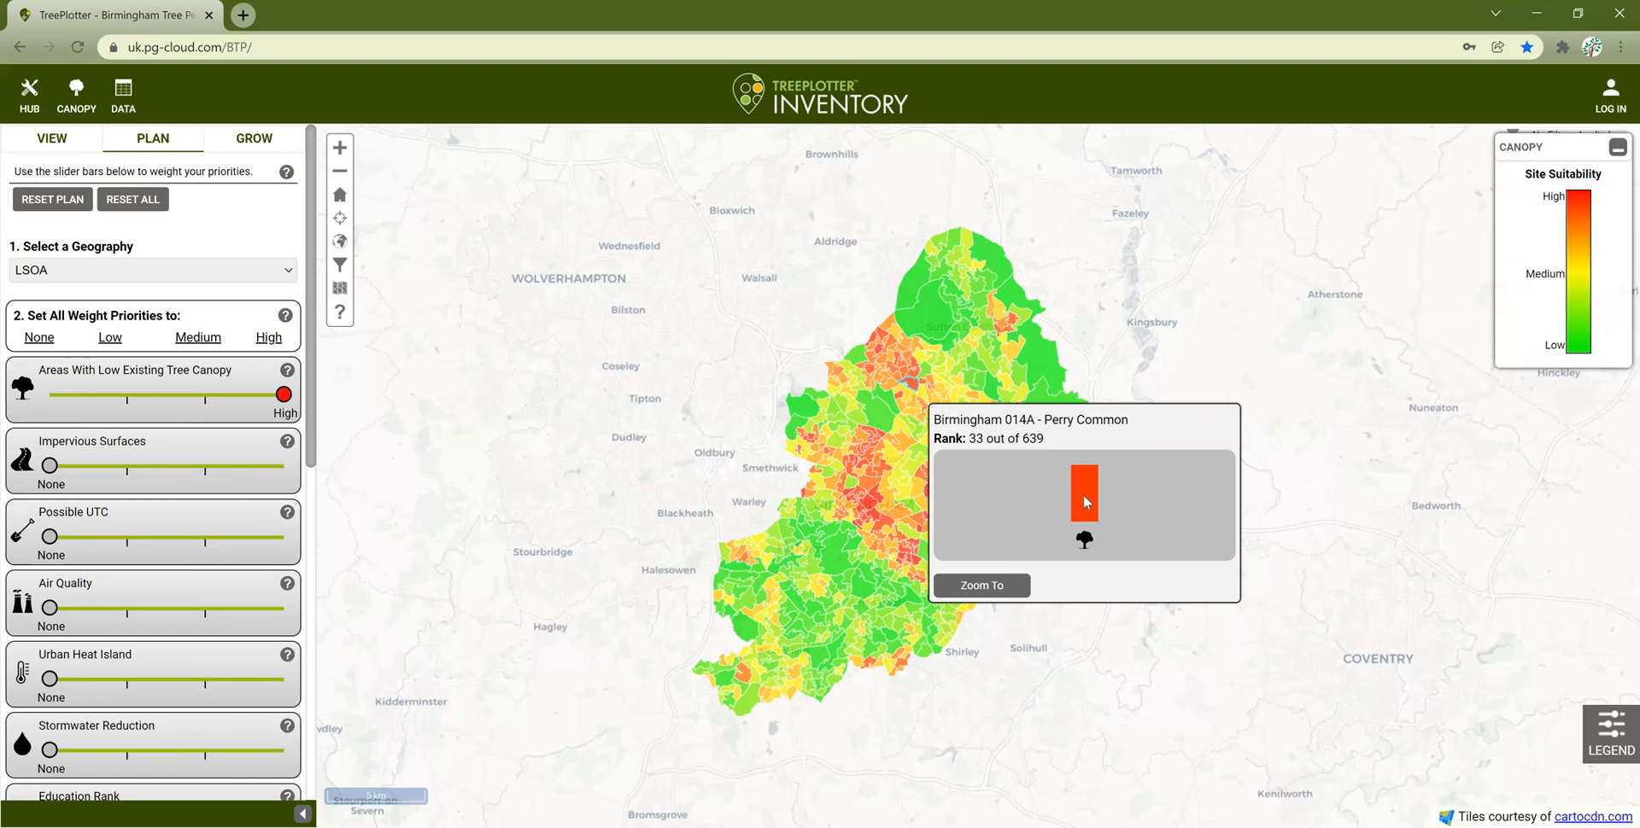
pyautogui.moveTo(1084, 499)
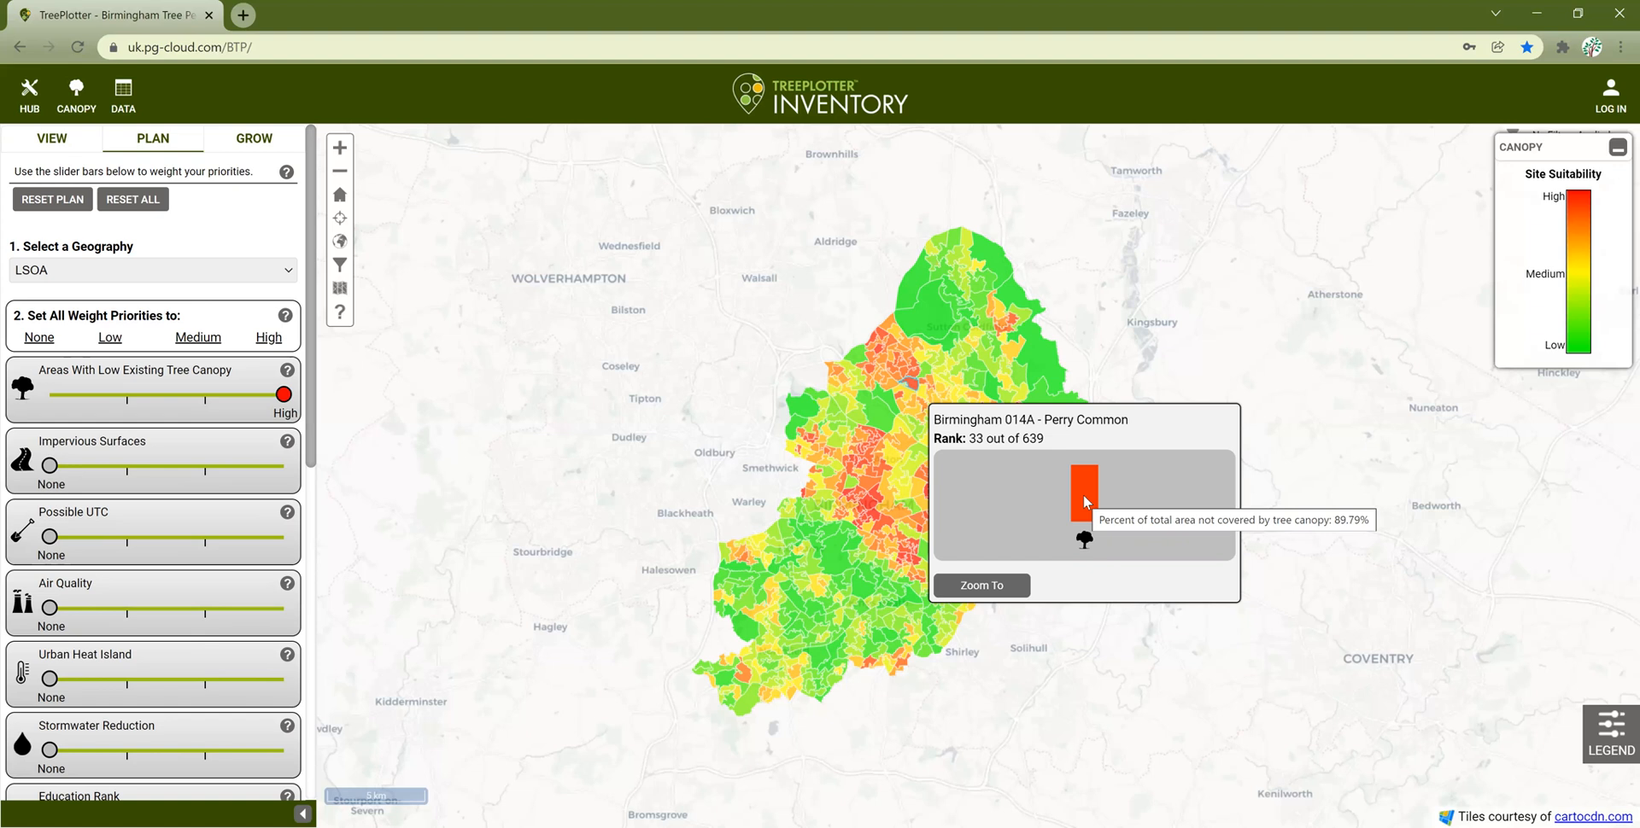
pyautogui.click(427, 574)
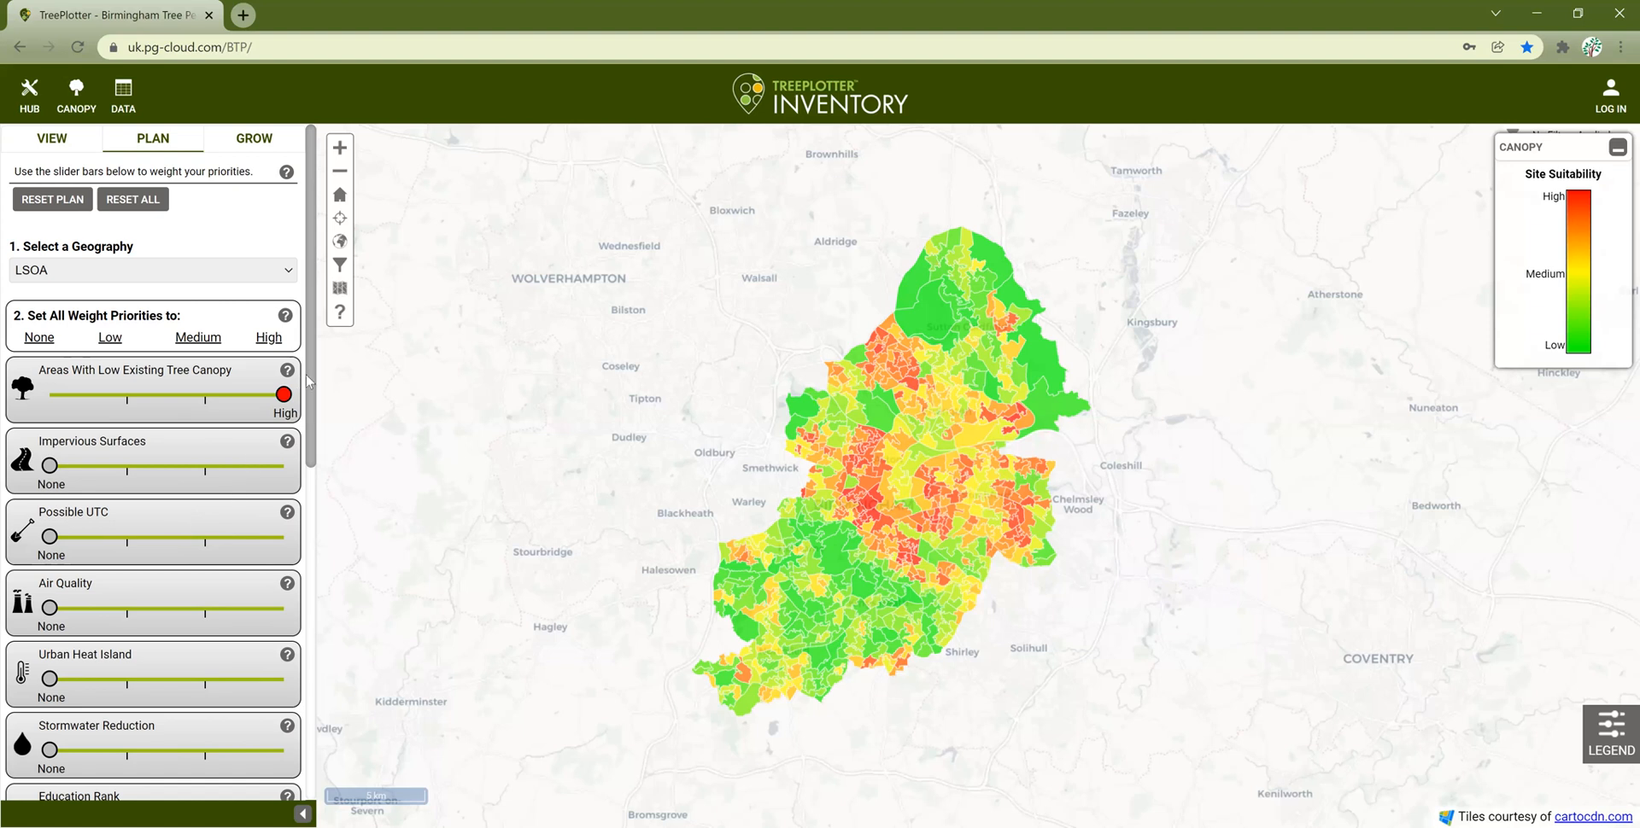
# Set the Urban Heat Island and Air Quality priorities to Medium and Stormwater Reduction to High.
pyautogui.scroll(-1, 313, 430)
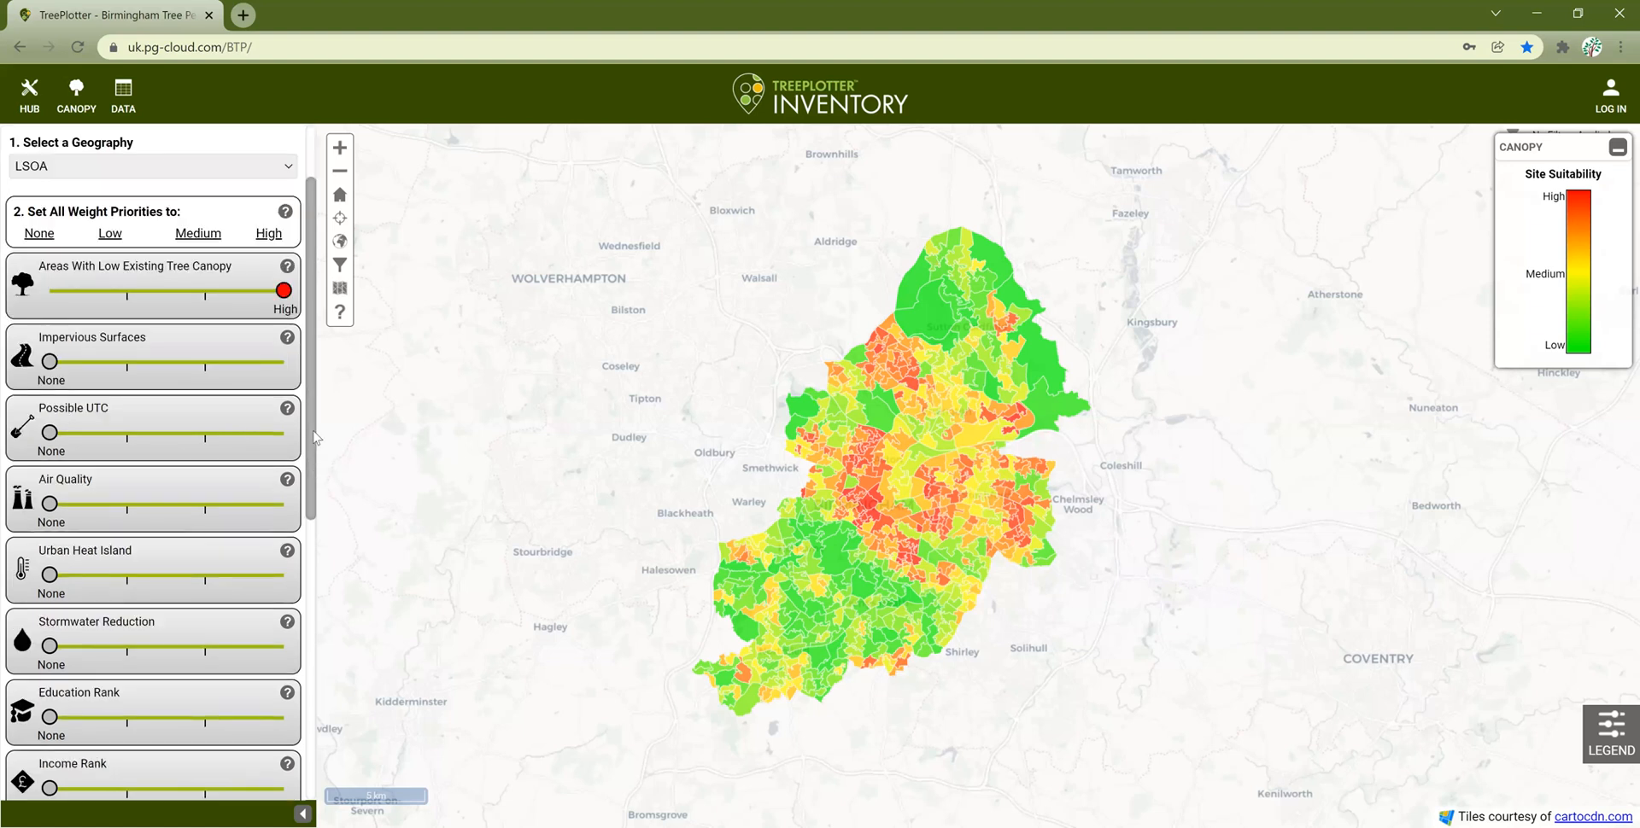
pyautogui.scroll(-1, 313, 441)
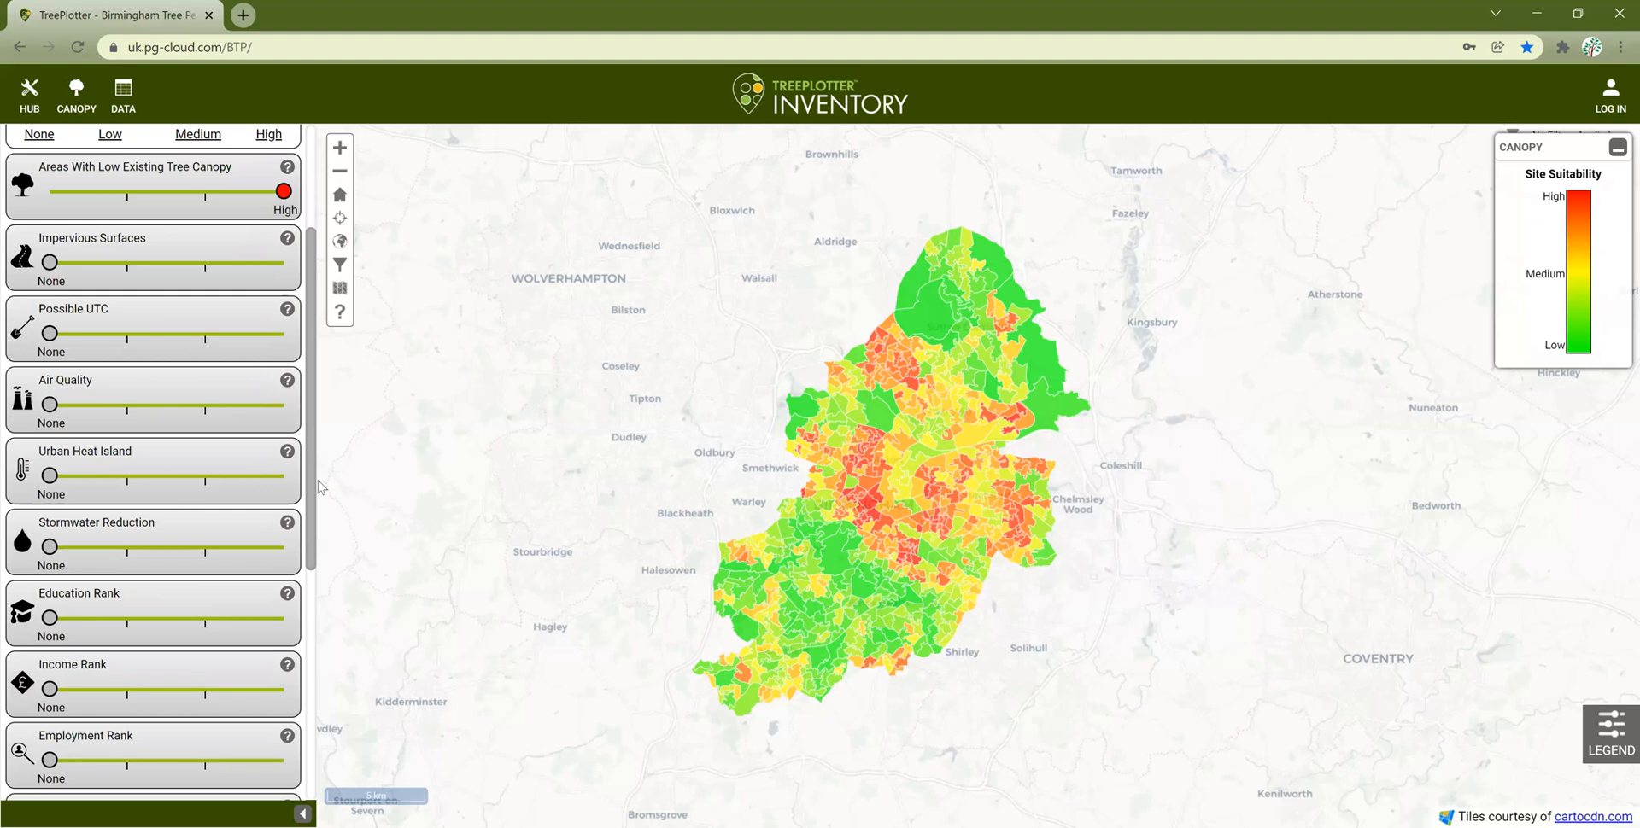
pyautogui.scroll(-1, 320, 514)
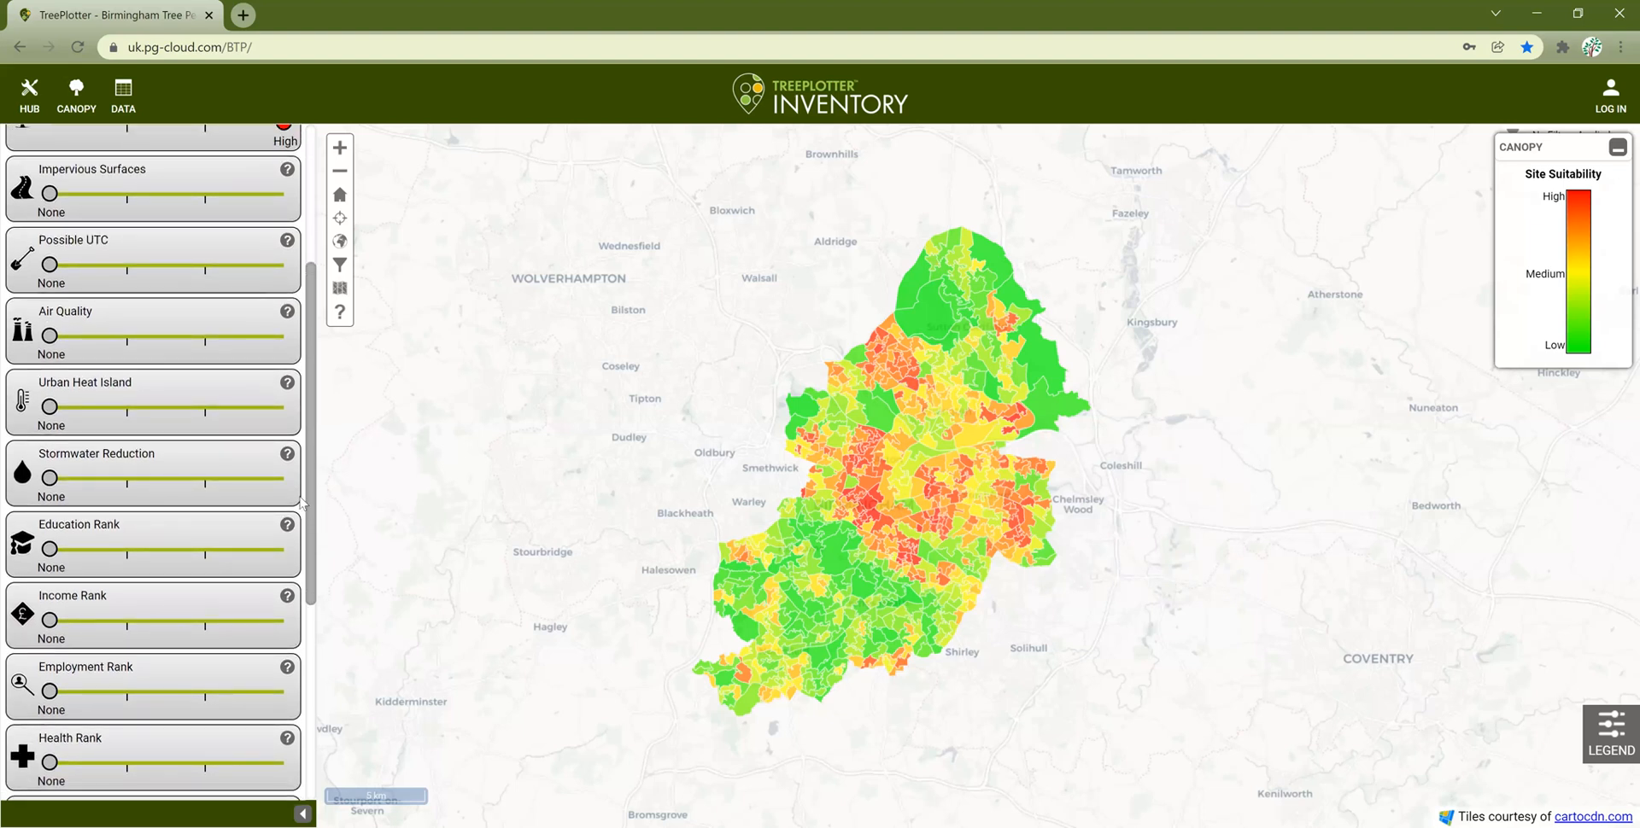
pyautogui.click(206, 408)
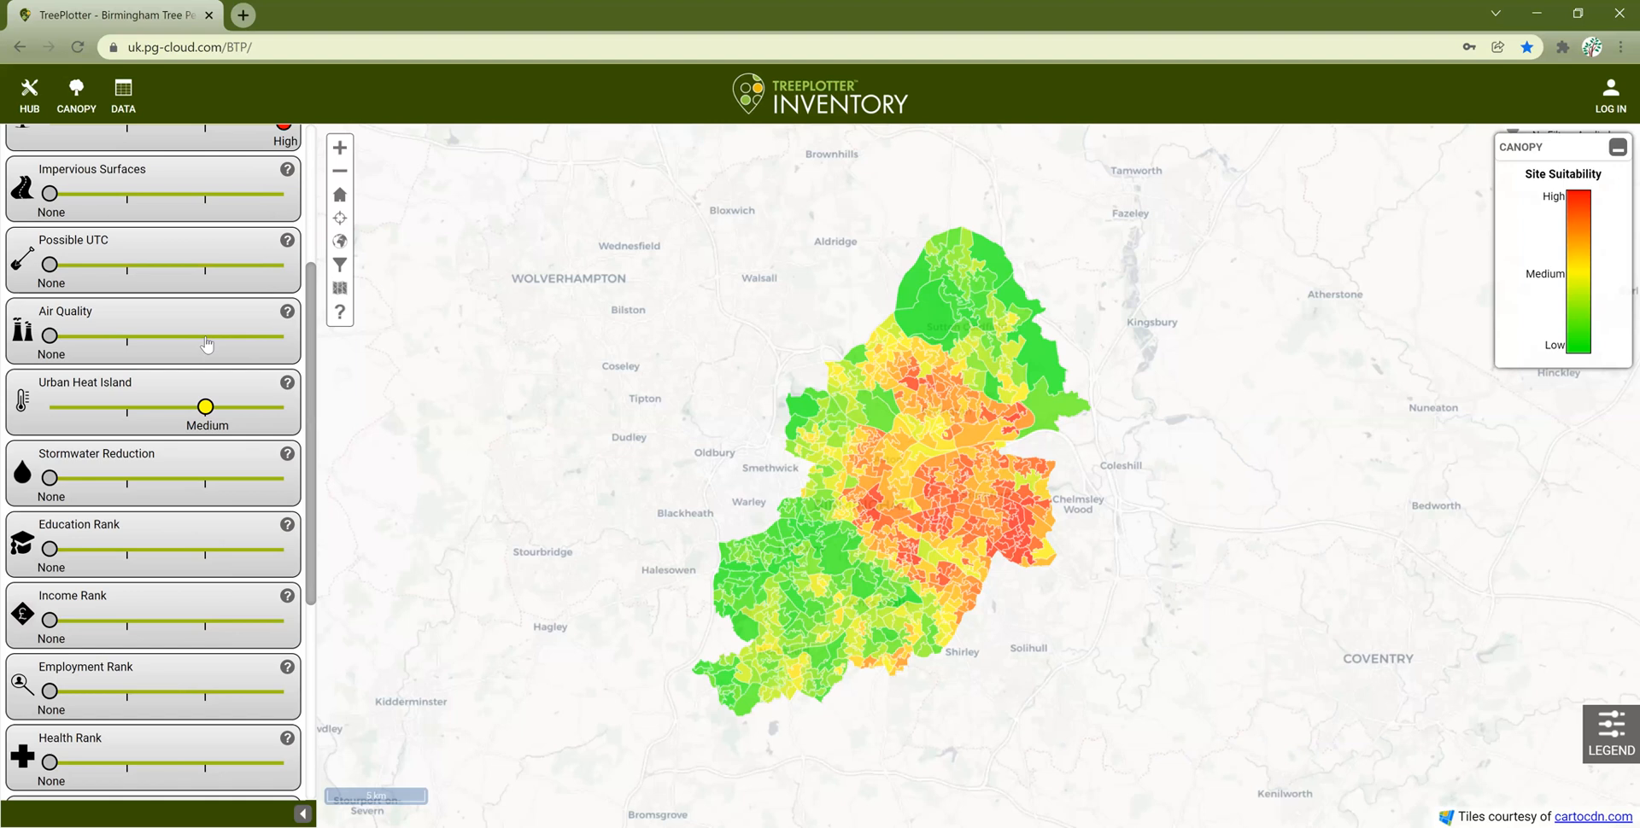
pyautogui.click(206, 337)
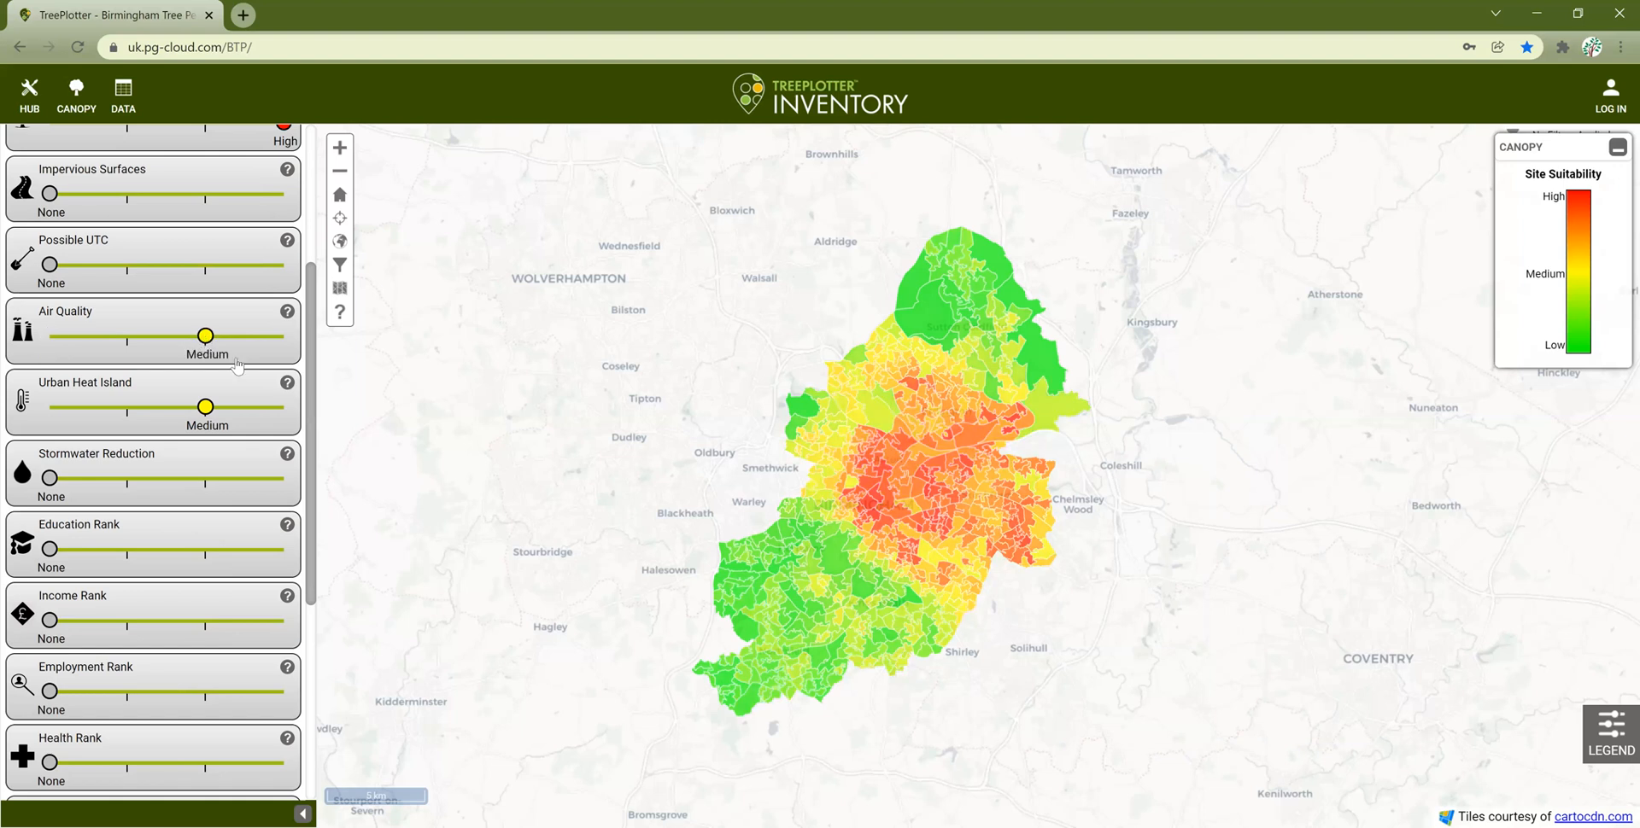
pyautogui.click(284, 479)
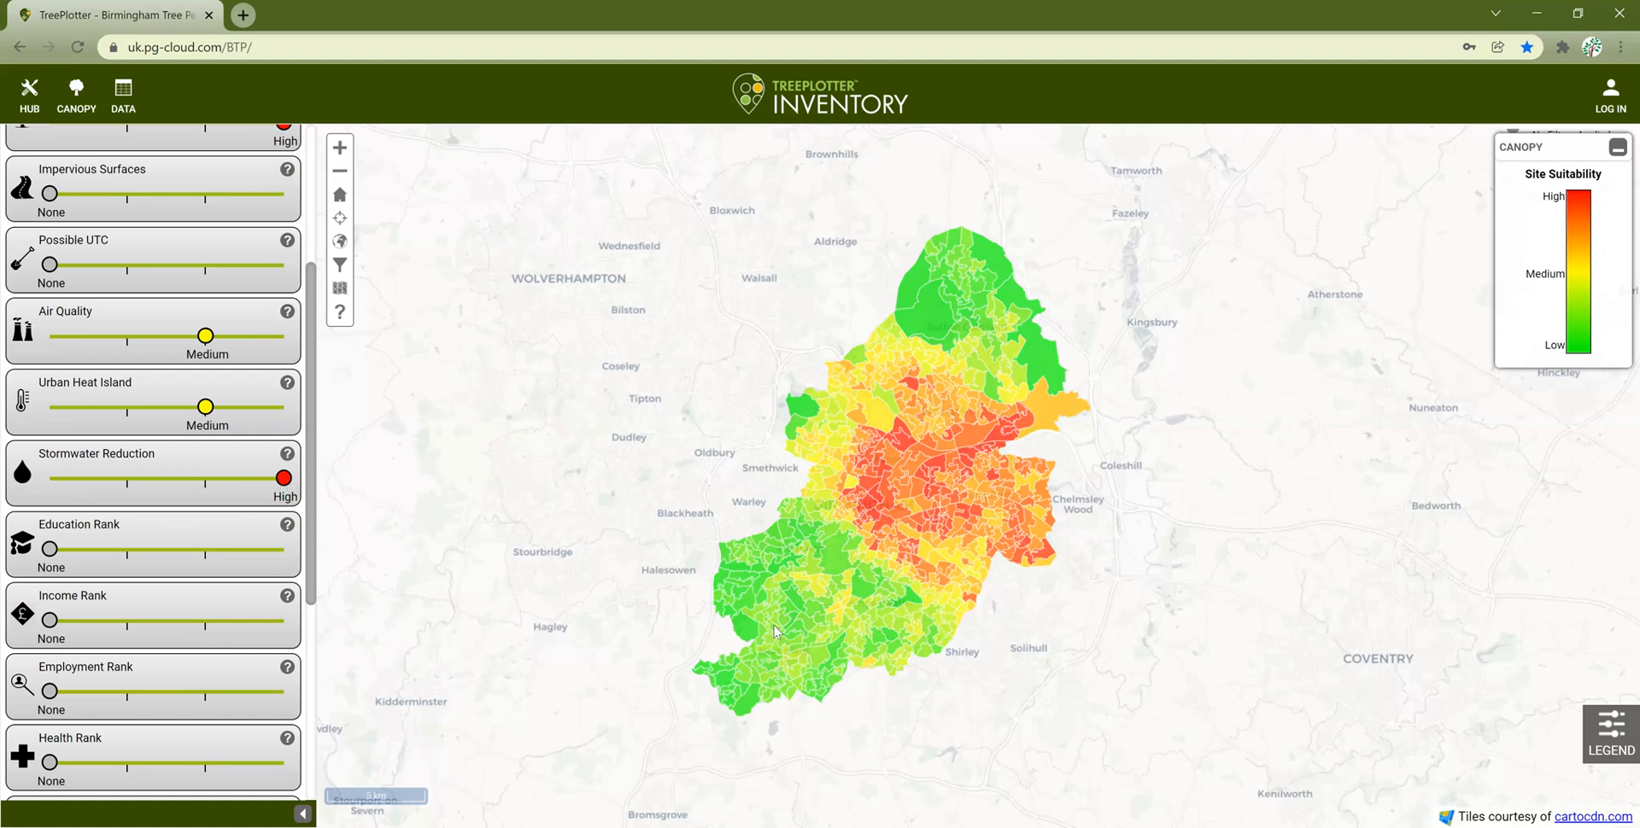
pyautogui.moveTo(831, 607)
# Raise the site suitability filter to its highest level and bring the remaining areas into closer view.
pyautogui.scroll(-3, 316, 491)
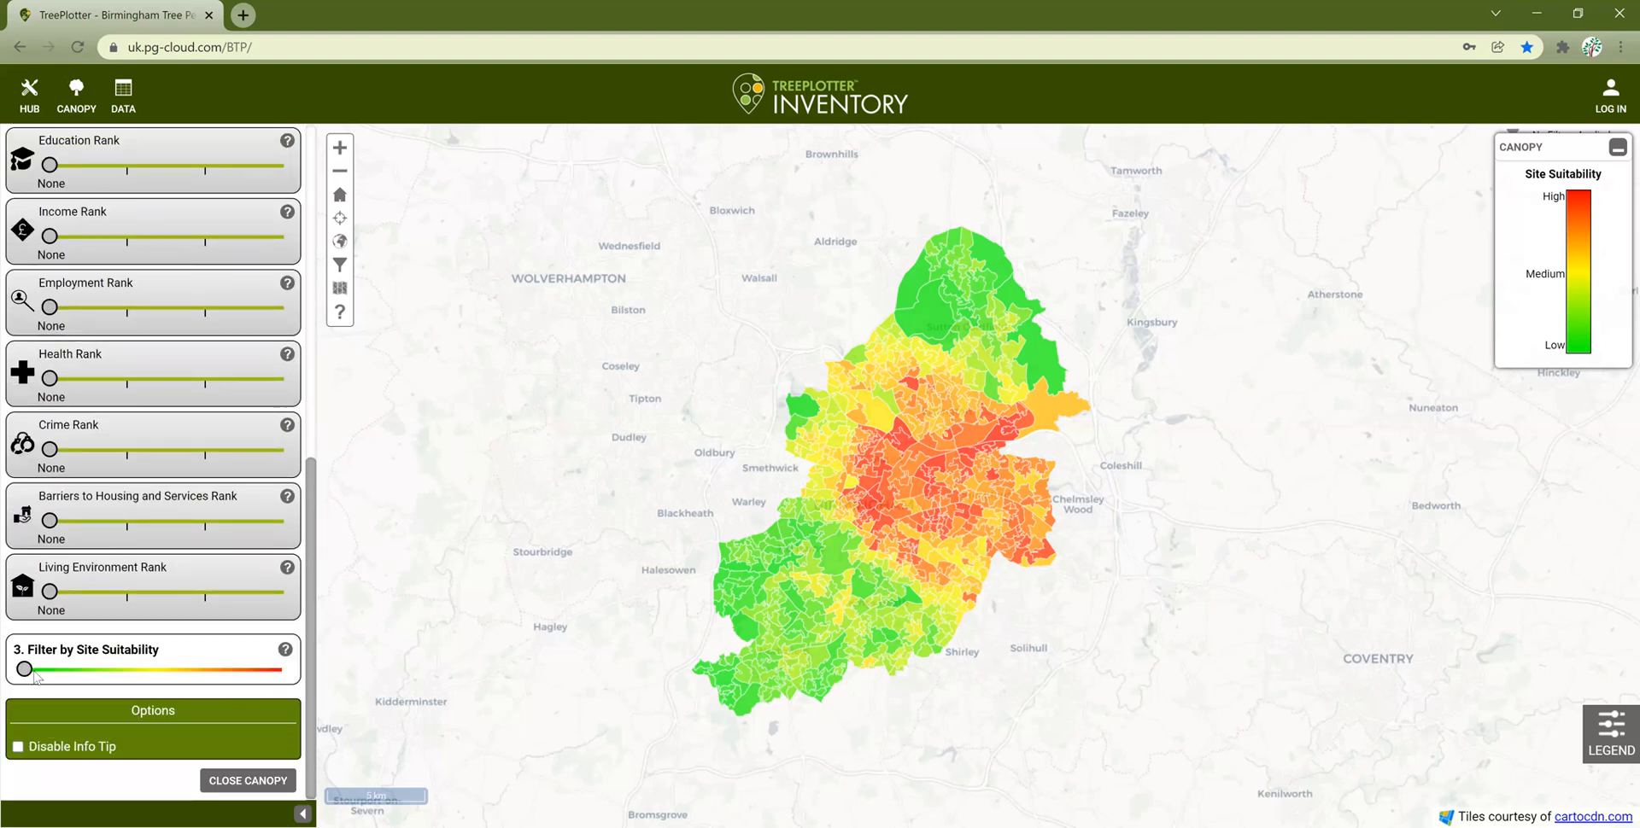
pyautogui.moveTo(26, 675); pyautogui.dragTo(277, 686)
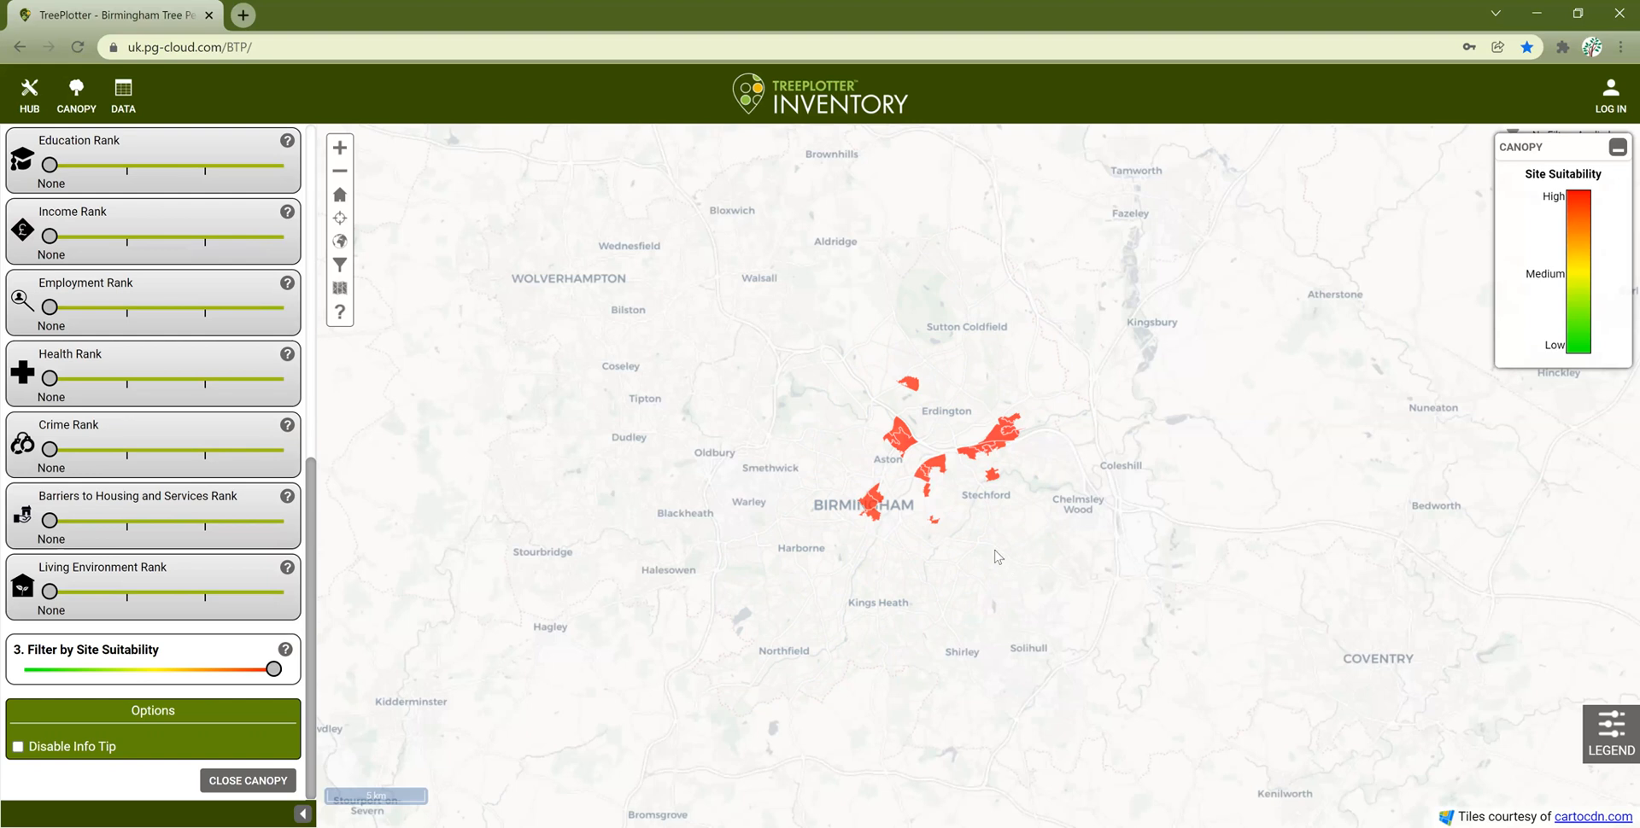
pyautogui.scroll(1, 996, 556)
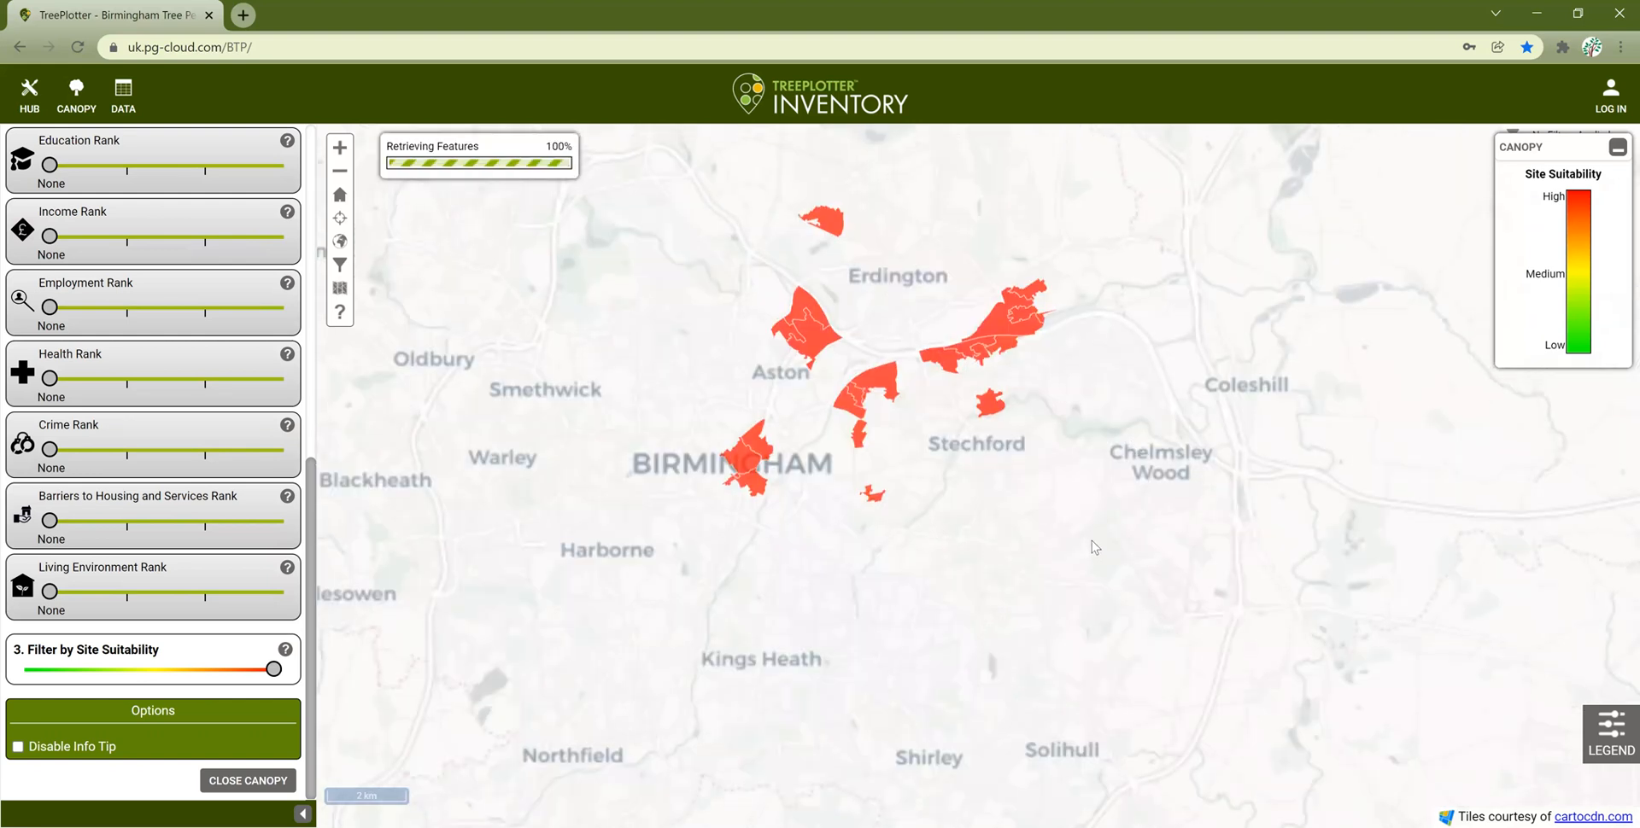
pyautogui.moveTo(1078, 537); pyautogui.dragTo(1069, 617)
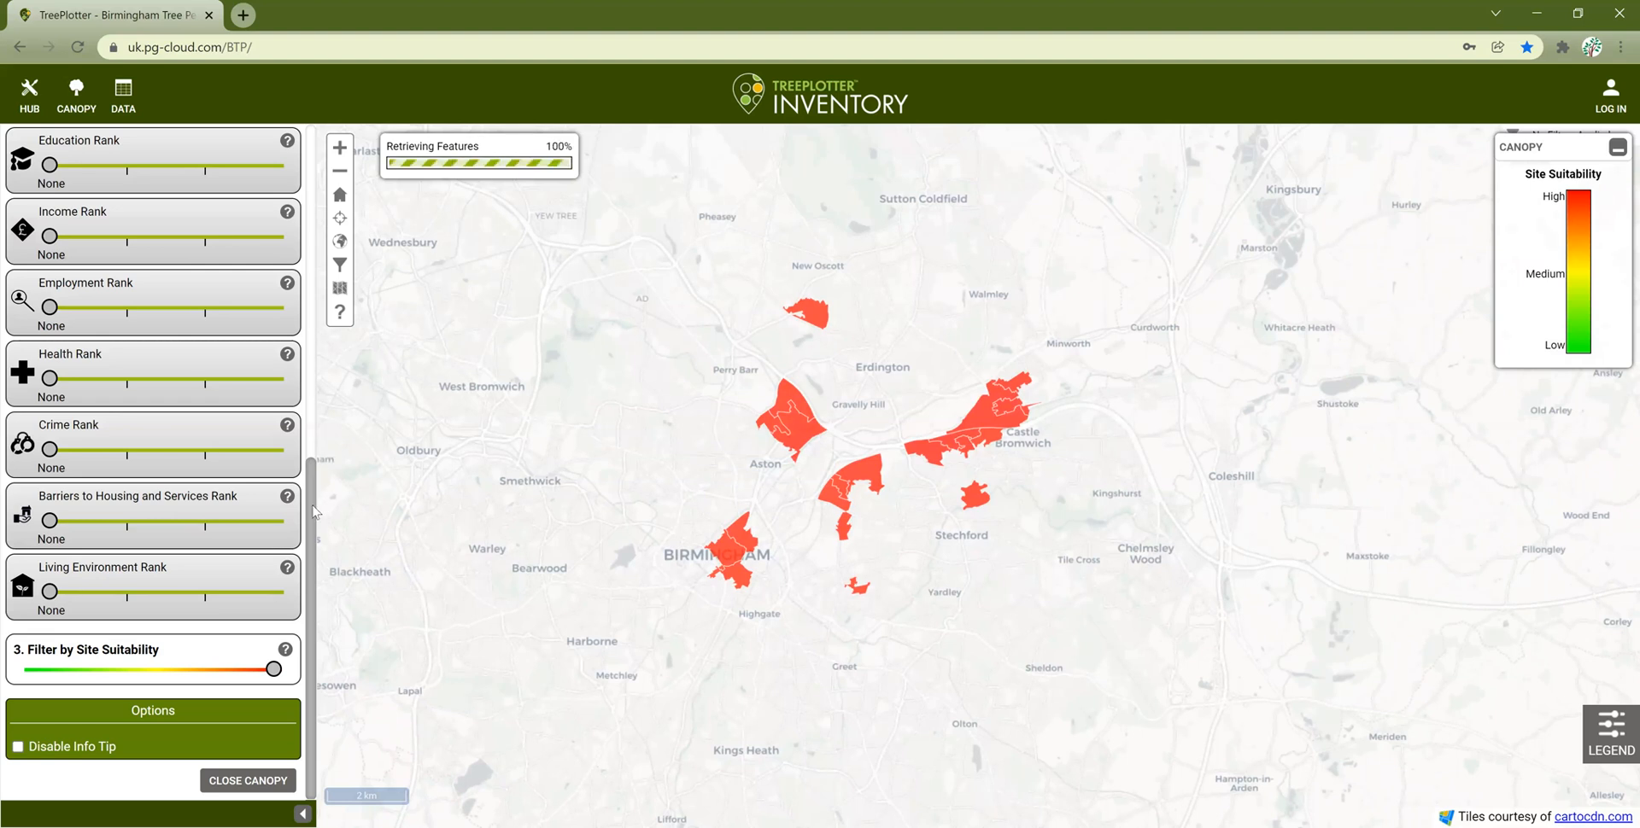
# Open the Grow tool, switch its goal to Increase Canopy By %, and set the increase to 20%.
pyautogui.scroll(3, 316, 325)
pyautogui.scroll(6, 316, 318)
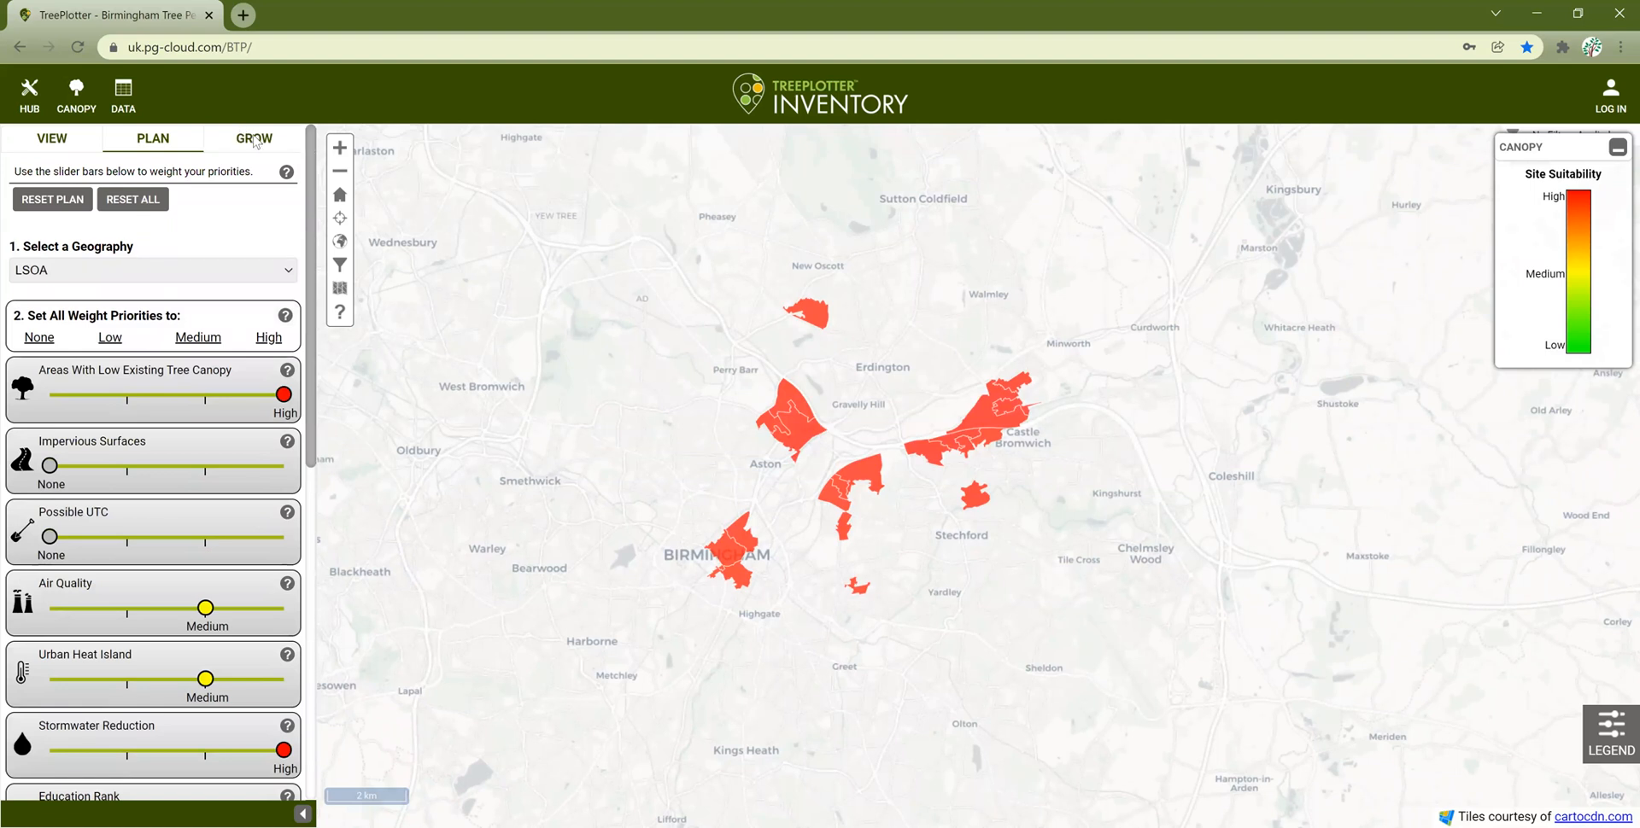
pyautogui.click(255, 139)
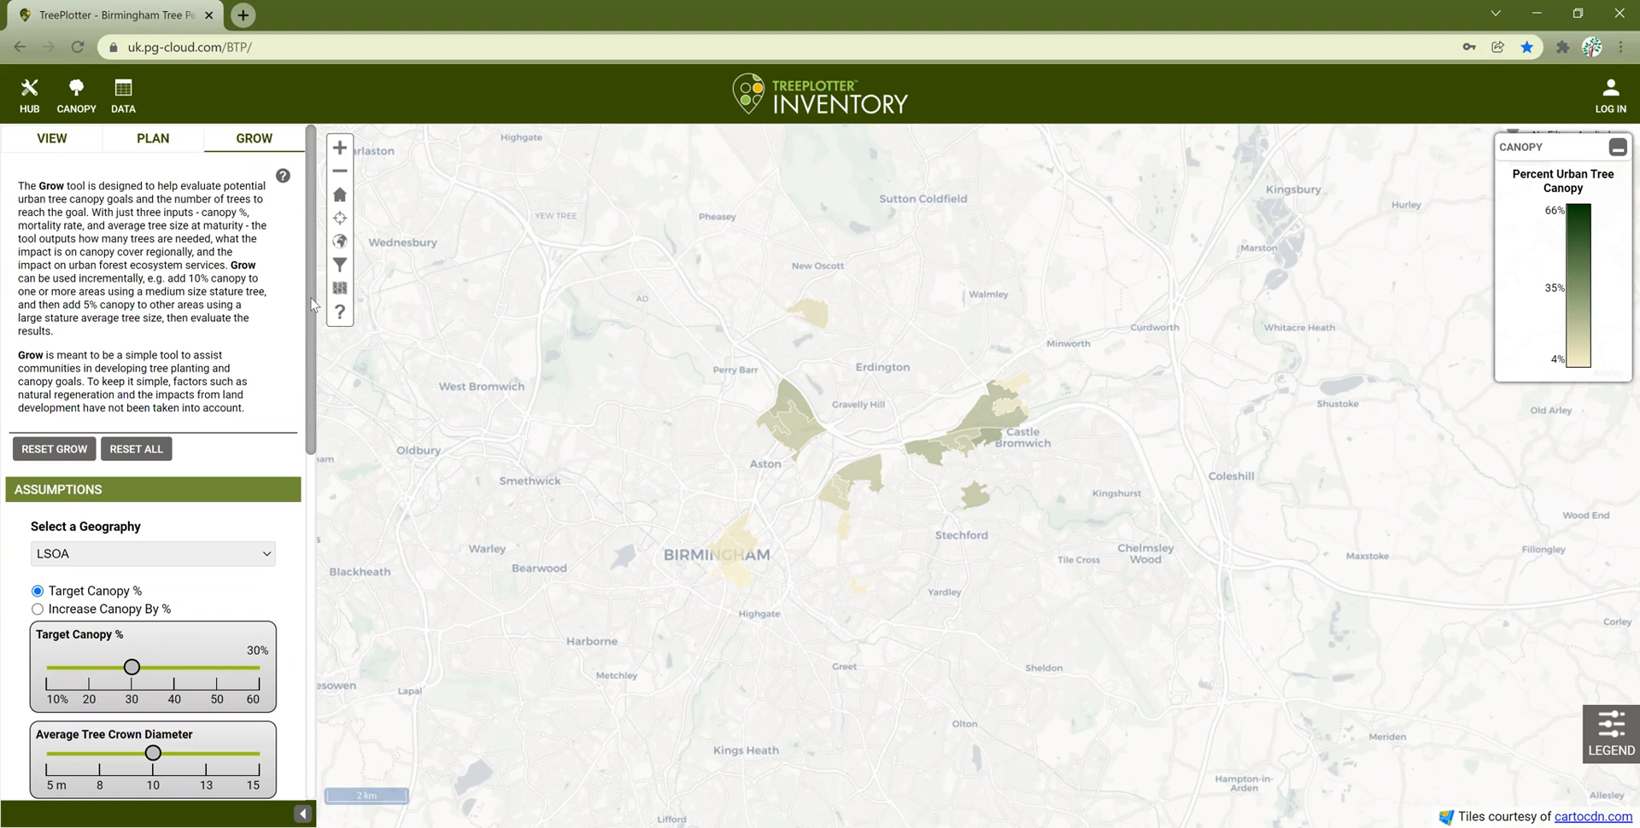
pyautogui.scroll(-3, 315, 342)
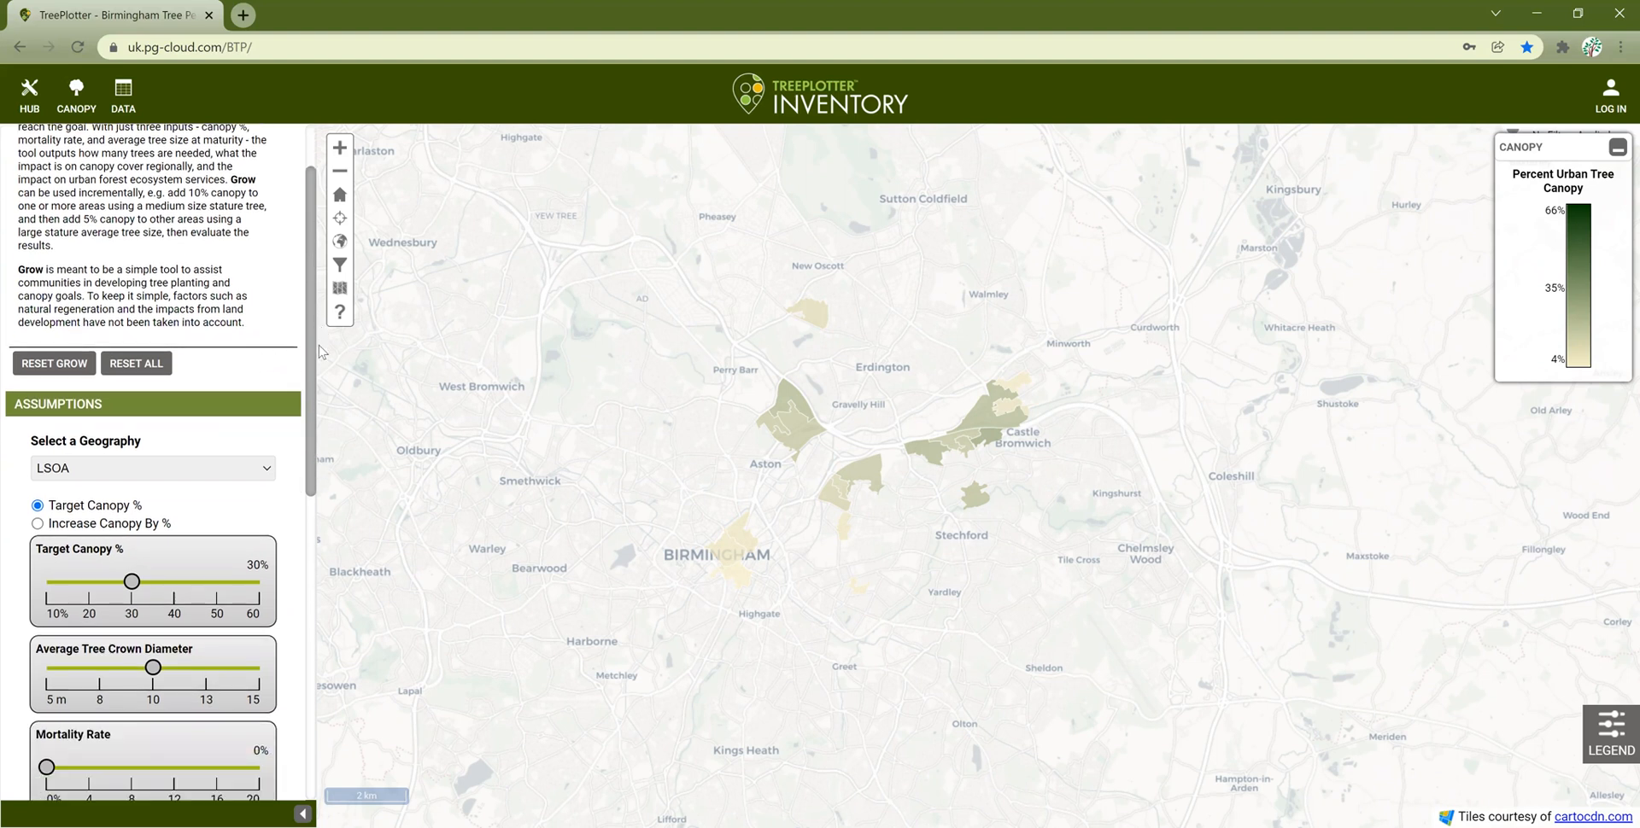
pyautogui.scroll(-5, 315, 408)
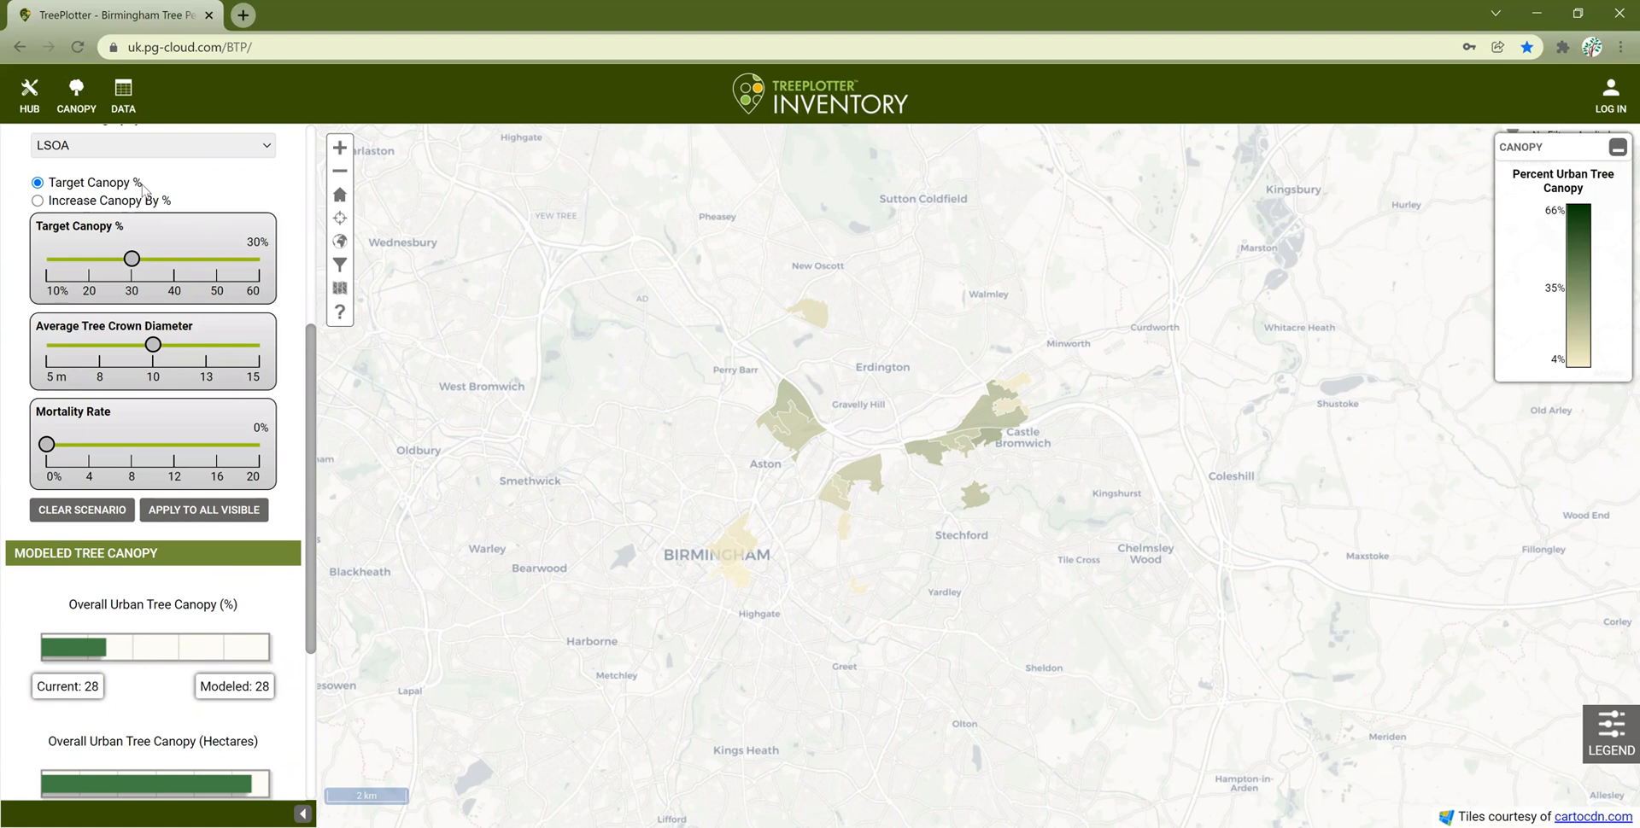
pyautogui.click(38, 202)
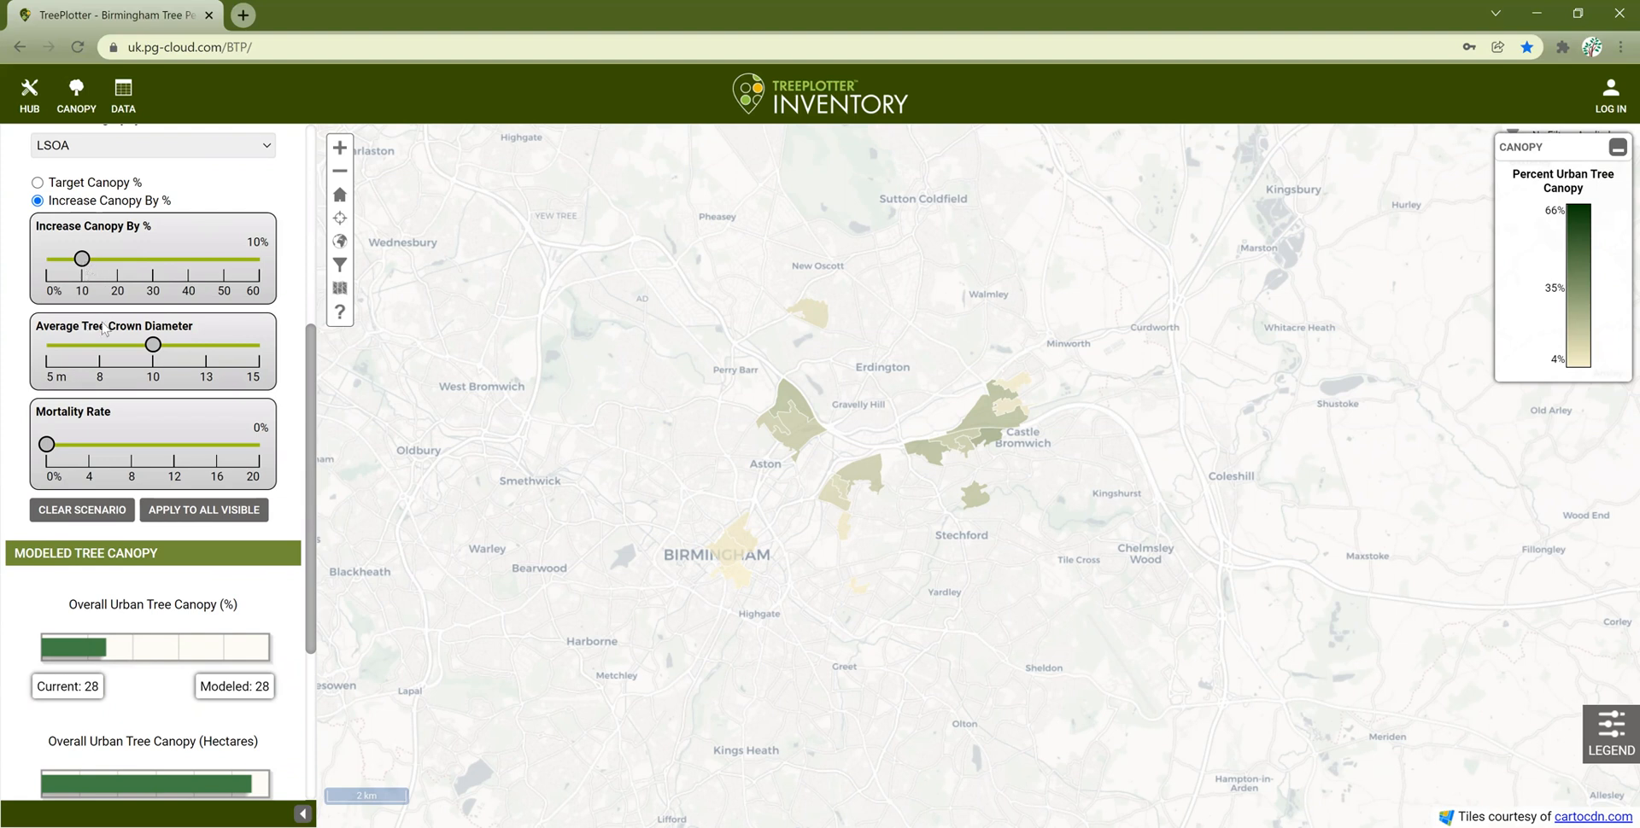
pyautogui.click(118, 262)
# Apply the growth scenario to the Birmingham 029D Castle Vale area and the area just north of Stechford, leaving Aston unselected.
pyautogui.click(792, 395)
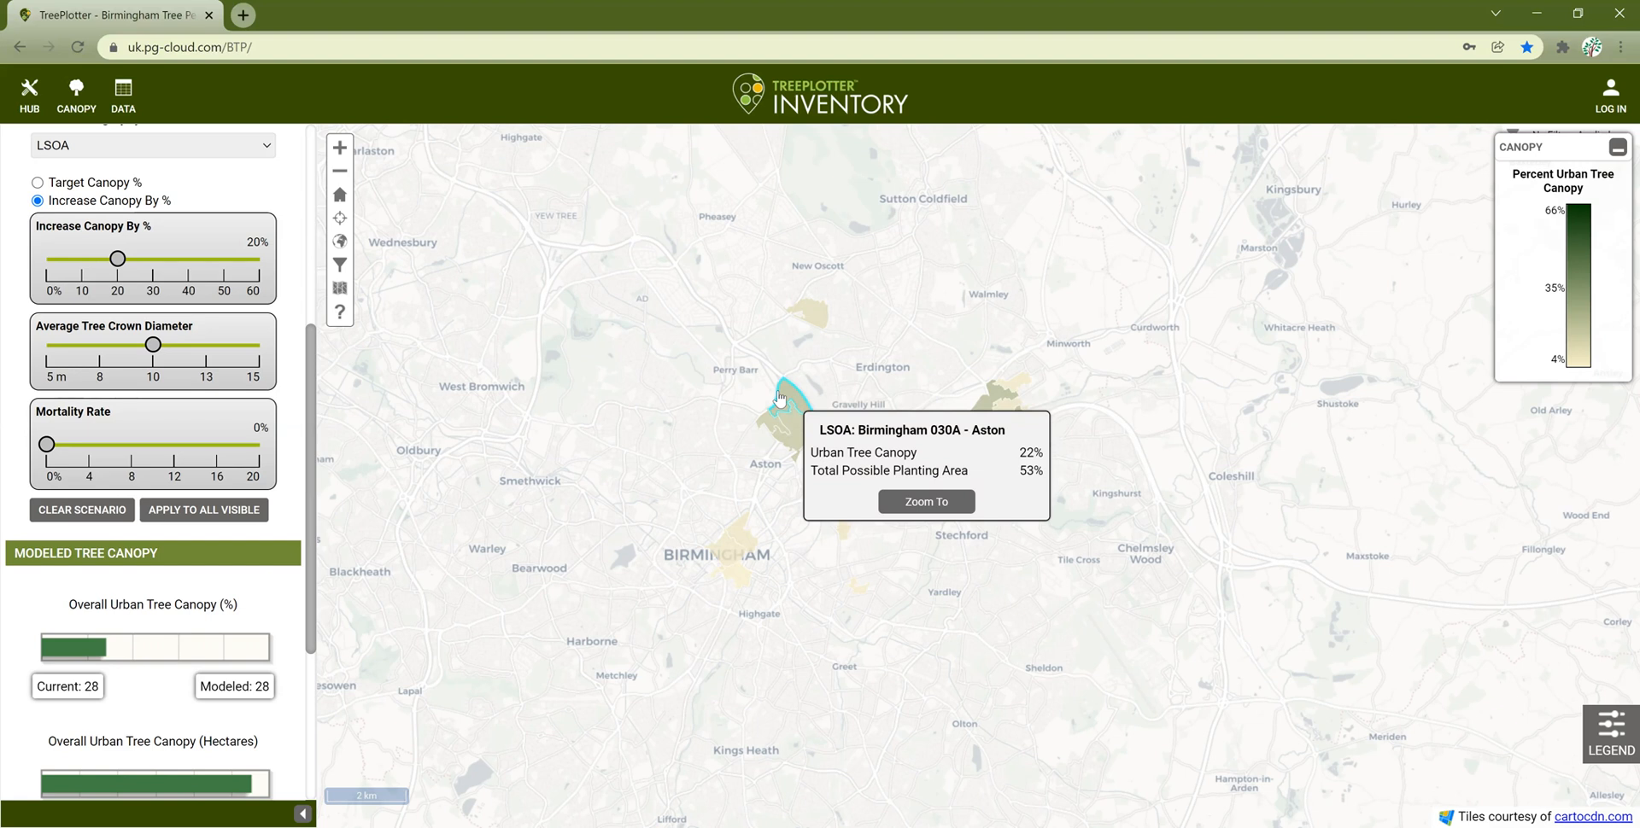
pyautogui.click(779, 398)
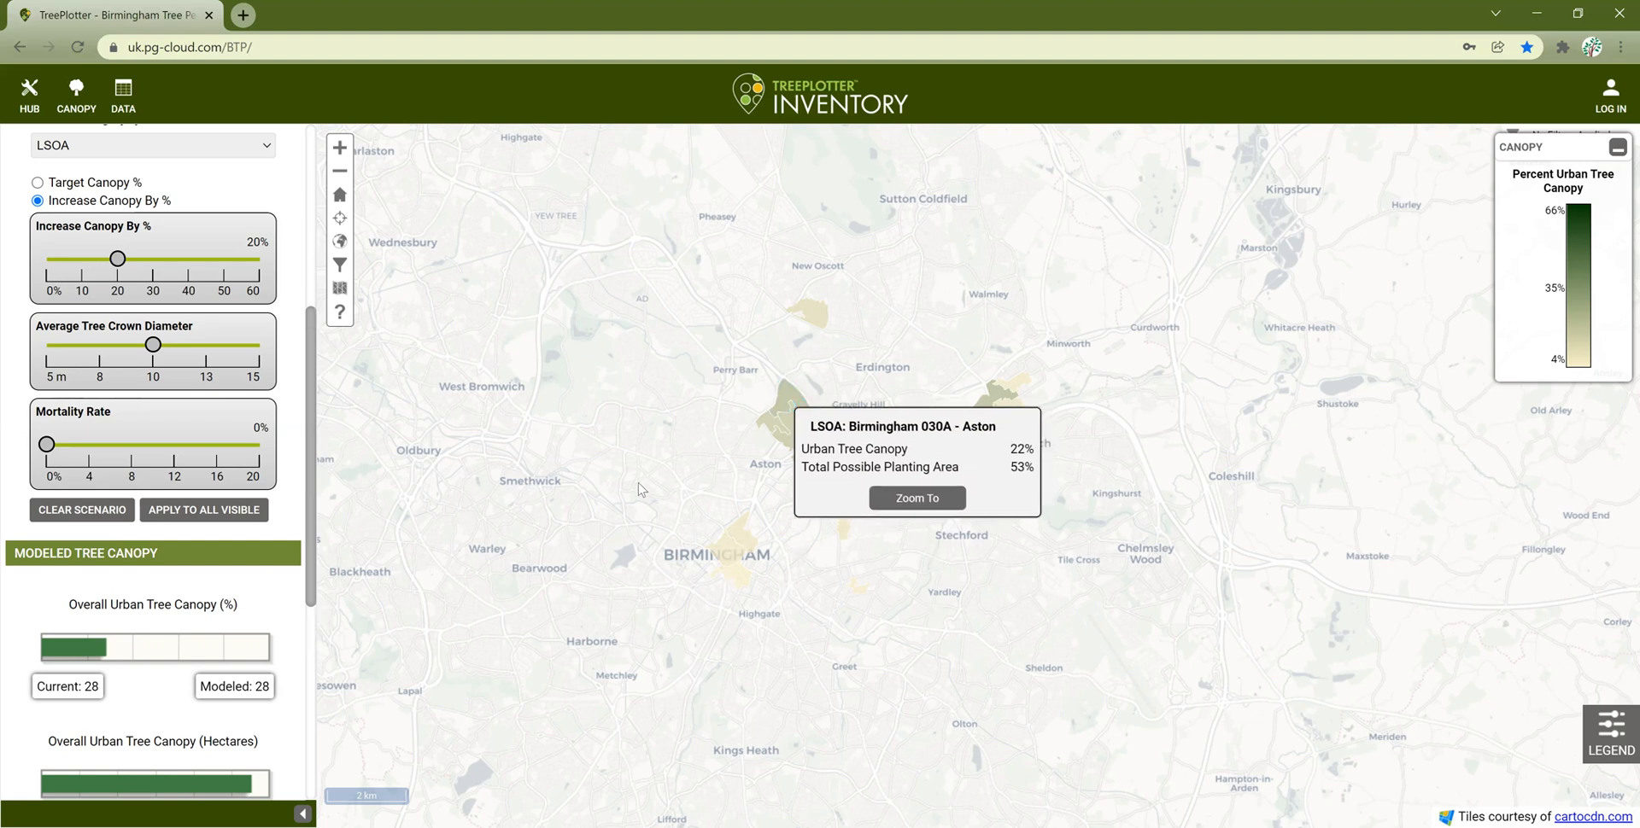
pyautogui.click(986, 408)
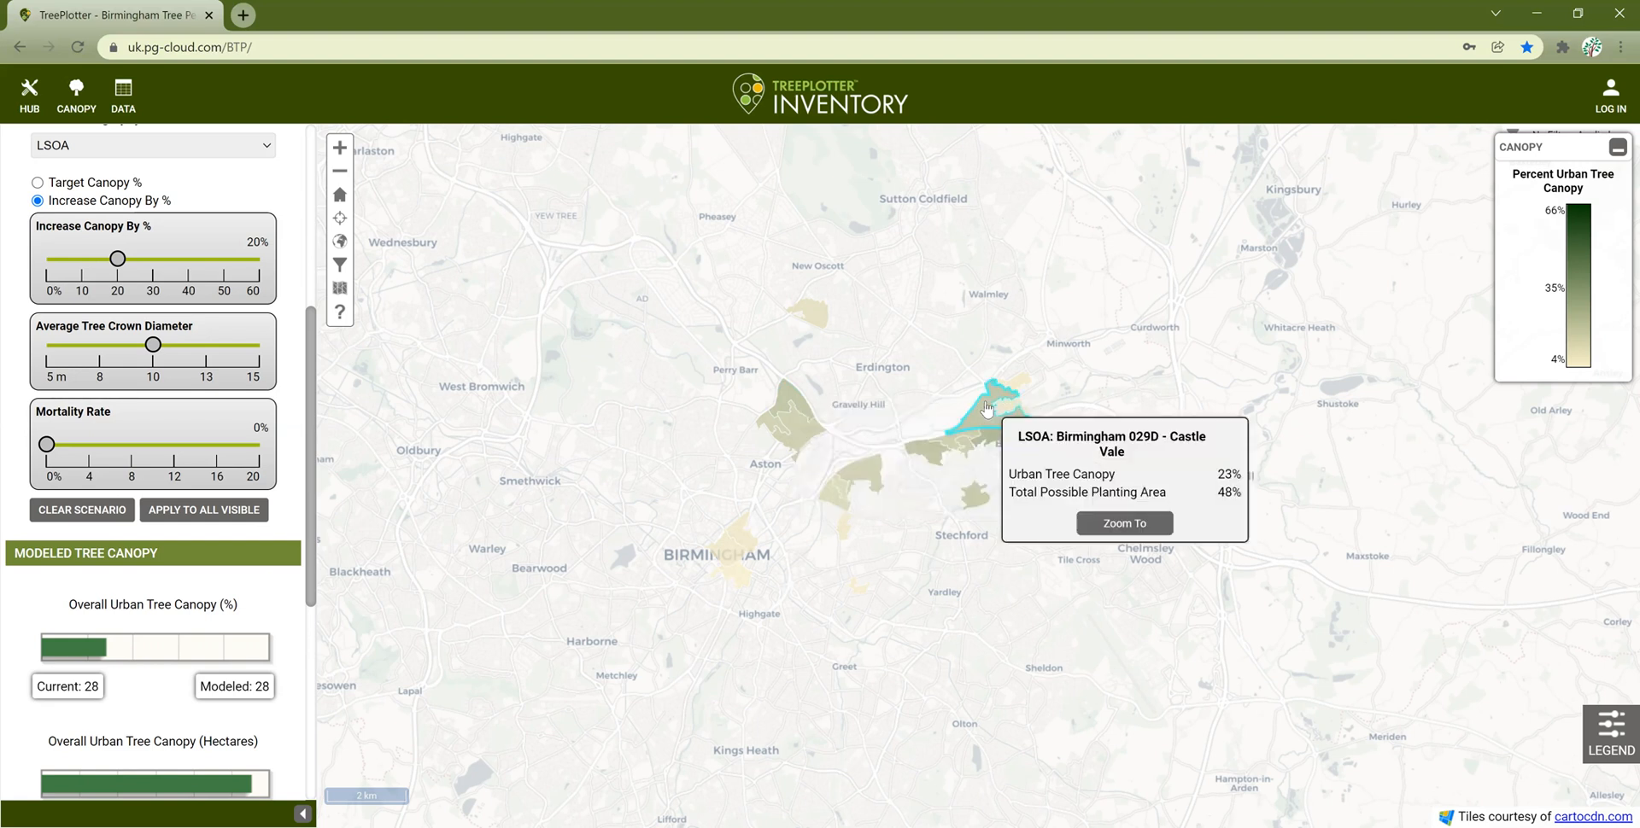
pyautogui.click(976, 502)
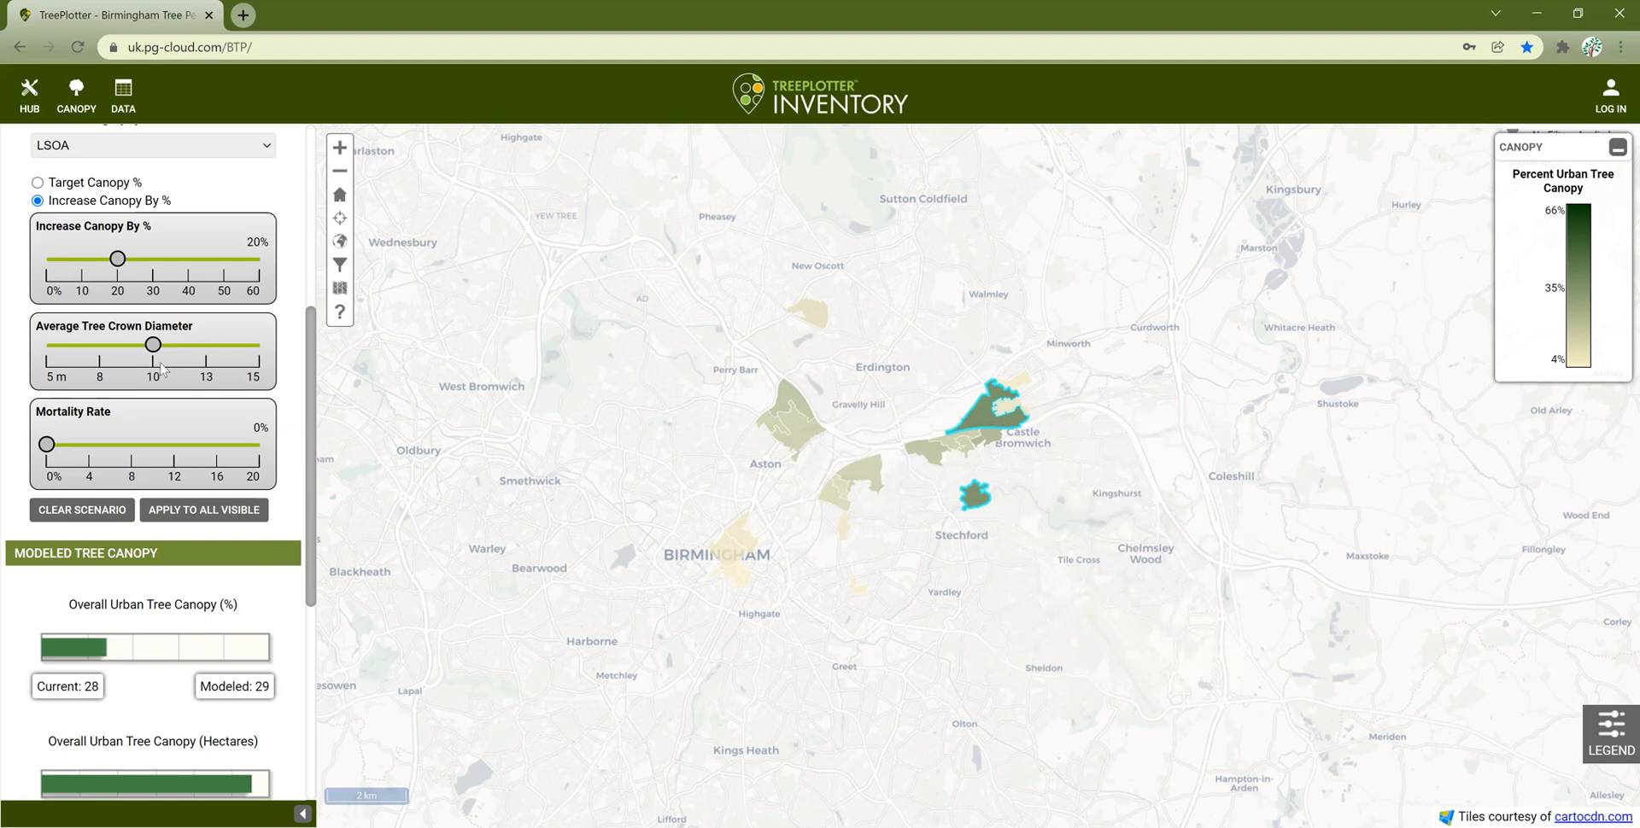
# Set the average tree crown diameter to 5 m and mortality rate to 8%, and apply the scenario to Aston areas 030A, 037A and 037E.
pyautogui.click(50, 350)
pyautogui.click(132, 446)
pyautogui.click(808, 402)
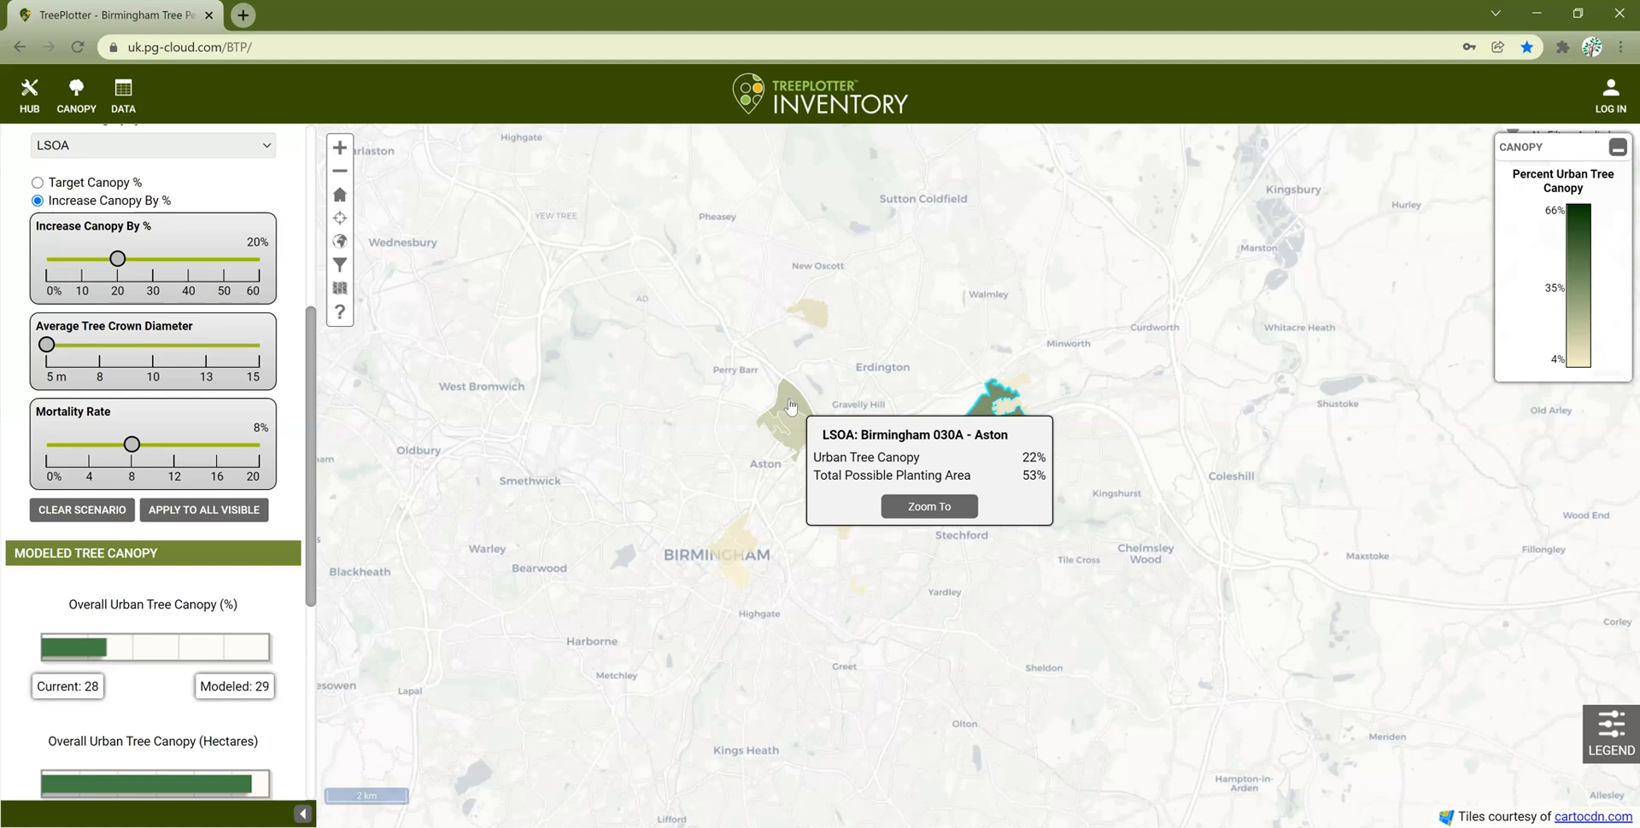
pyautogui.click(791, 407)
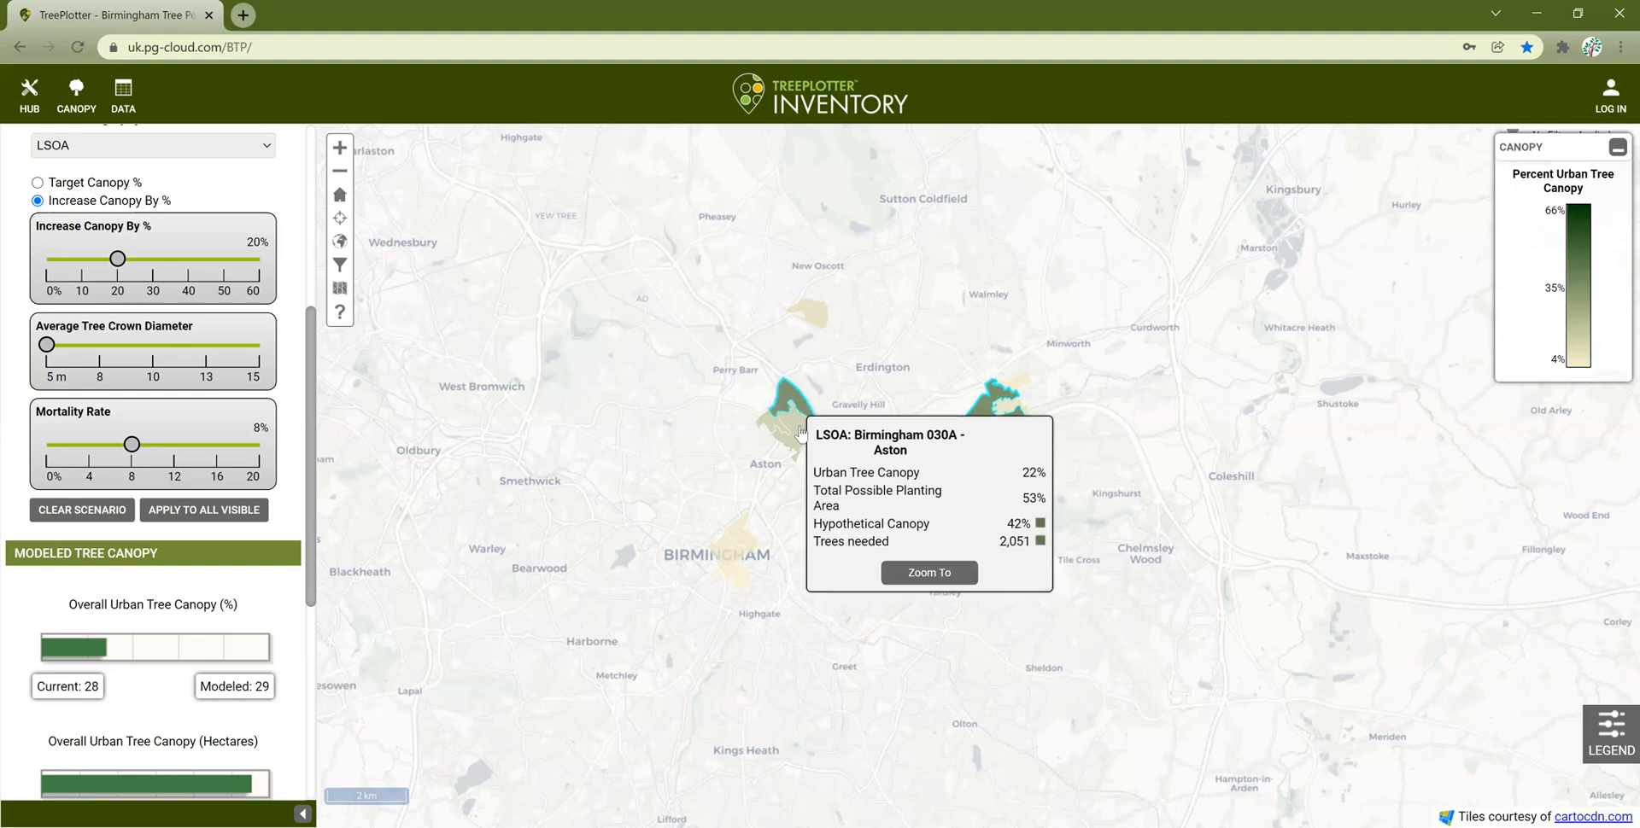
pyautogui.click(800, 434)
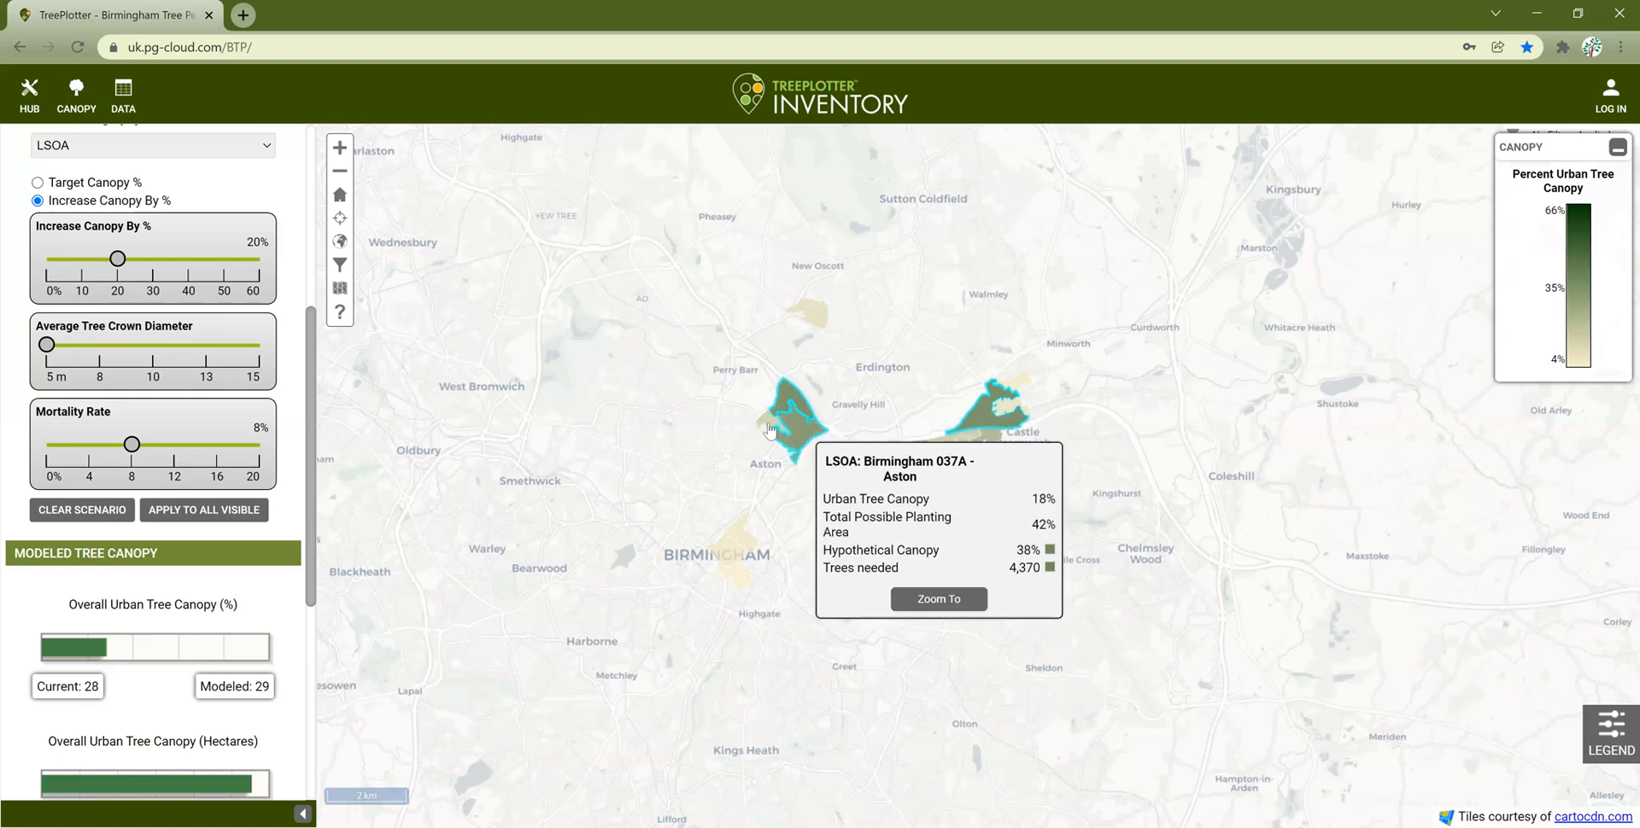
pyautogui.click(768, 431)
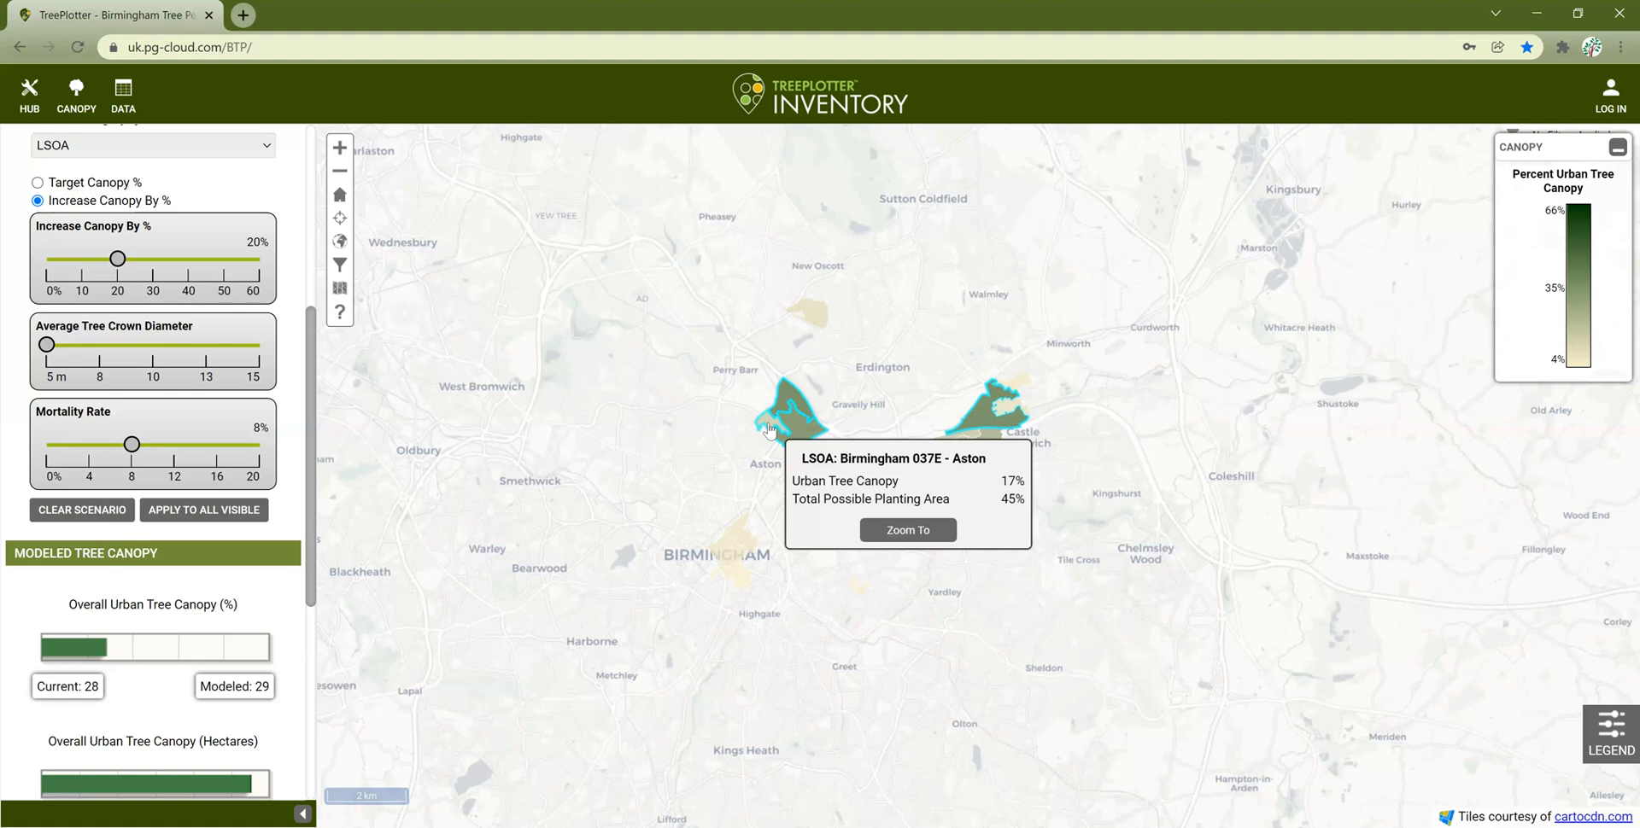
# Add Perry Common 014A, Ladywood 050F, Ward End 048B and the neighbouring Bromford & Hodge Hill areas to the growth scenario.
pyautogui.click(814, 316)
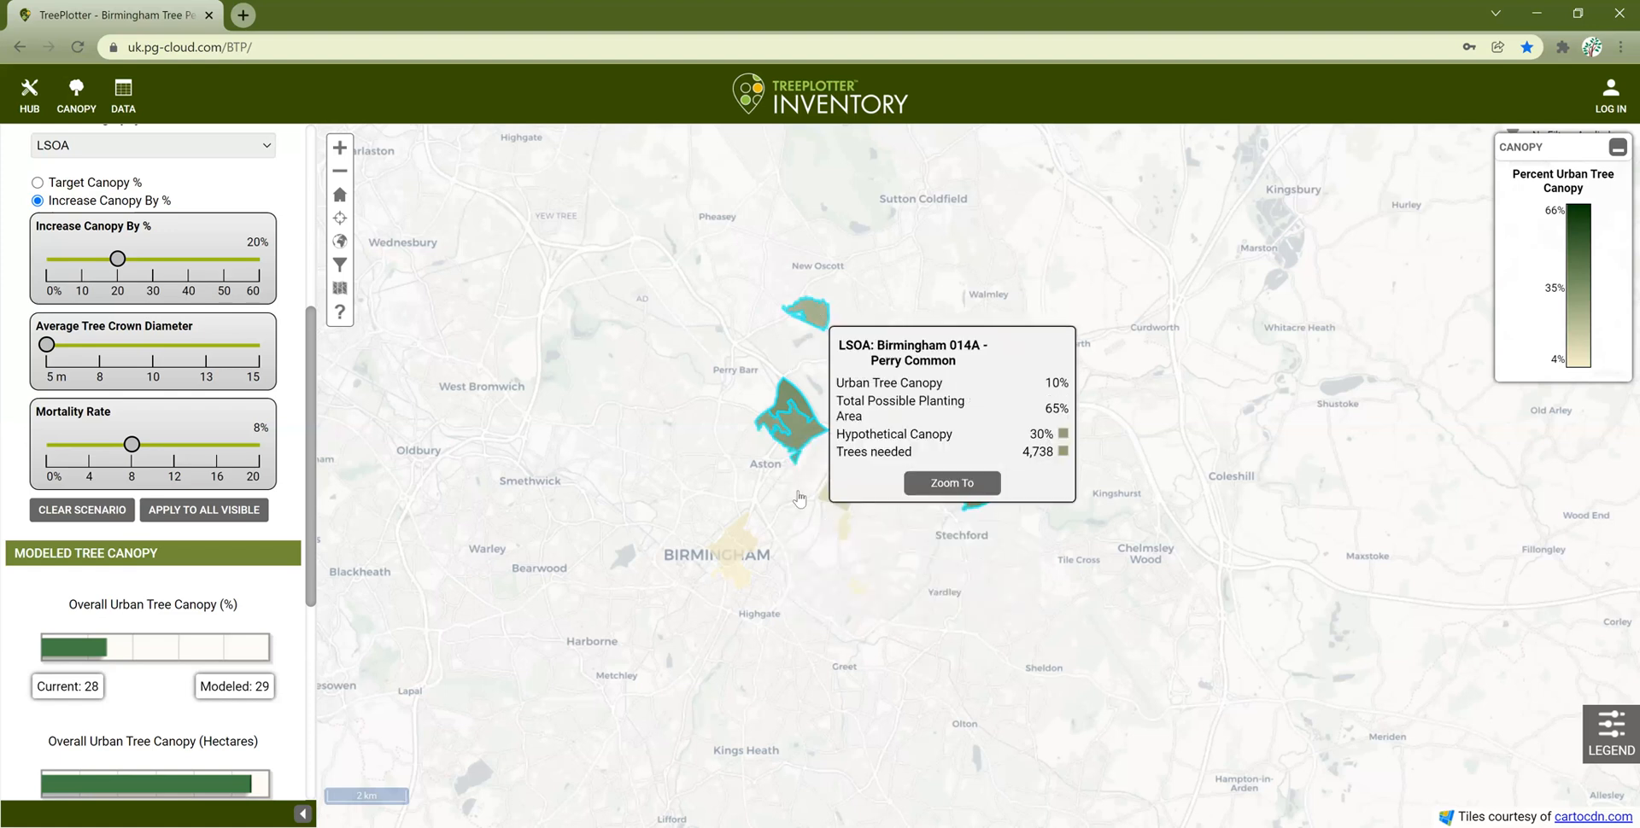
pyautogui.click(742, 541)
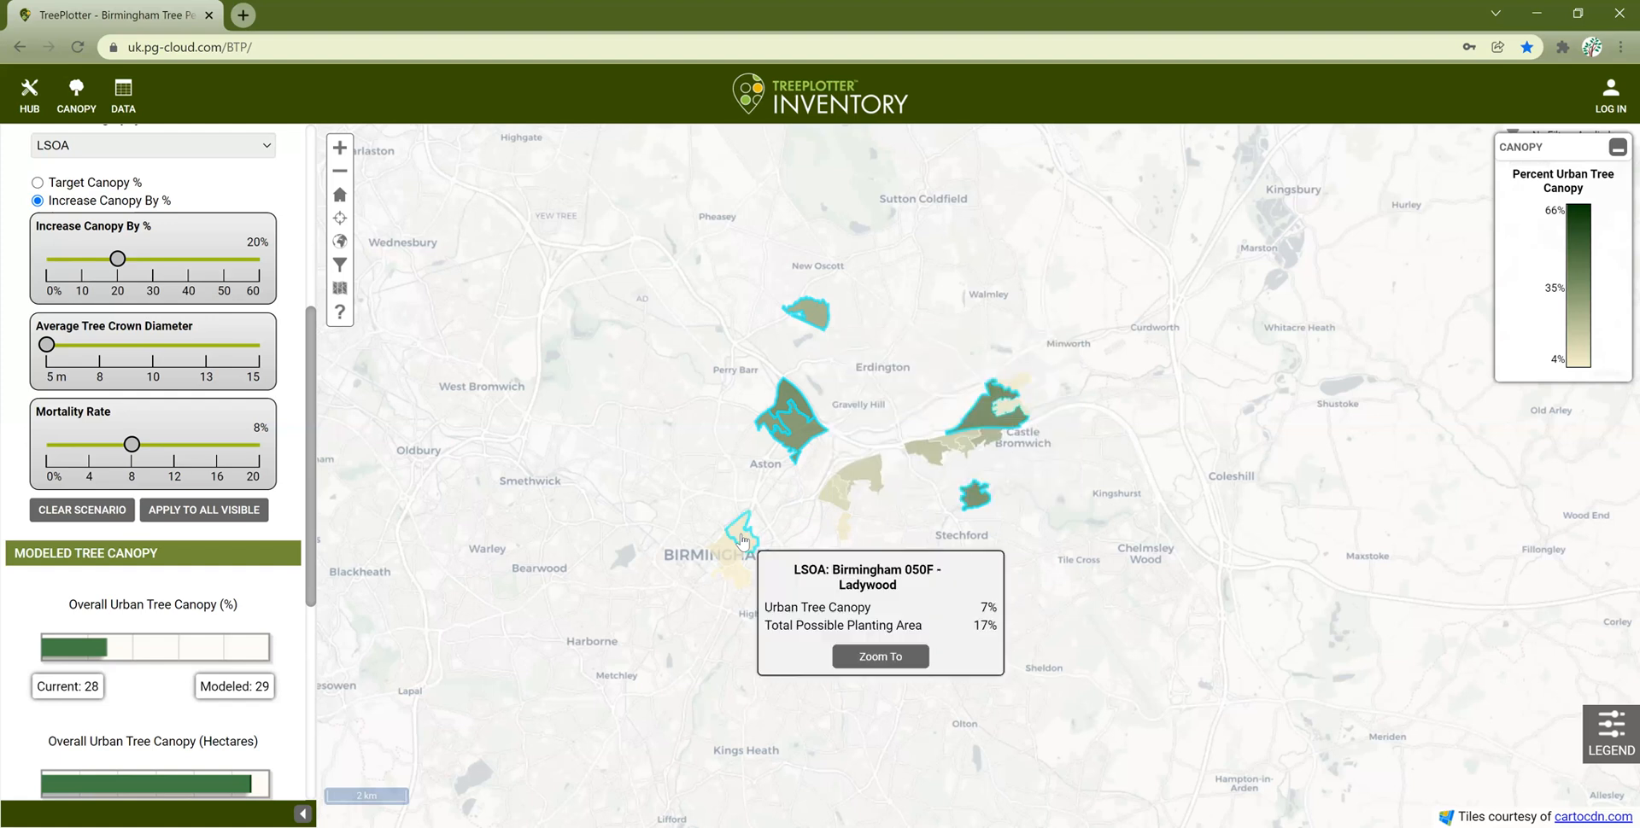
pyautogui.click(877, 480)
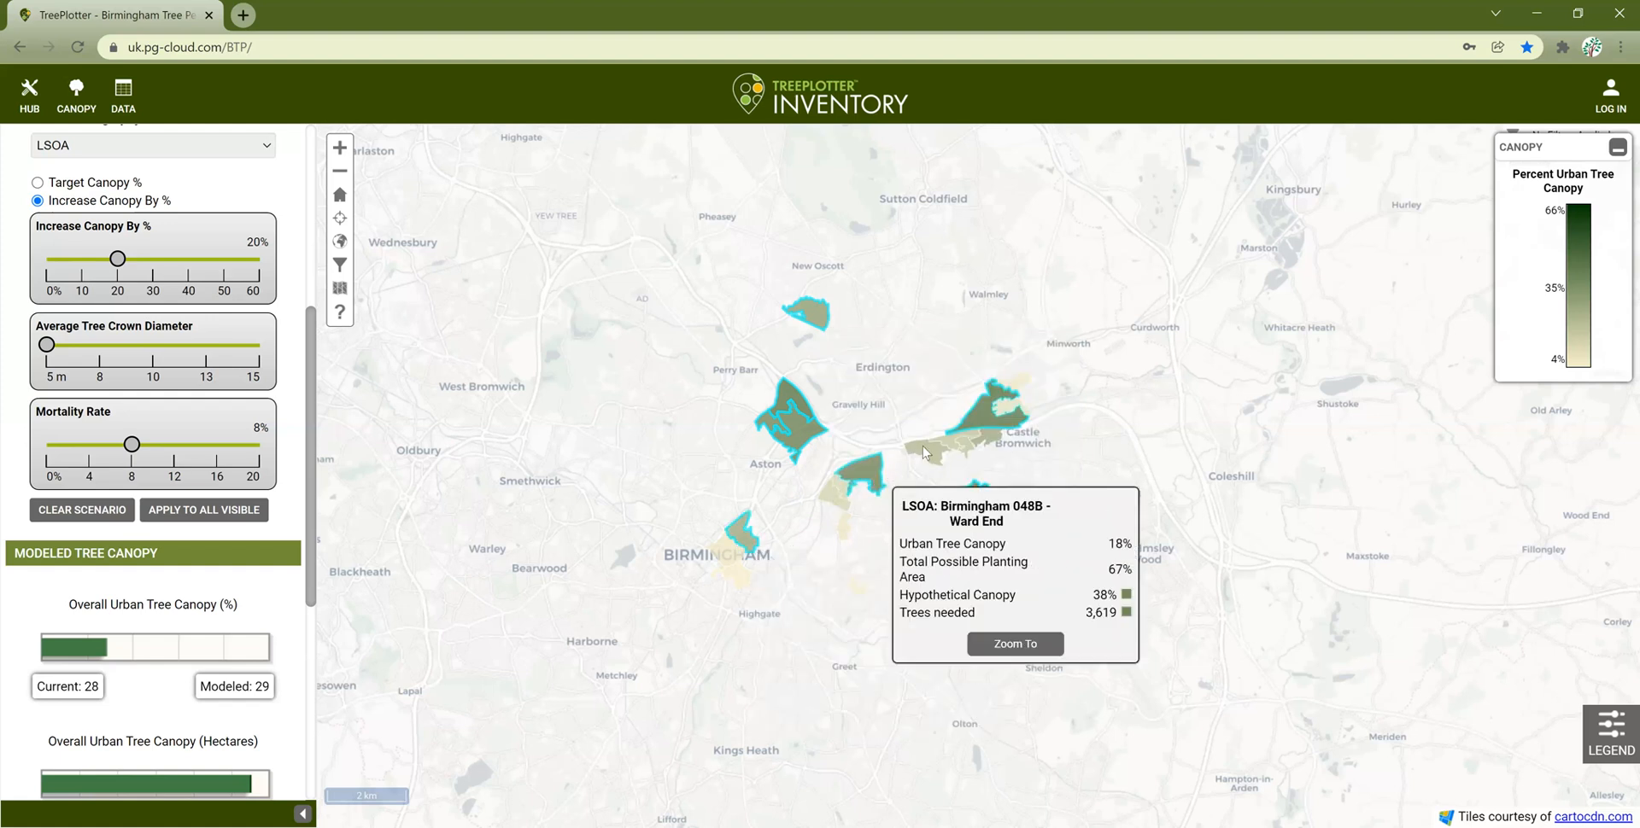
pyautogui.click(951, 445)
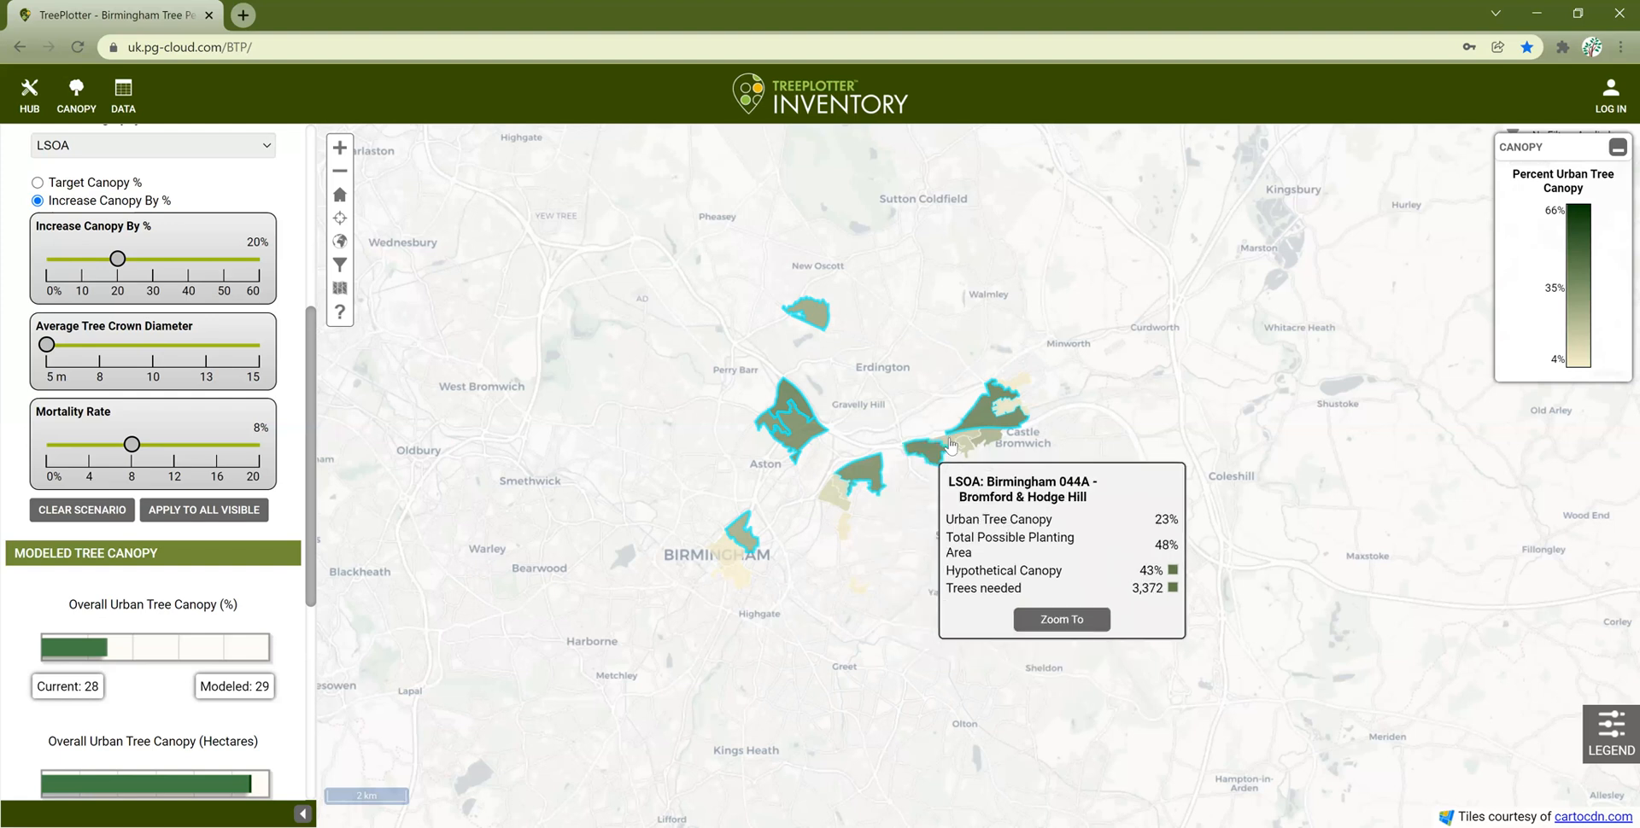
pyautogui.click(956, 446)
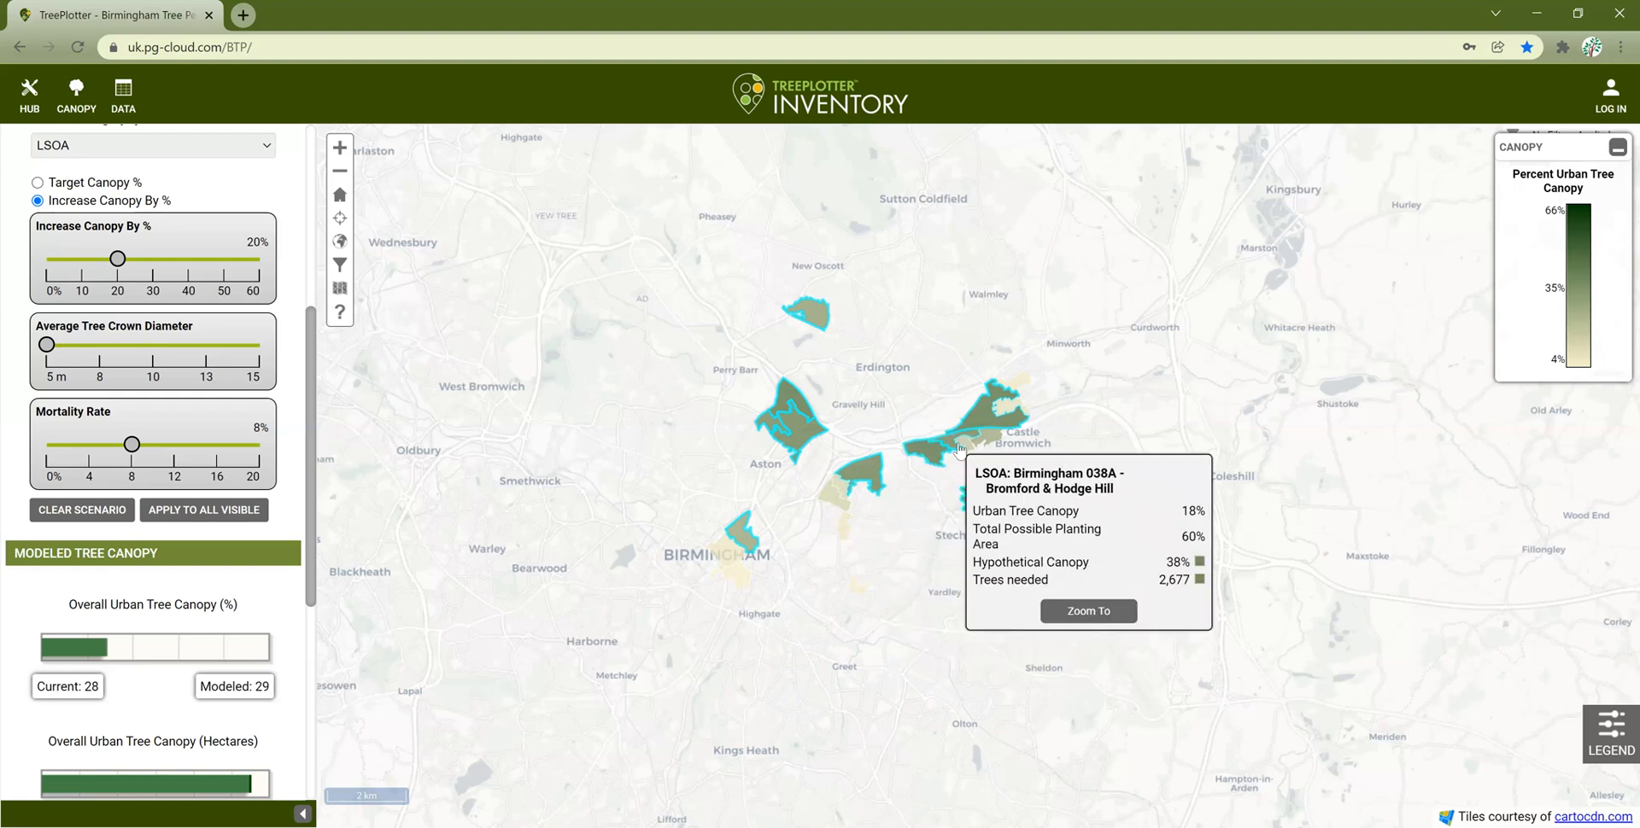
pyautogui.click(961, 449)
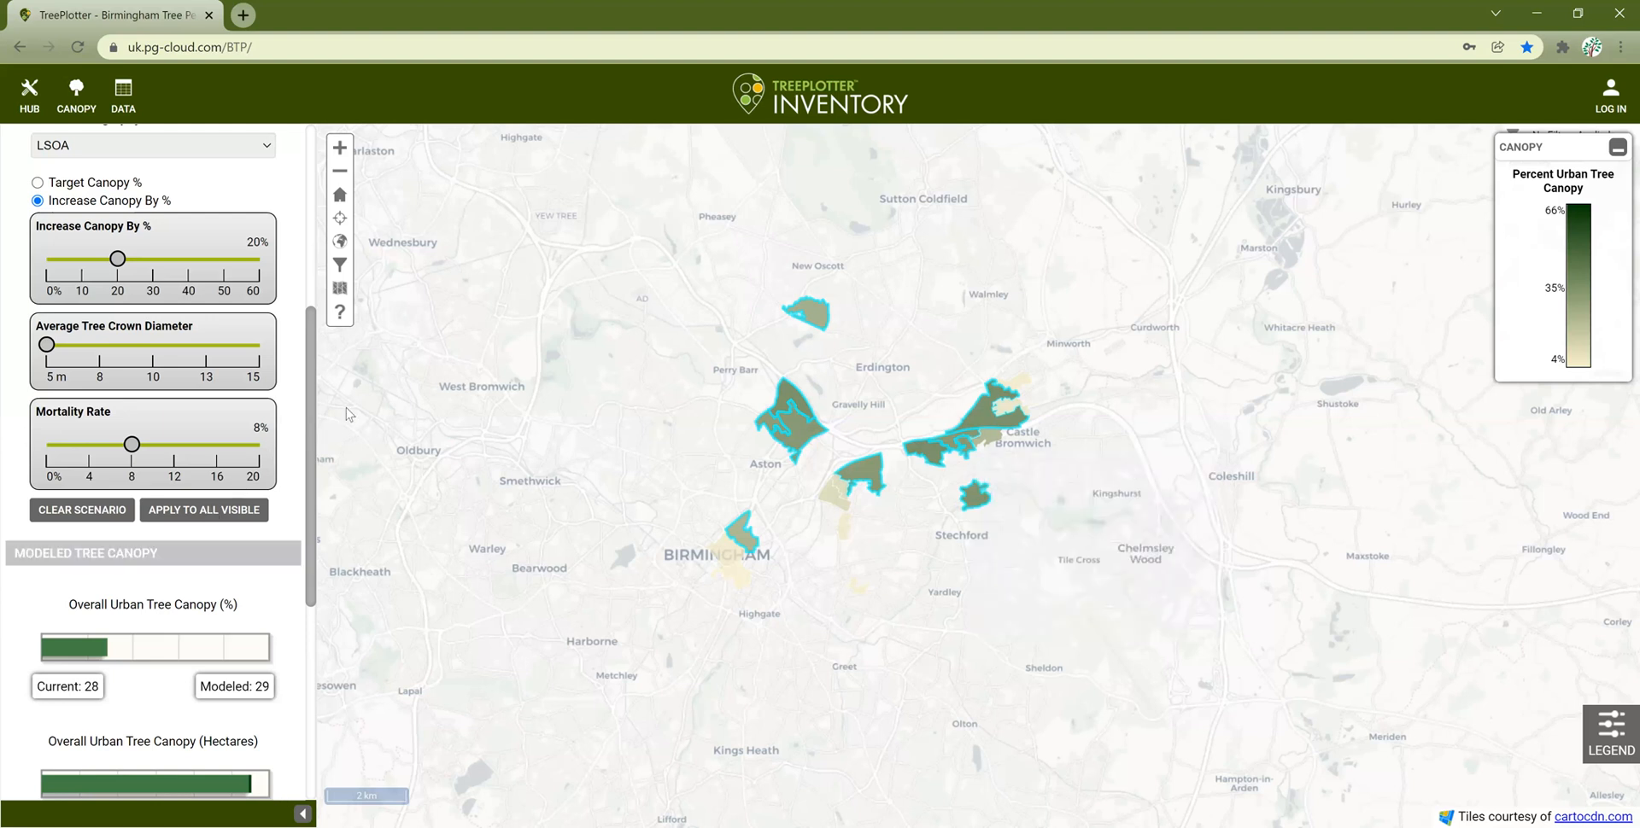
# Examine the modeled tree canopy and number of trees to plant, and expand the modeled ecosystem benefits.
pyautogui.moveTo(314, 392); pyautogui.dragTo(322, 651)
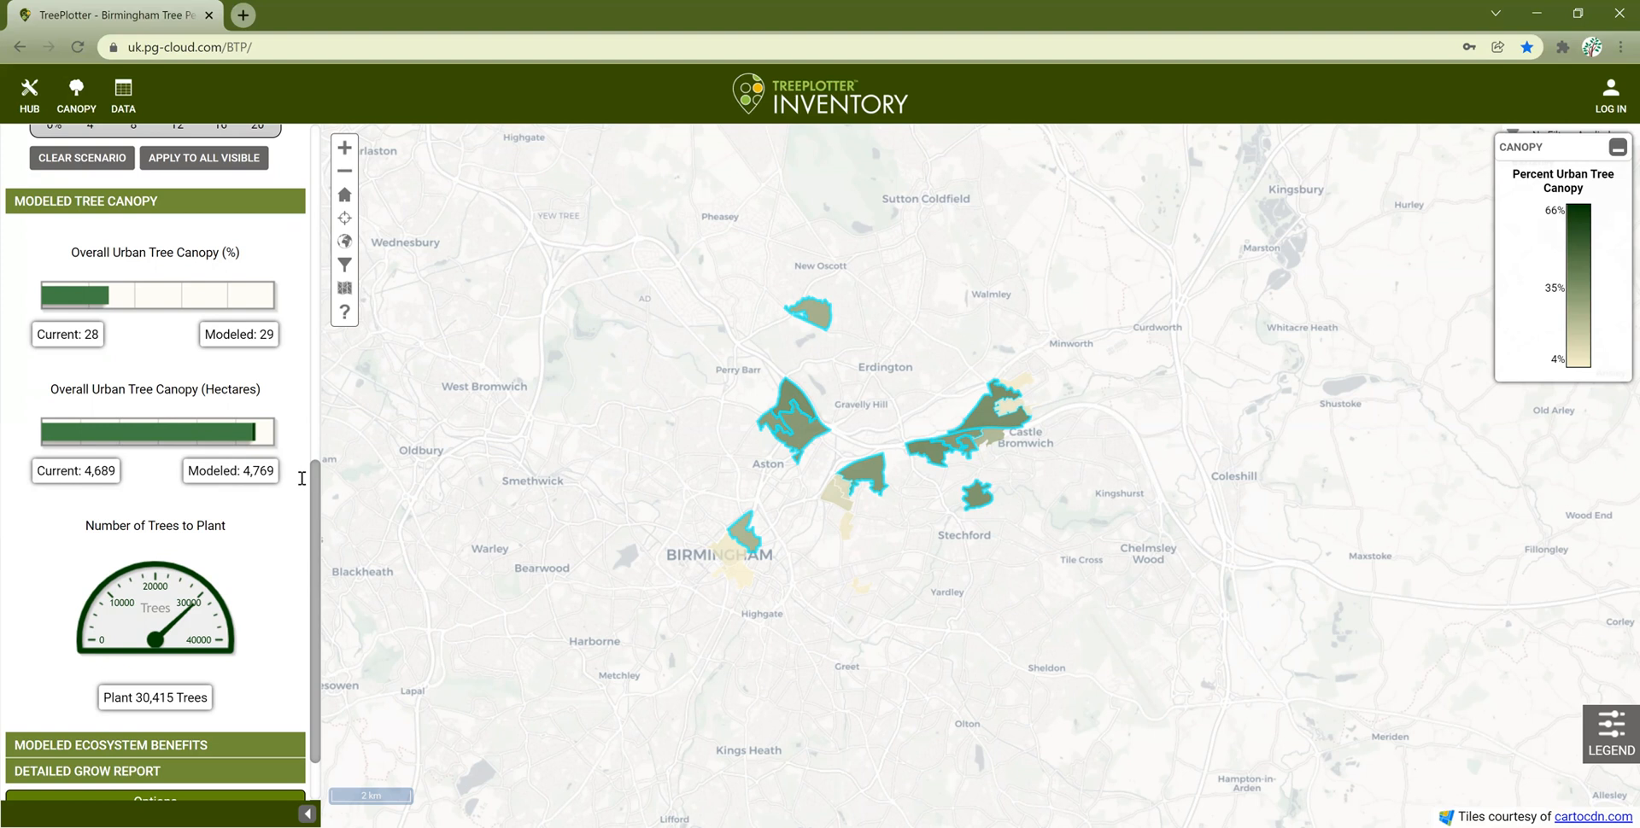
pyautogui.scroll(-1, 314, 496)
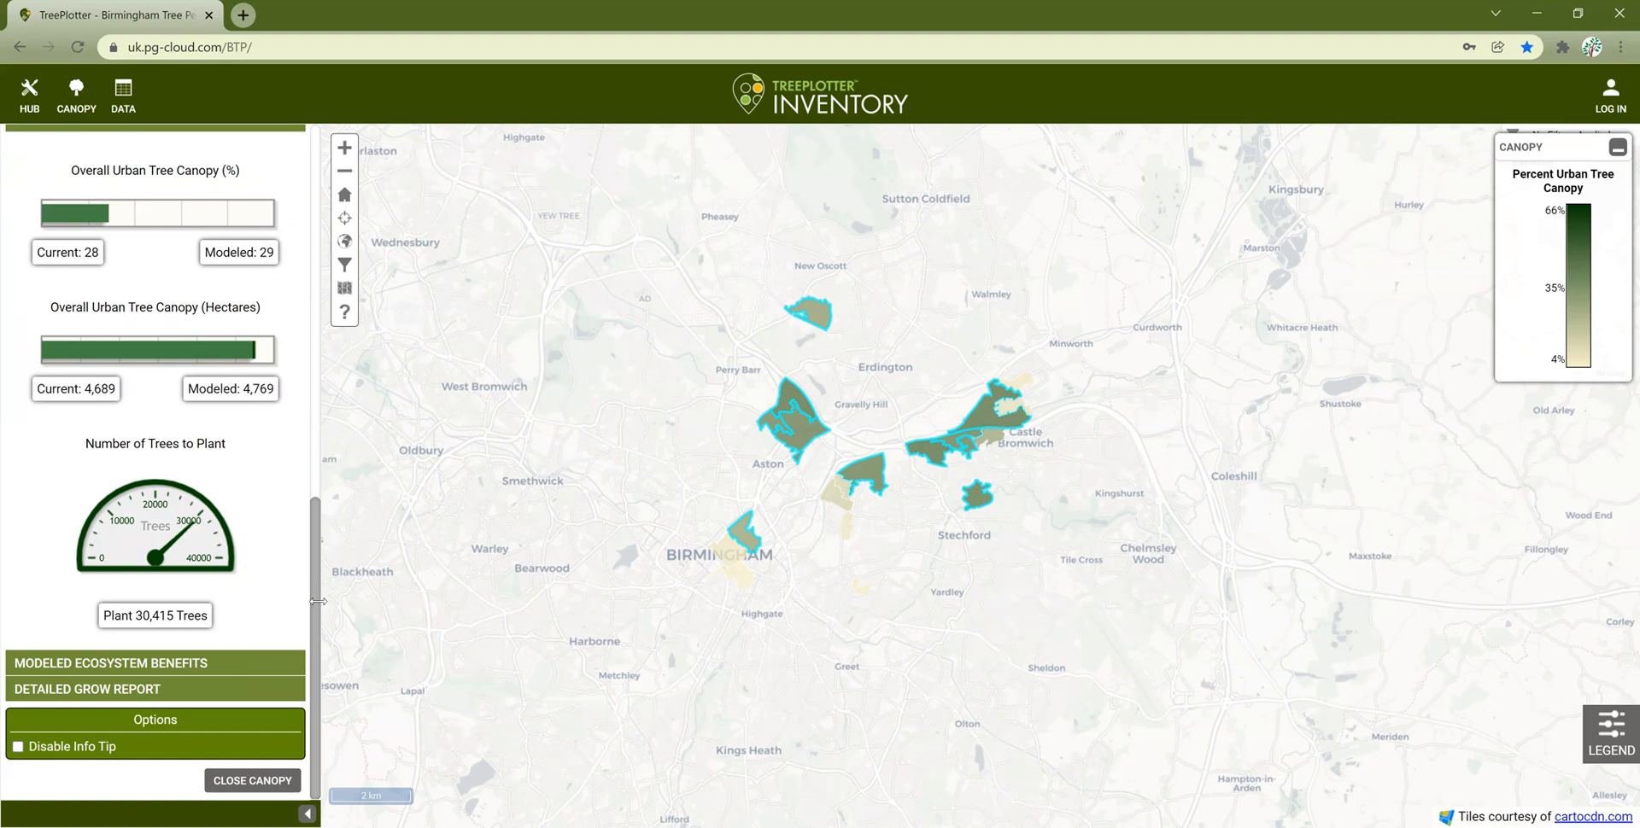
pyautogui.click(207, 665)
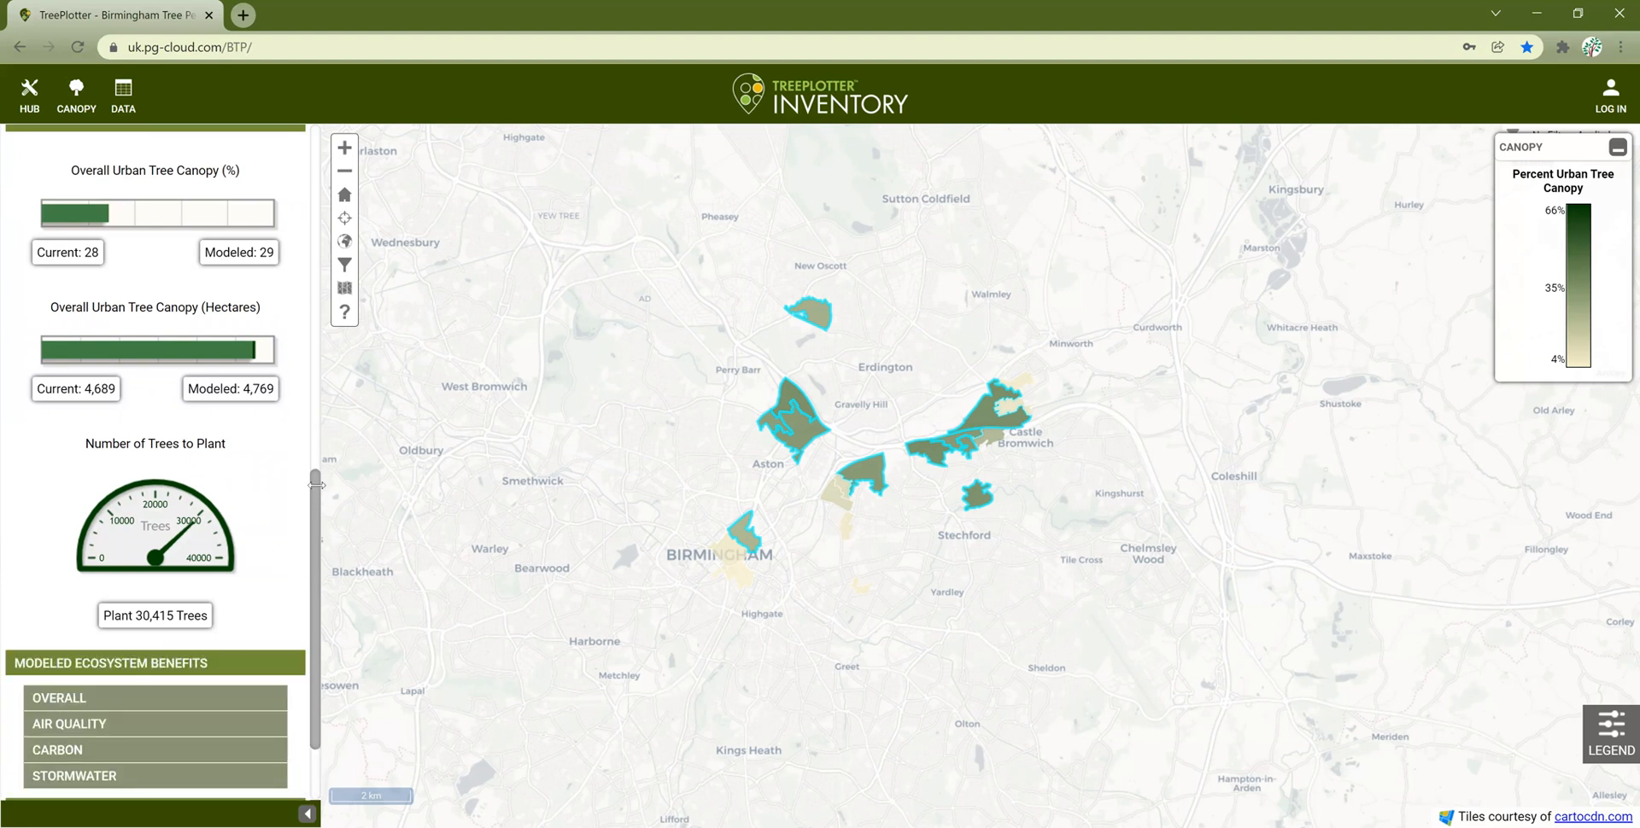
pyautogui.scroll(-2, 317, 522)
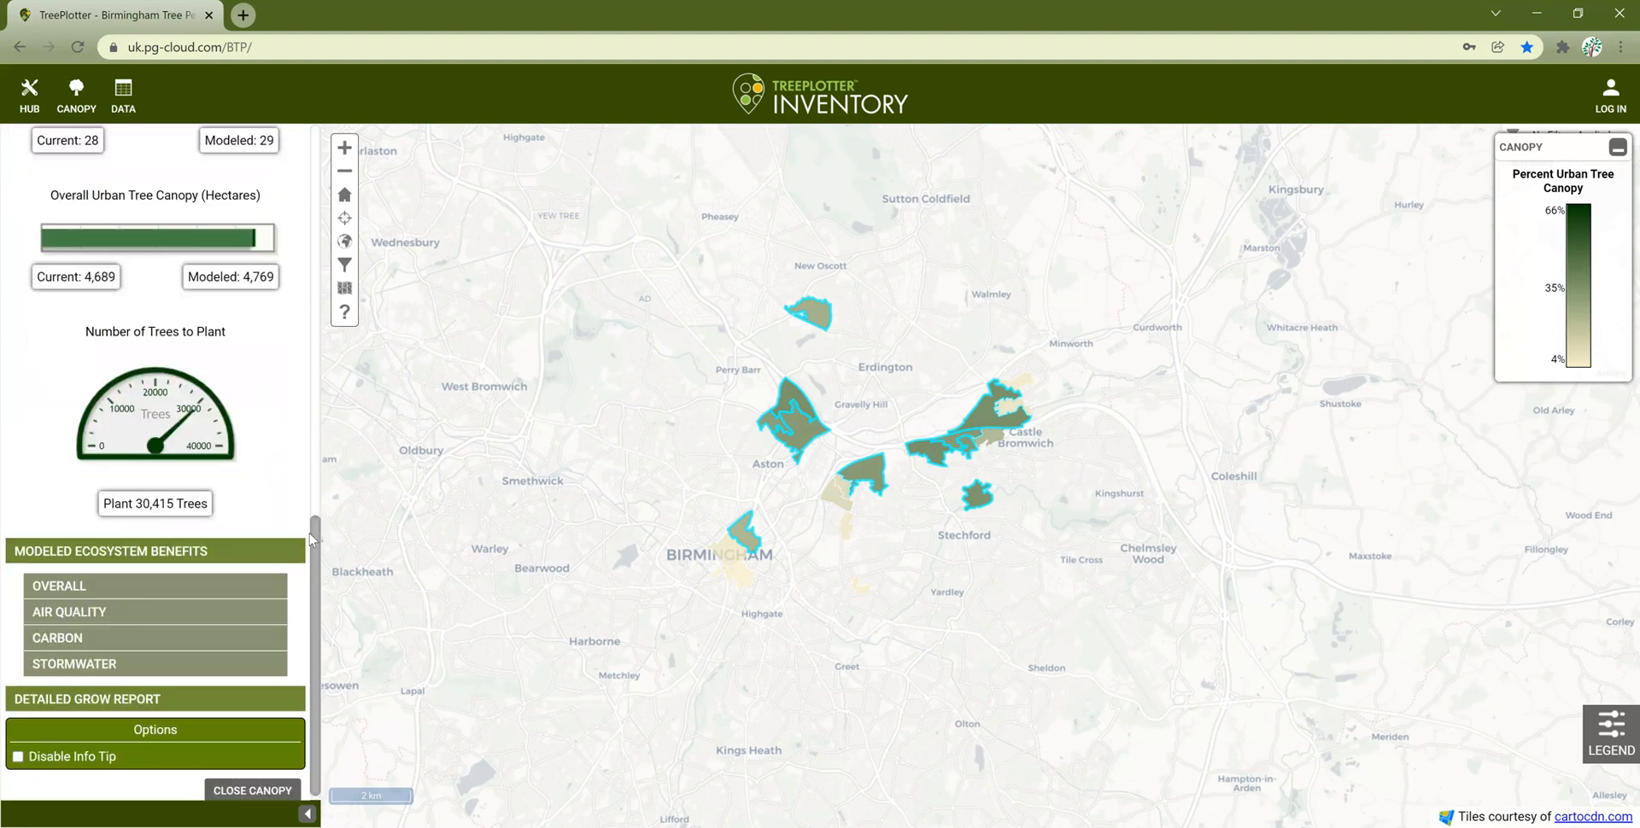
pyautogui.scroll(-1, 310, 643)
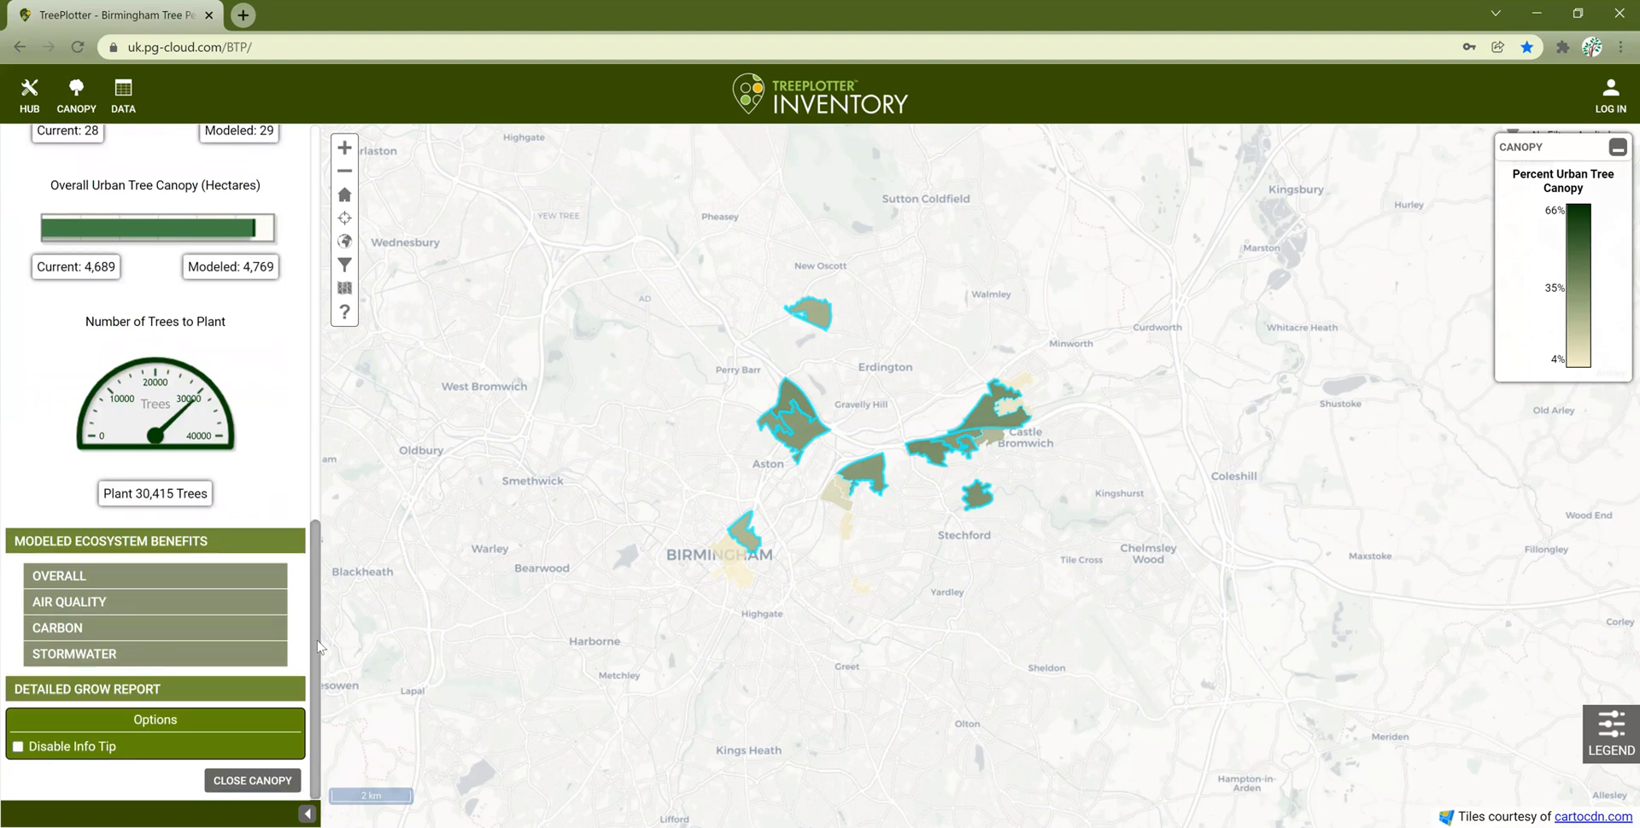
# Examine the current, modeled and net overall monetary benefits of the scenario.
pyautogui.click(83, 579)
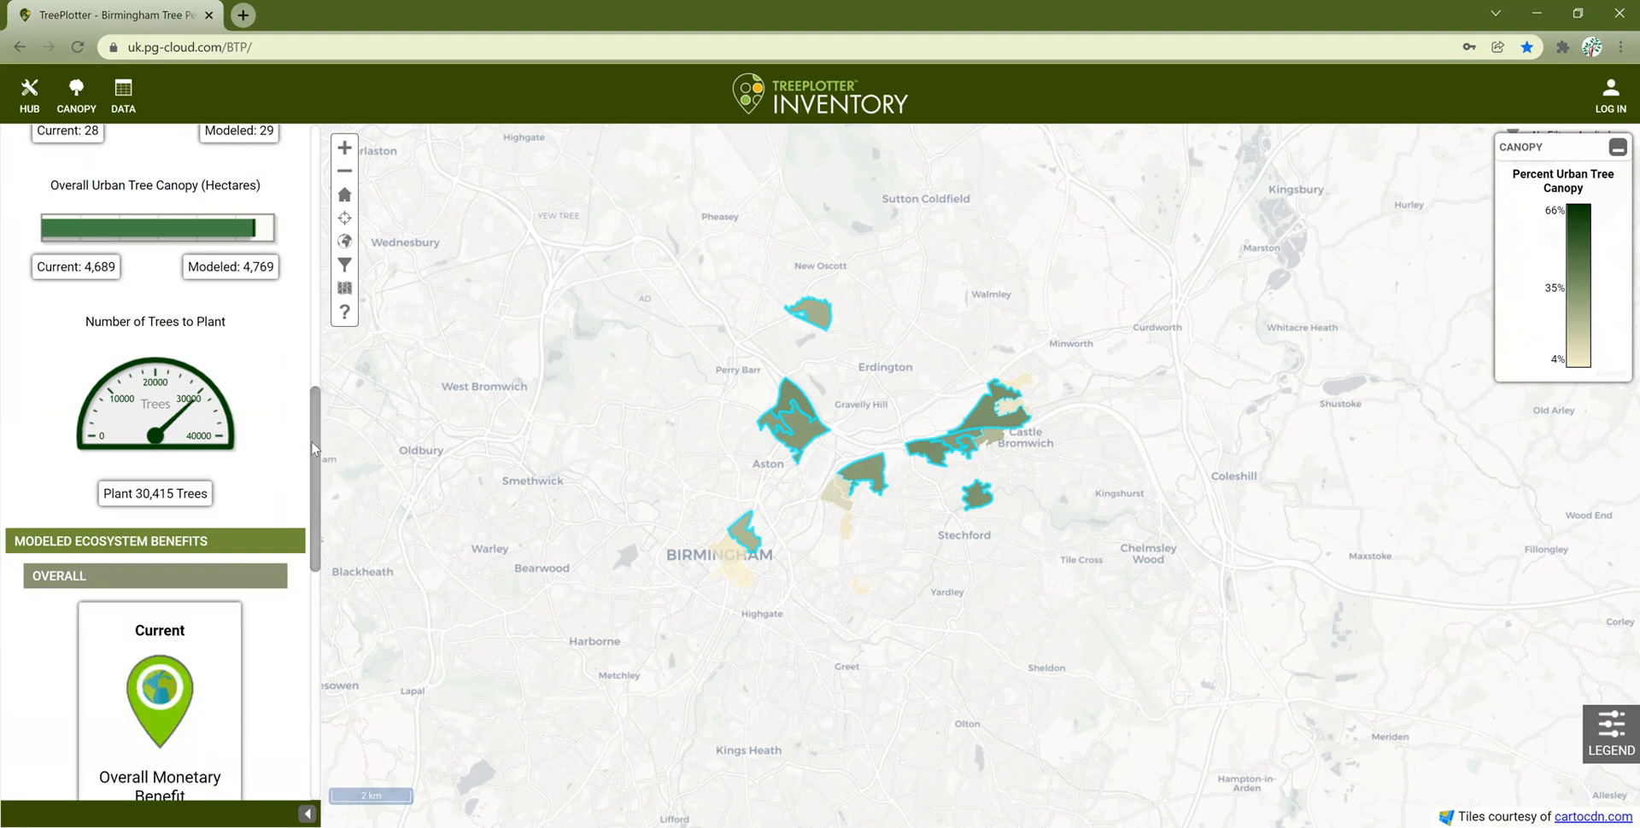
pyautogui.moveTo(315, 449); pyautogui.dragTo(317, 570)
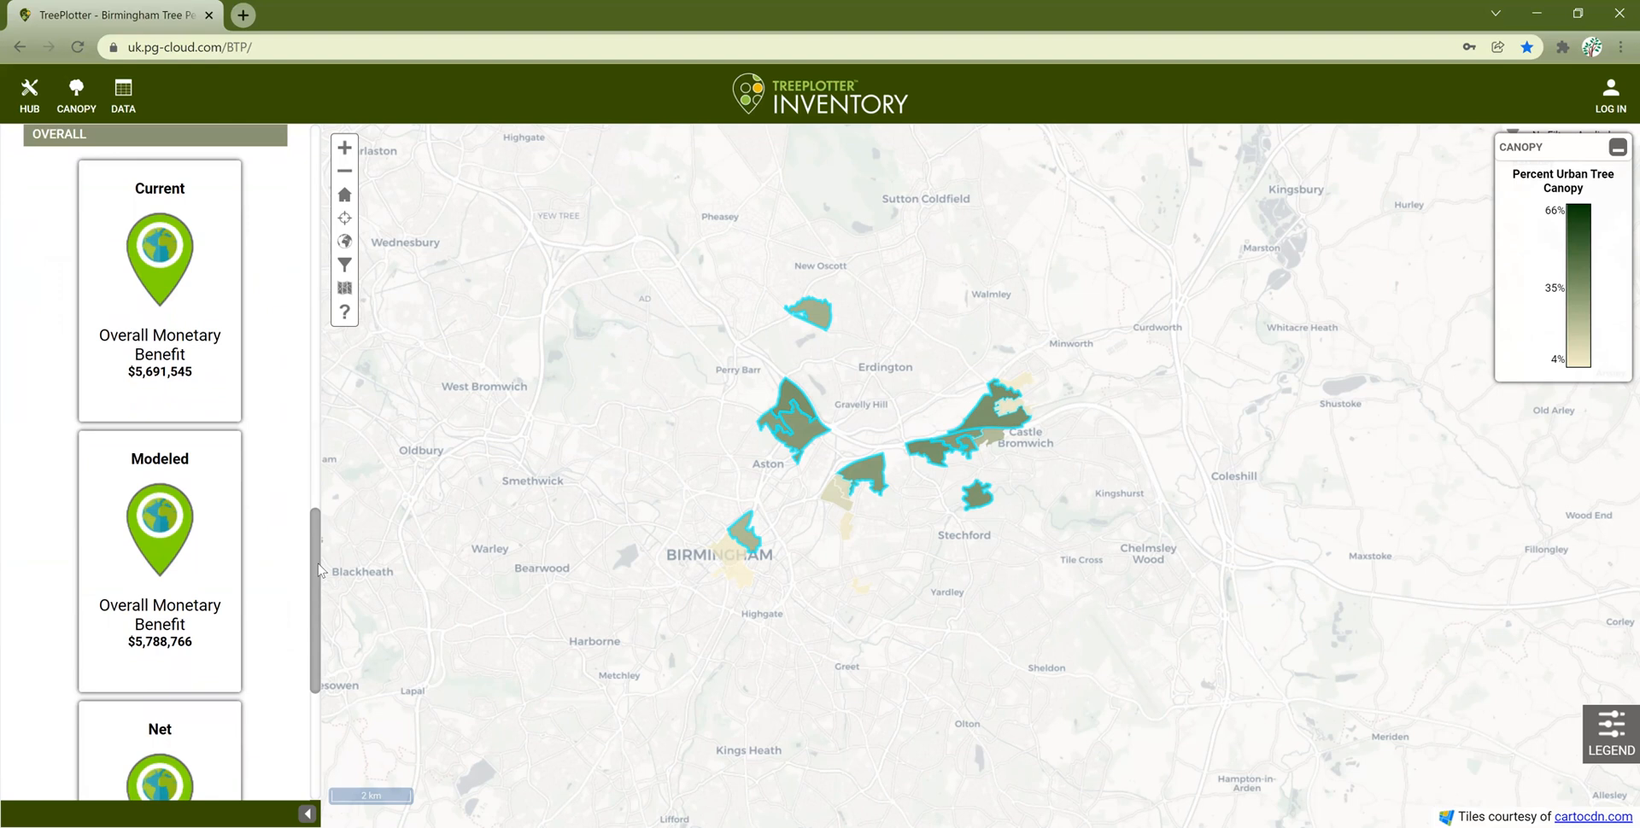
pyautogui.moveTo(318, 569); pyautogui.dragTo(318, 571)
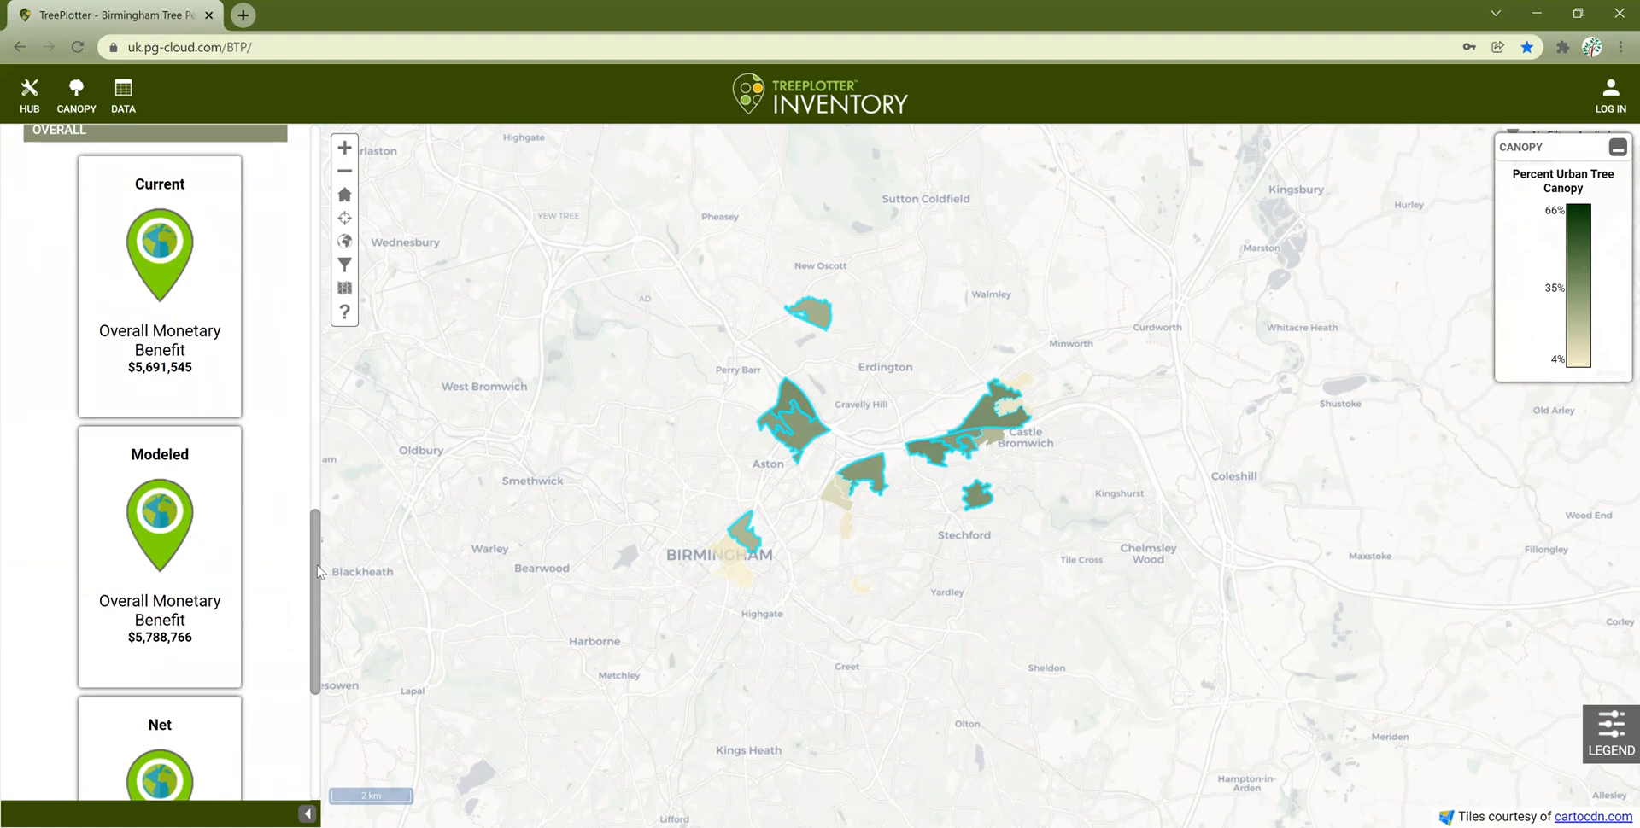
pyautogui.moveTo(318, 571); pyautogui.dragTo(318, 683)
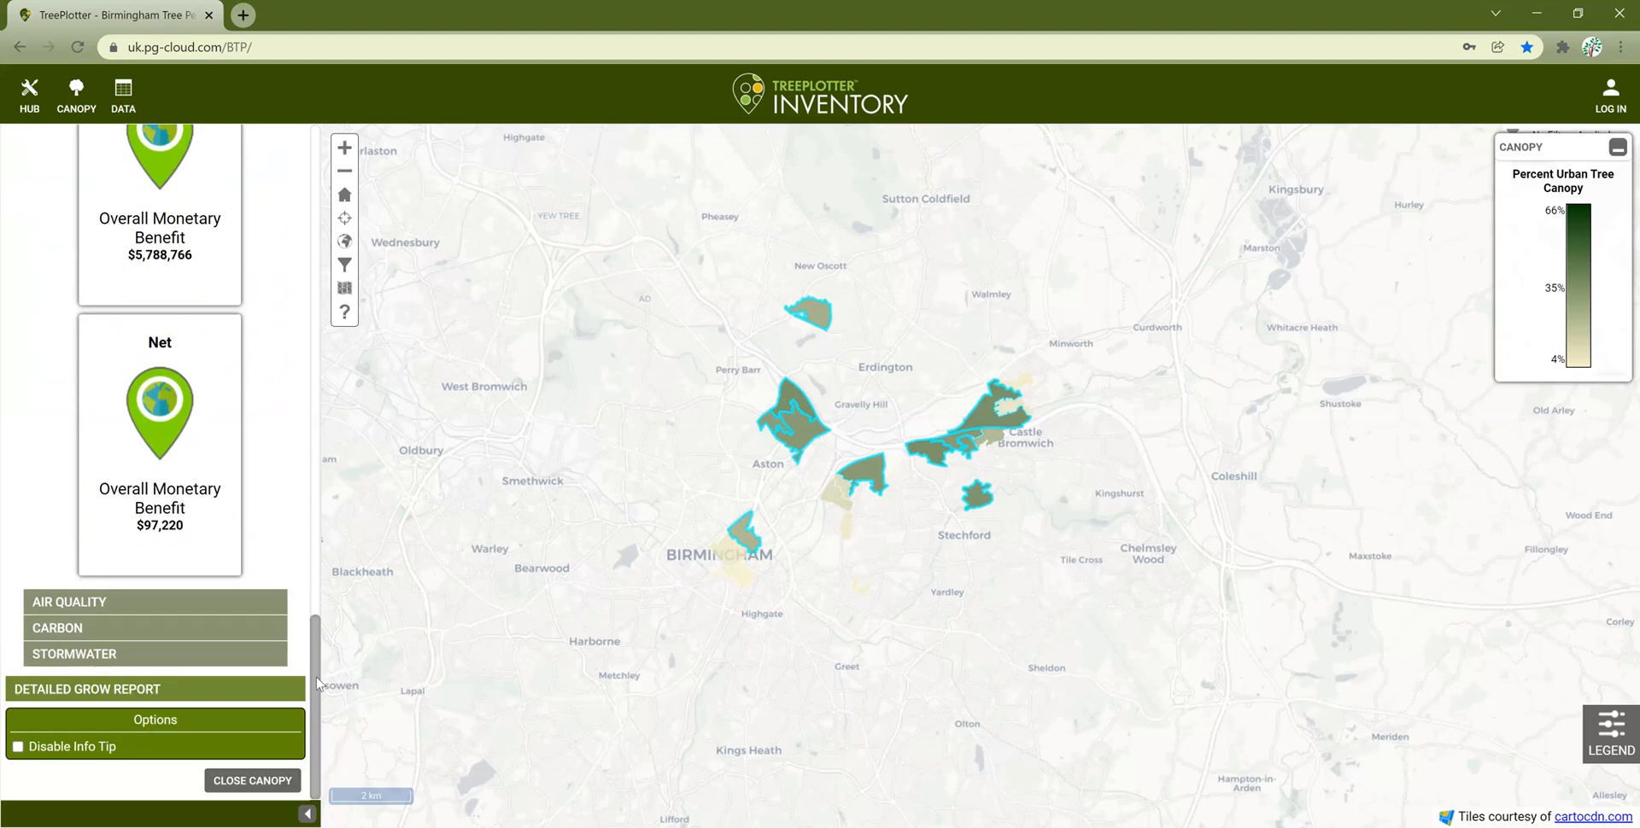
# Examine the scenario's air quality benefits and expand its carbon benefits.
pyautogui.click(159, 608)
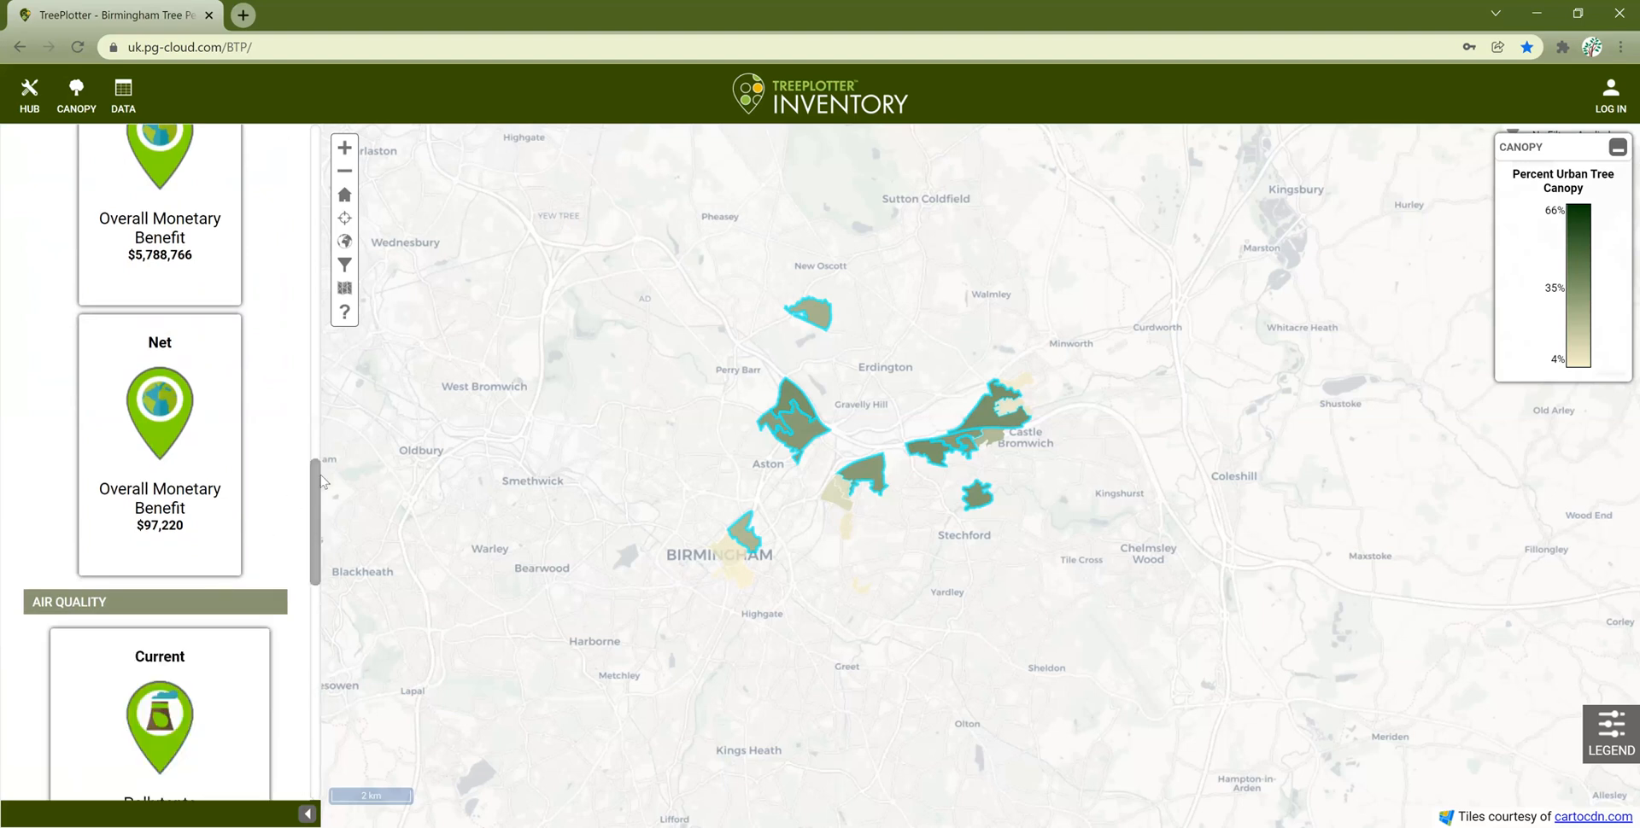
pyautogui.moveTo(316, 485); pyautogui.dragTo(314, 769)
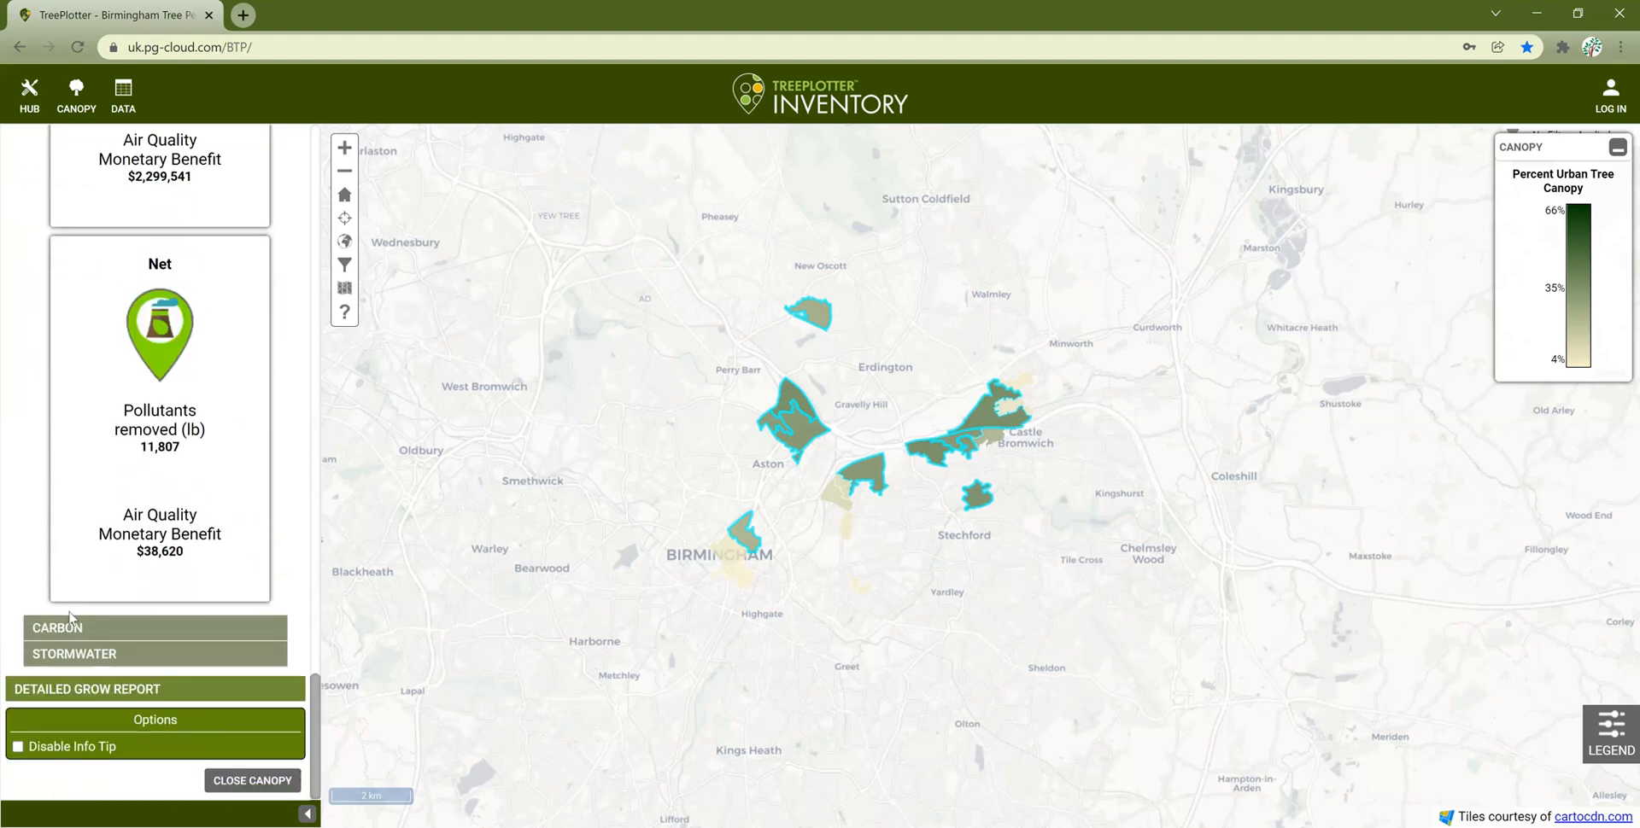
pyautogui.click(112, 639)
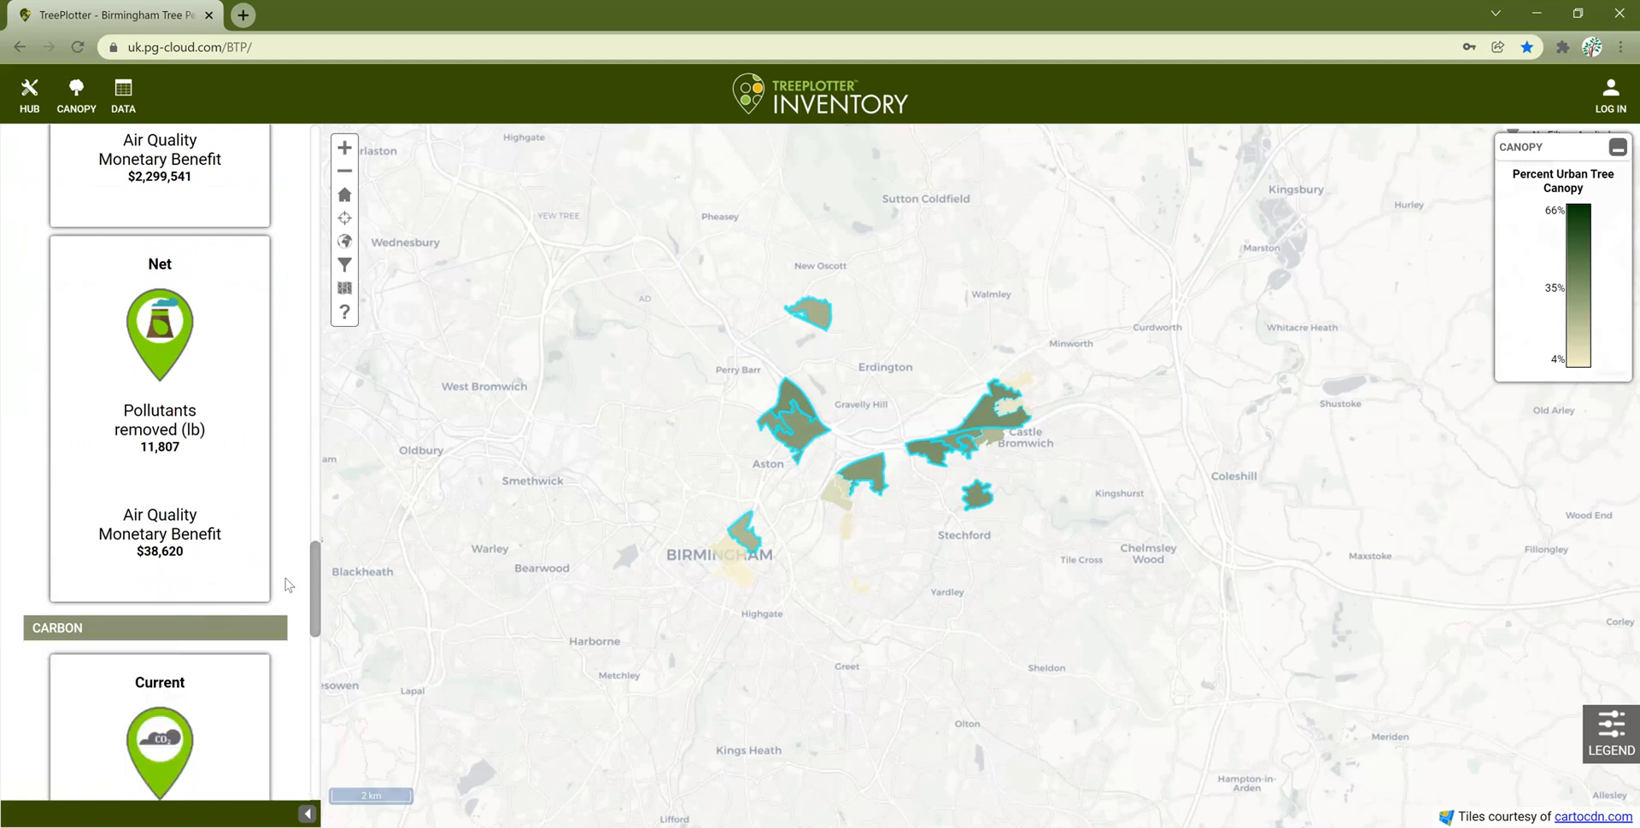
# Examine the current, modeled and net carbon benefits of the growth scenario through to the end of the carbon section.
pyautogui.scroll(-6, 311, 636)
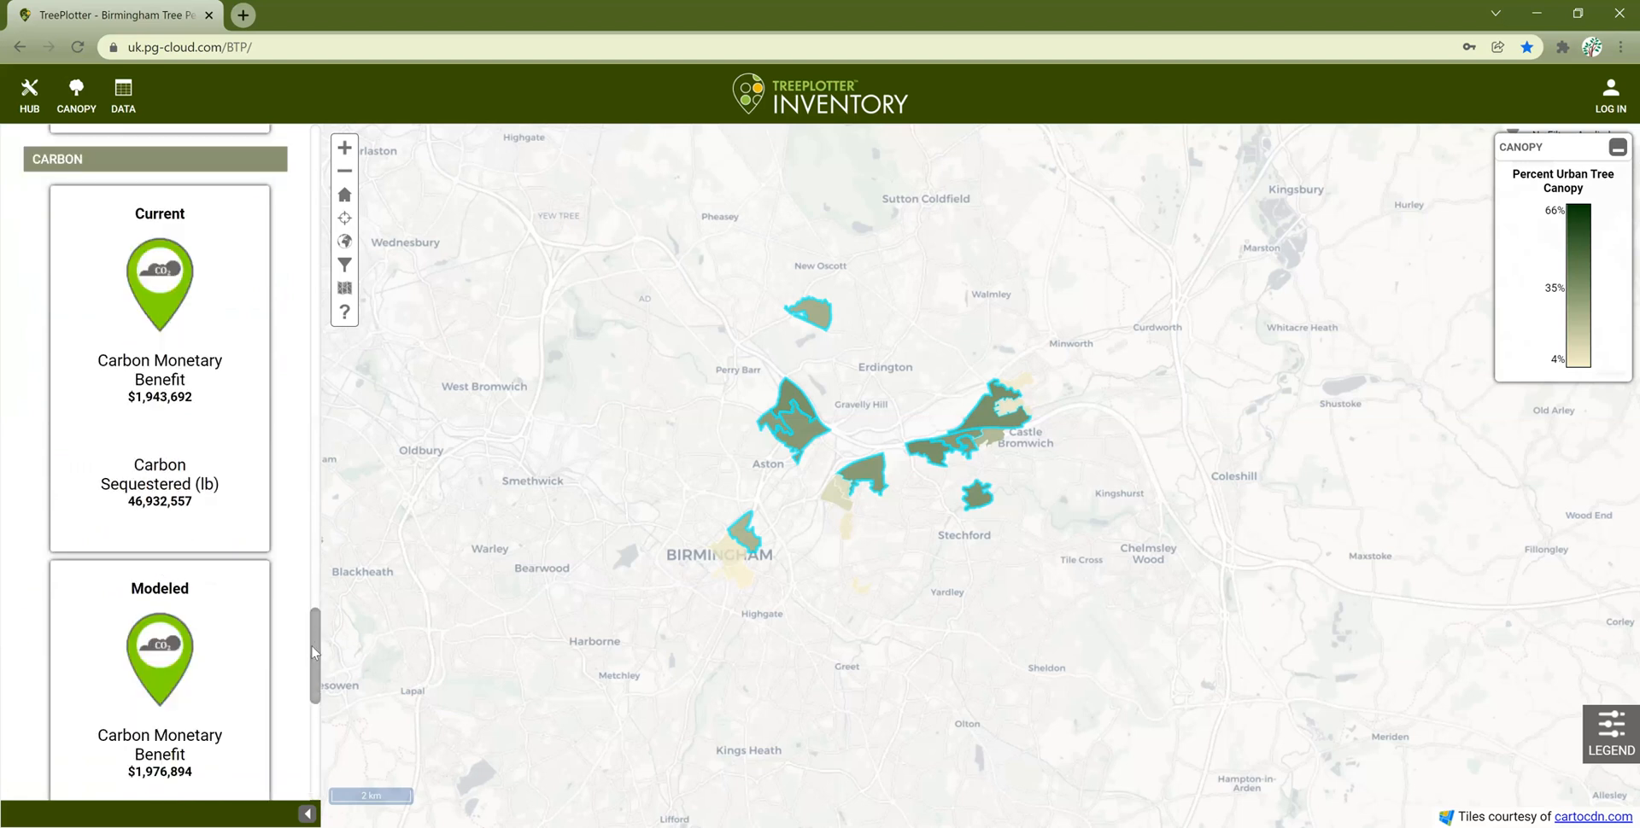
pyautogui.scroll(1, 311, 641)
pyautogui.scroll(3, 310, 624)
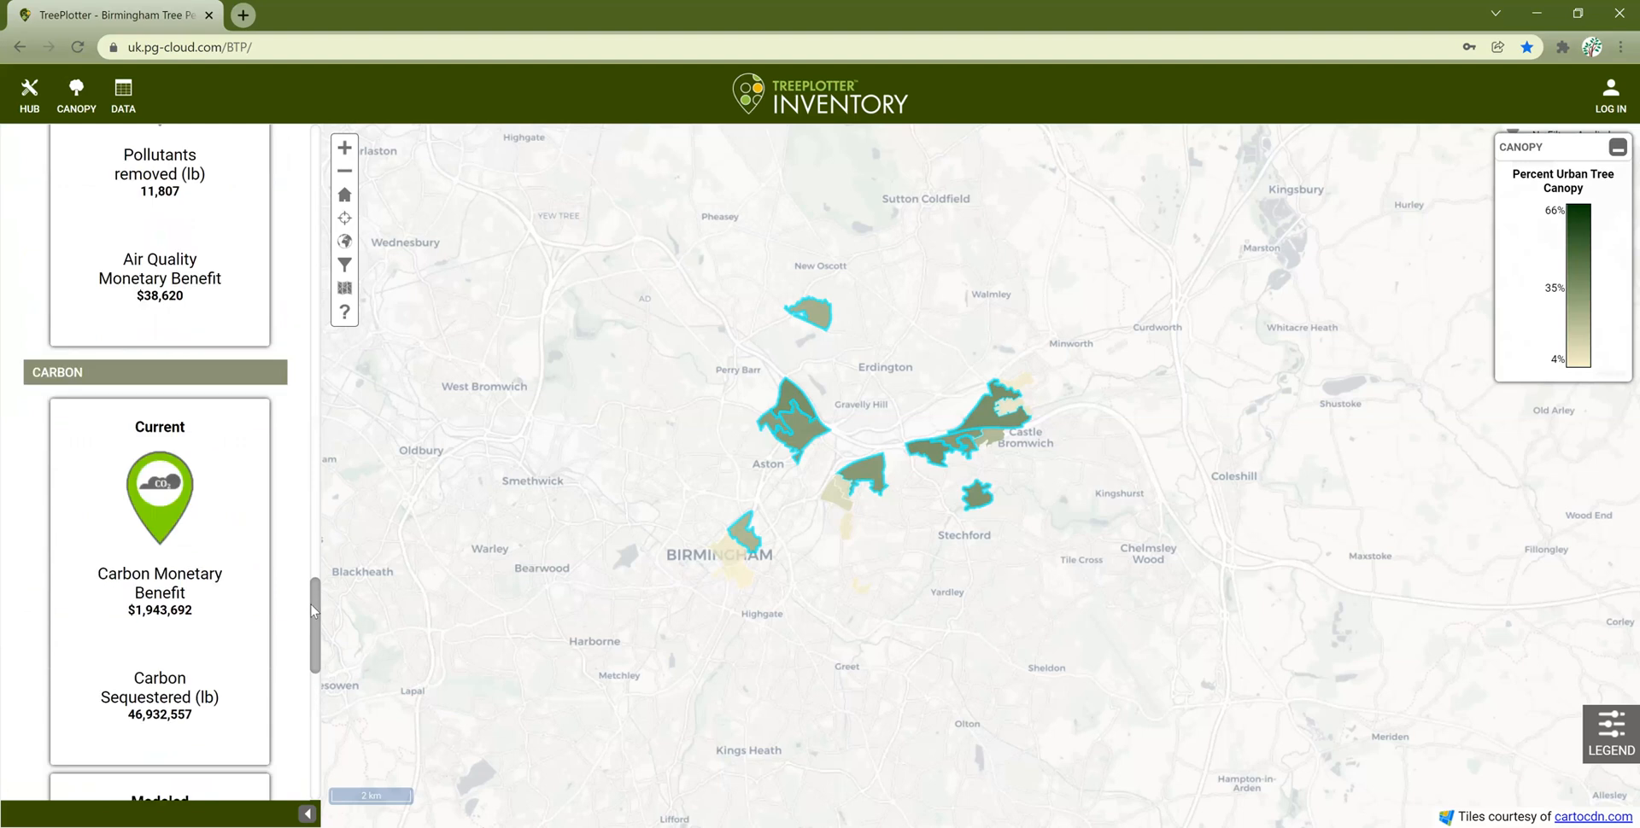
pyautogui.scroll(-1, 310, 612)
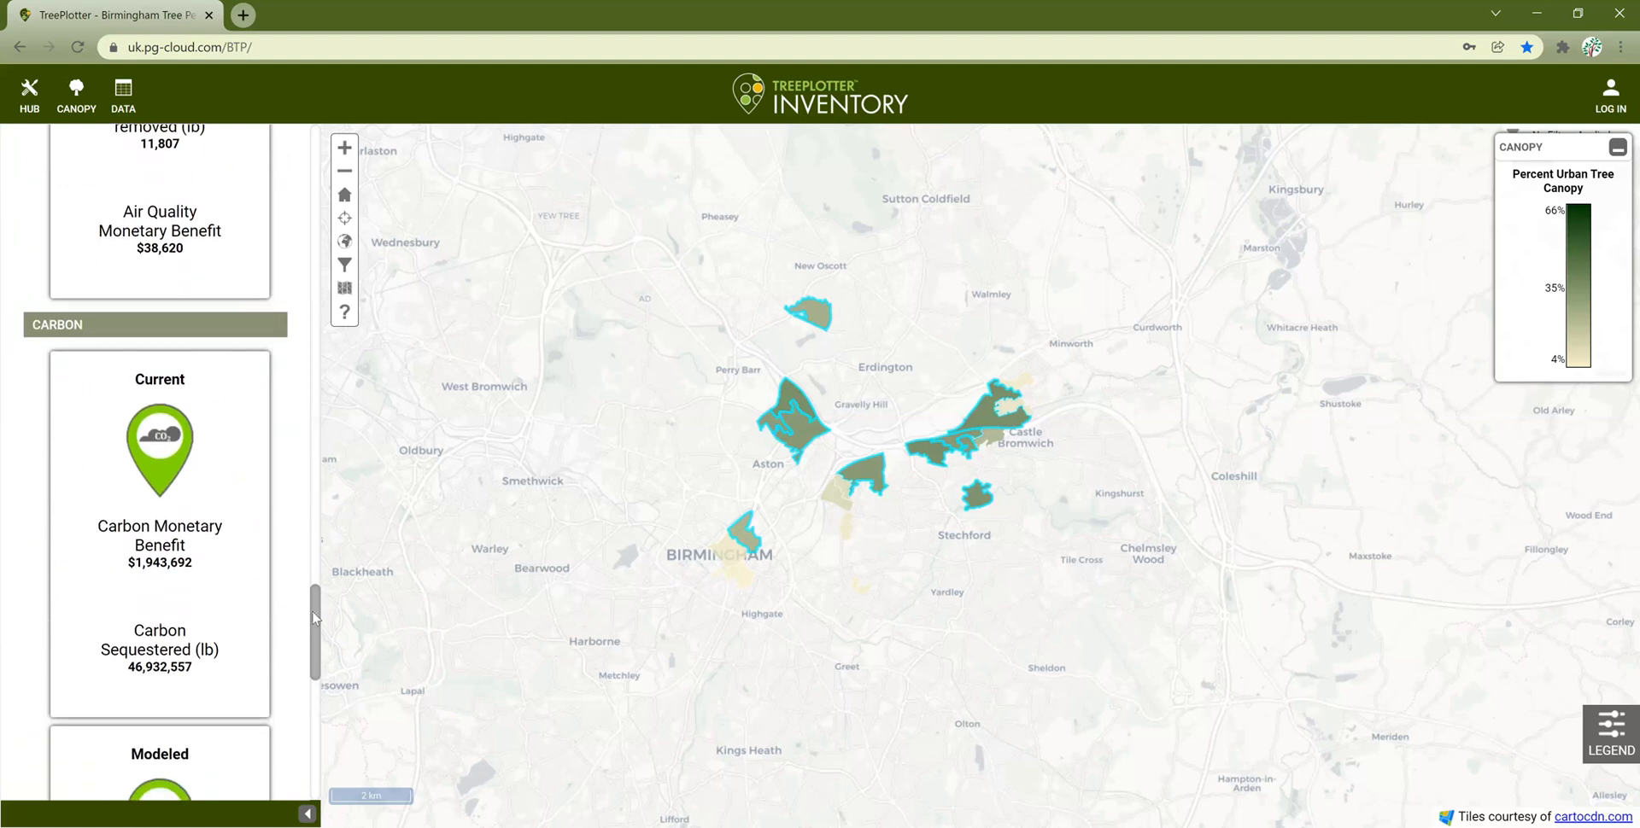
pyautogui.moveTo(316, 621); pyautogui.dragTo(318, 739)
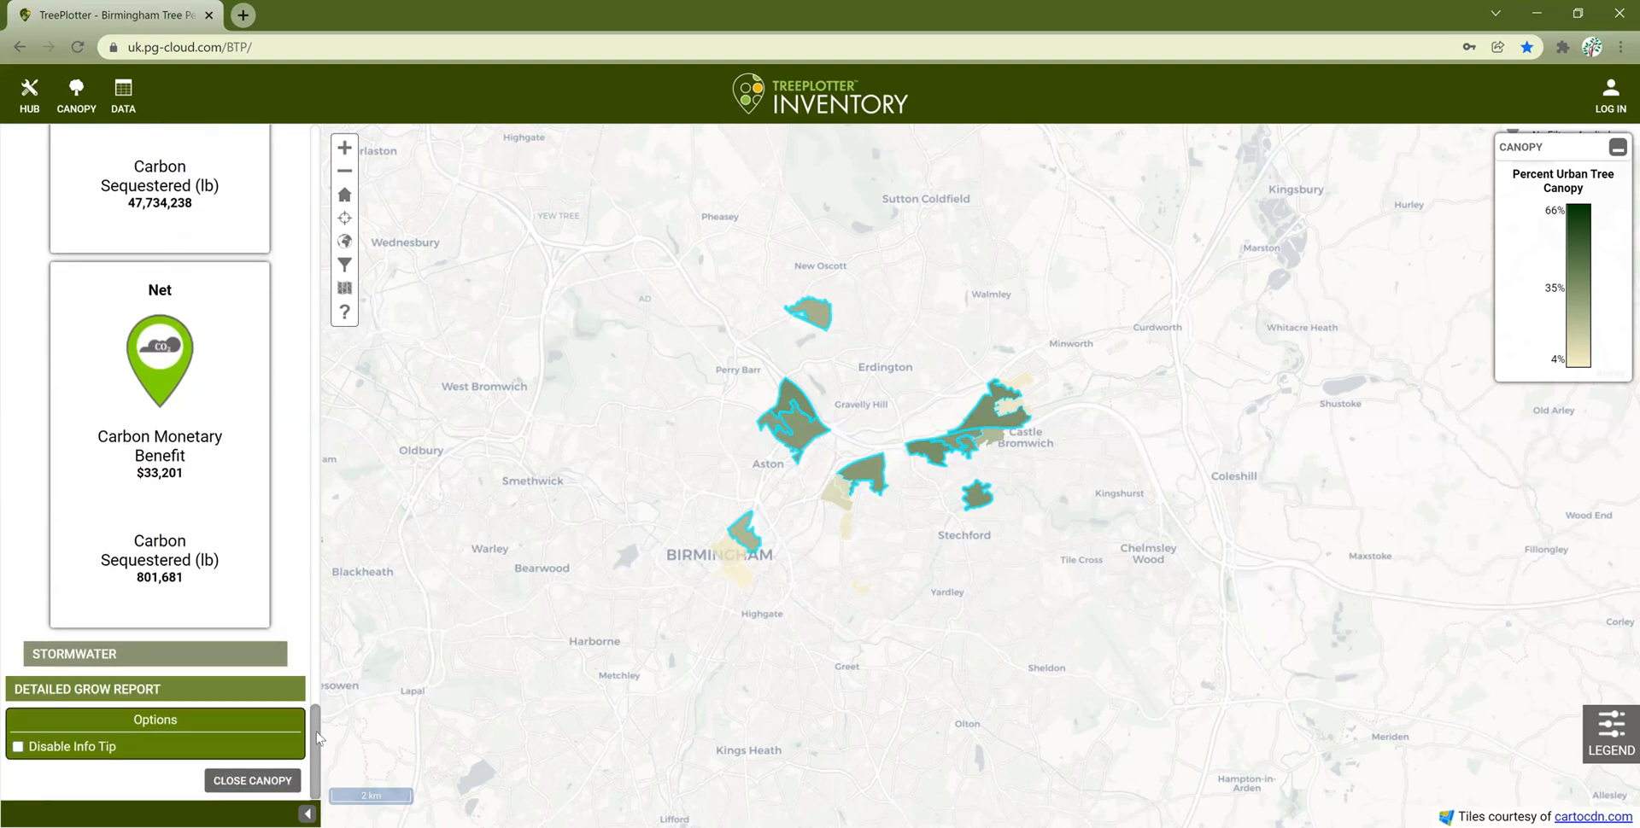
# Expand the detailed grow report and review the current scenario's details for every selected area.
pyautogui.click(51, 691)
pyautogui.click(147, 692)
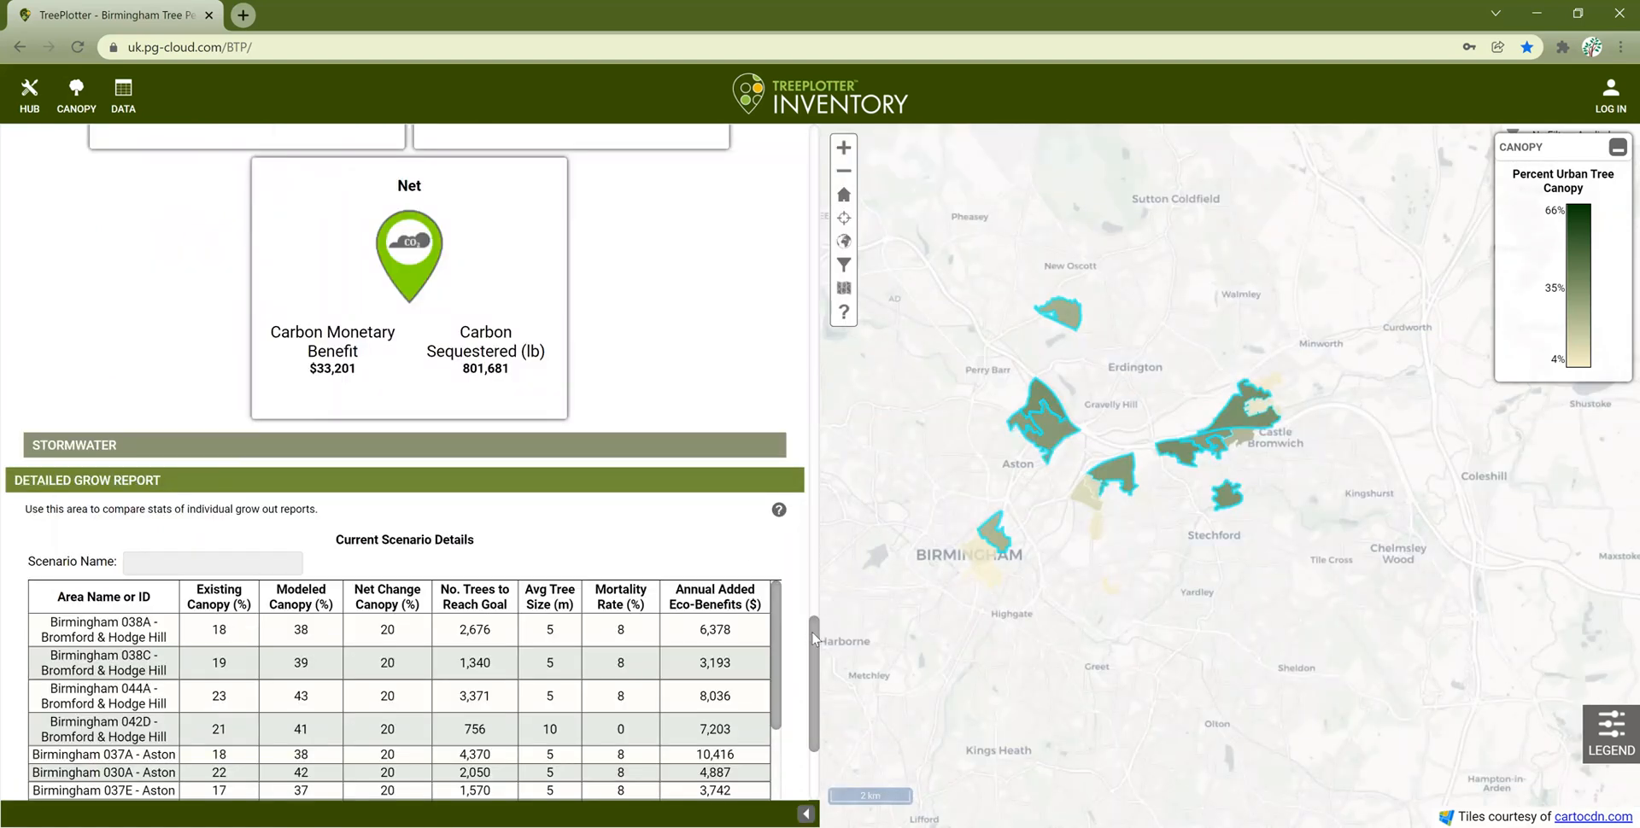
pyautogui.moveTo(816, 695); pyautogui.dragTo(816, 736)
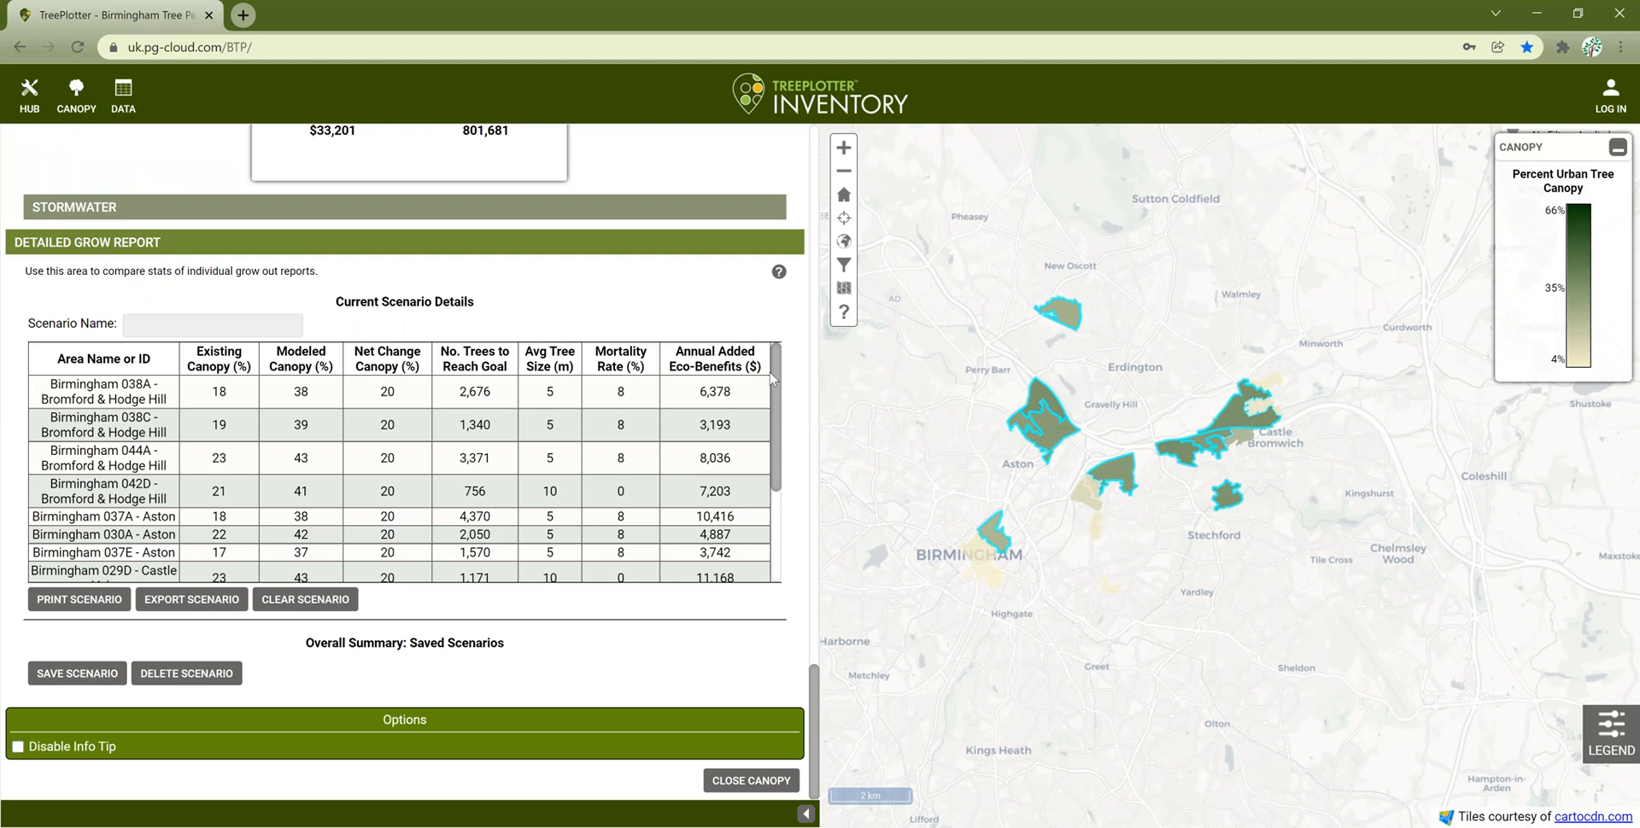
pyautogui.moveTo(777, 369); pyautogui.dragTo(796, 467)
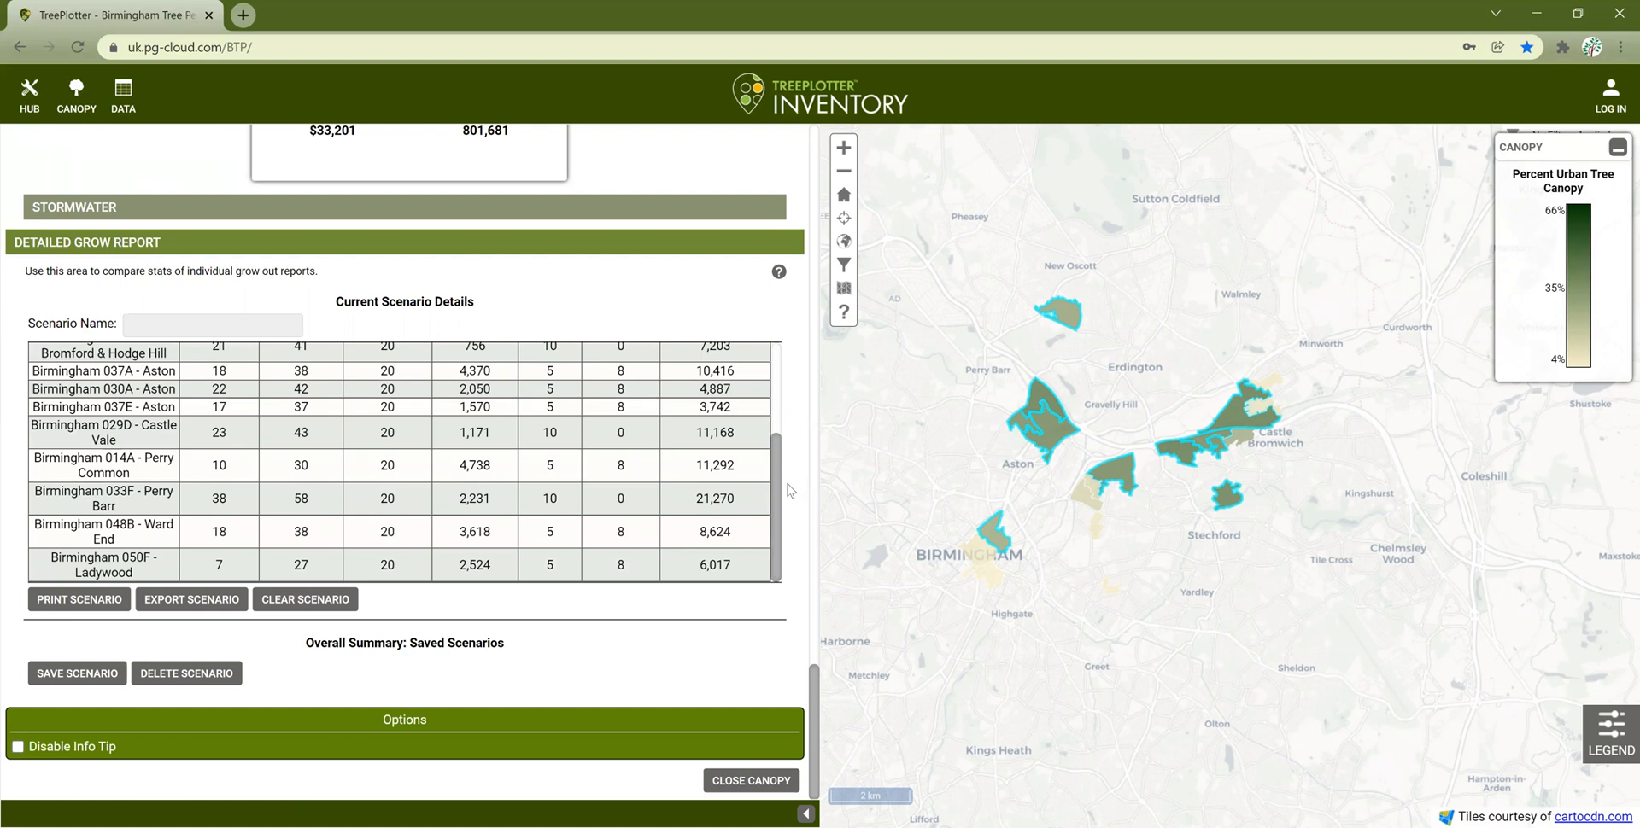
pyautogui.moveTo(787, 484)
pyautogui.mouseDown()
pyautogui.moveTo(795, 371)
pyautogui.moveTo(771, 503)
pyautogui.mouseUp()
# Clear the current growth scenario and return to the planting priority weights of the Plan tool.
pyautogui.click(305, 603)
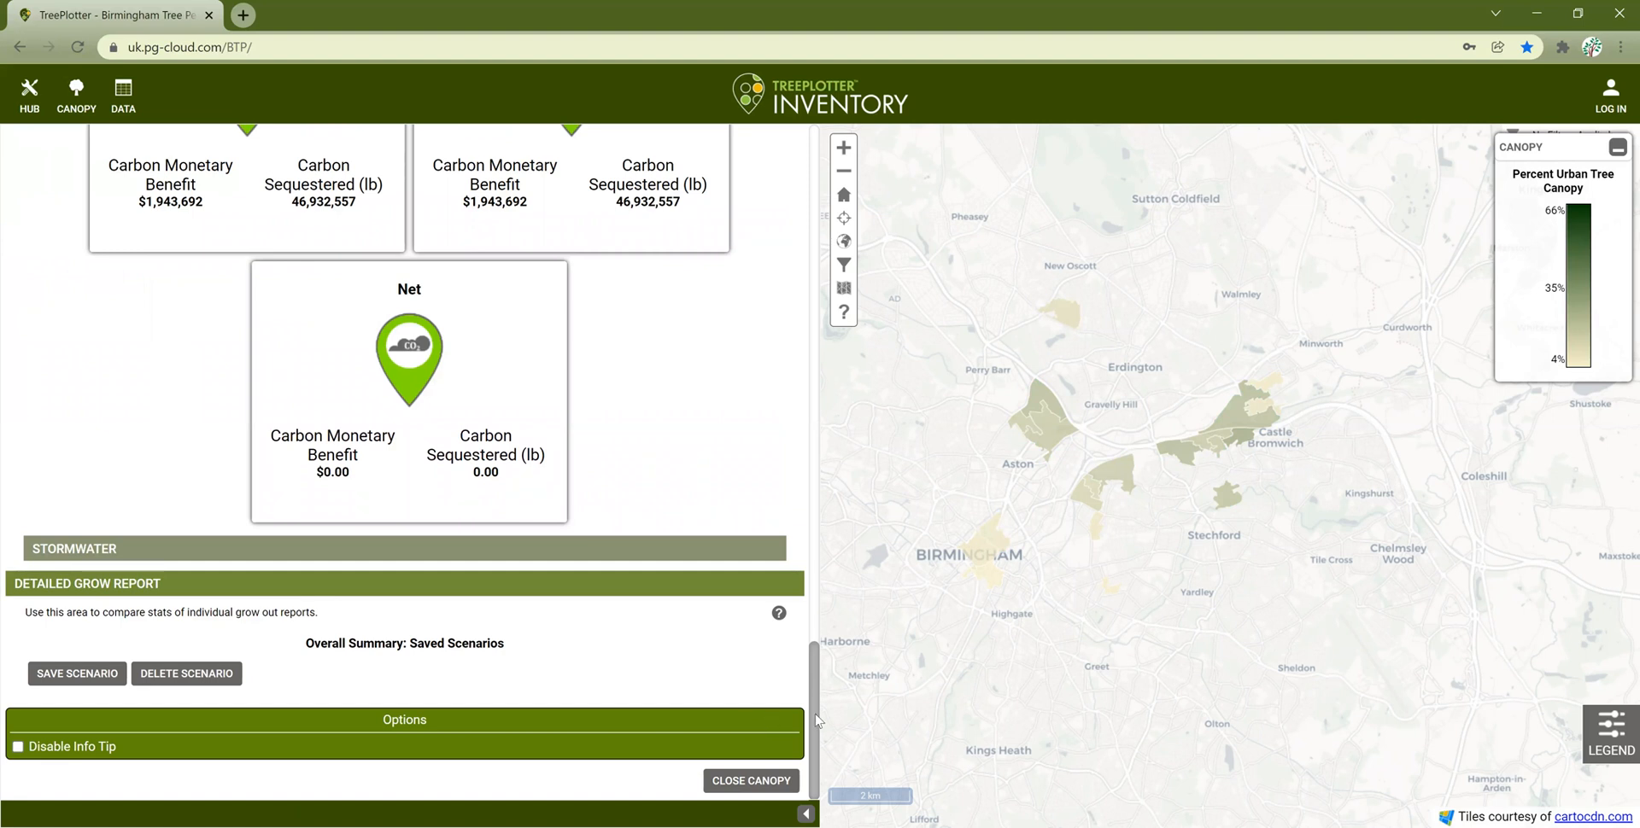
pyautogui.scroll(1, 818, 675)
pyautogui.moveTo(818, 669); pyautogui.dragTo(818, 164)
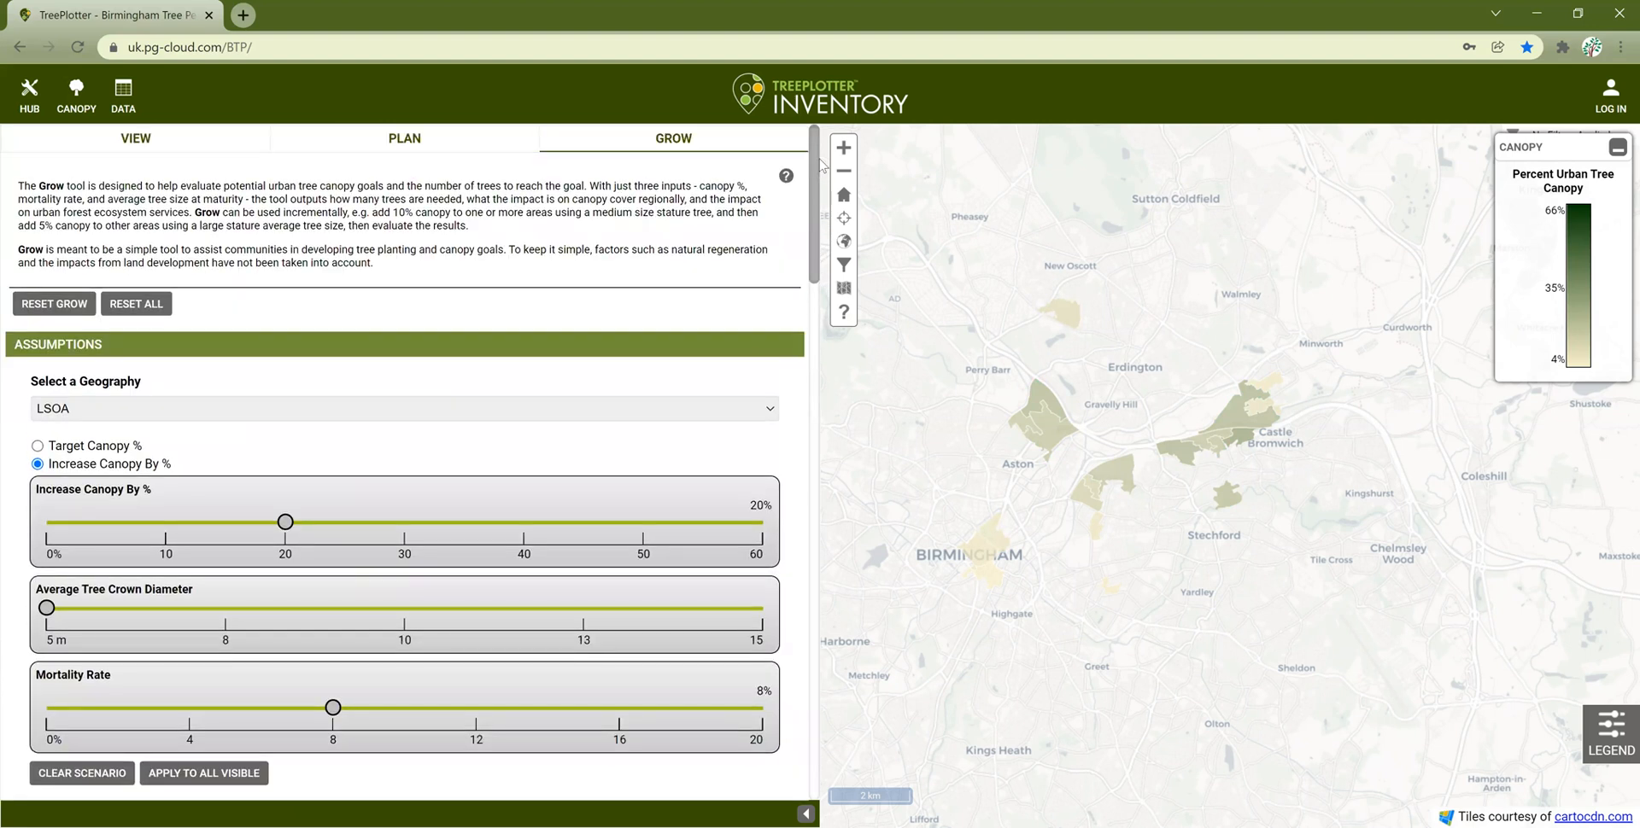
pyautogui.click(418, 138)
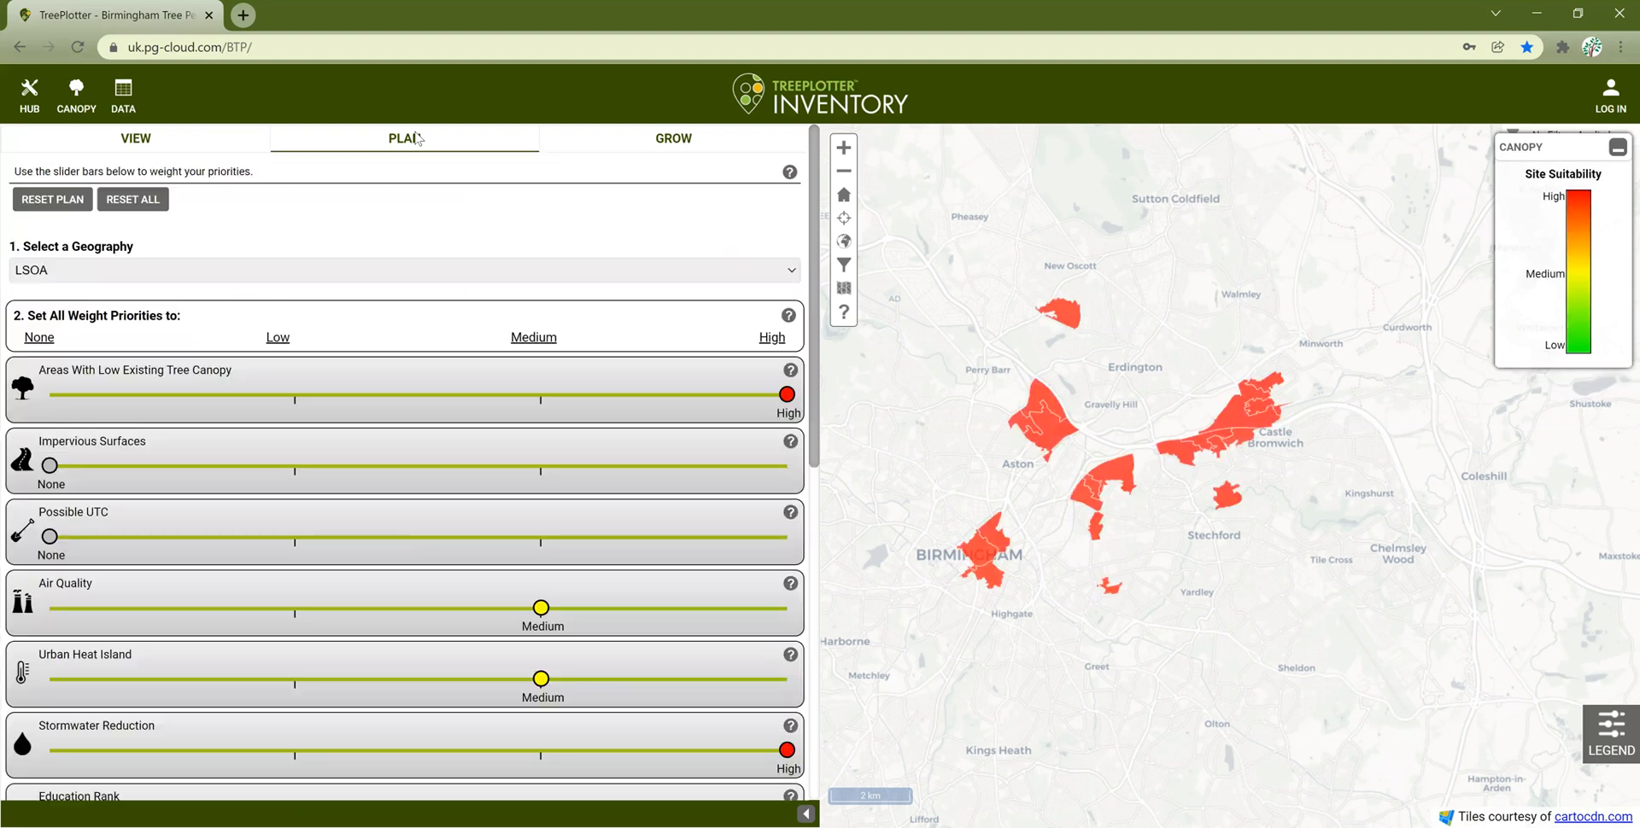